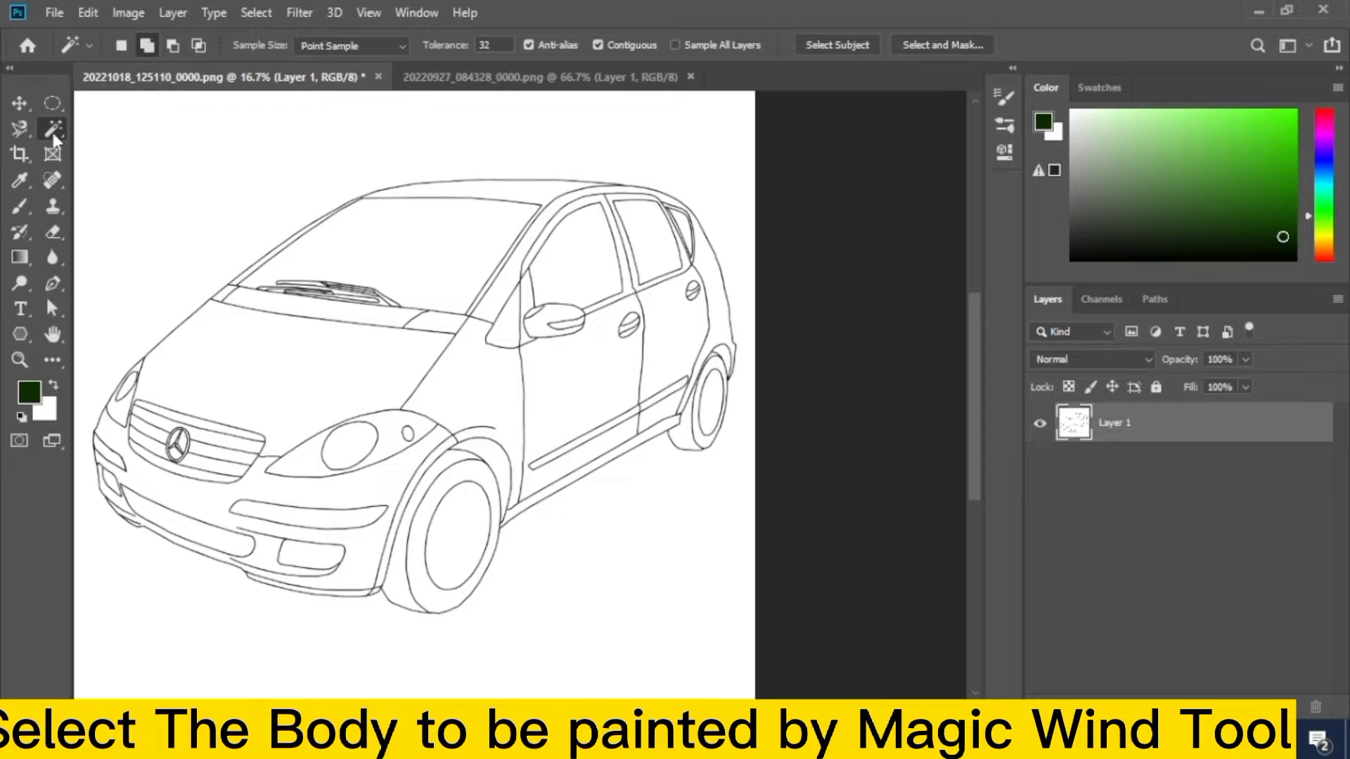
With the Magic Wand, select the front wheel-arch area, front bumper and lower bumper strip.
right_click(54, 137)
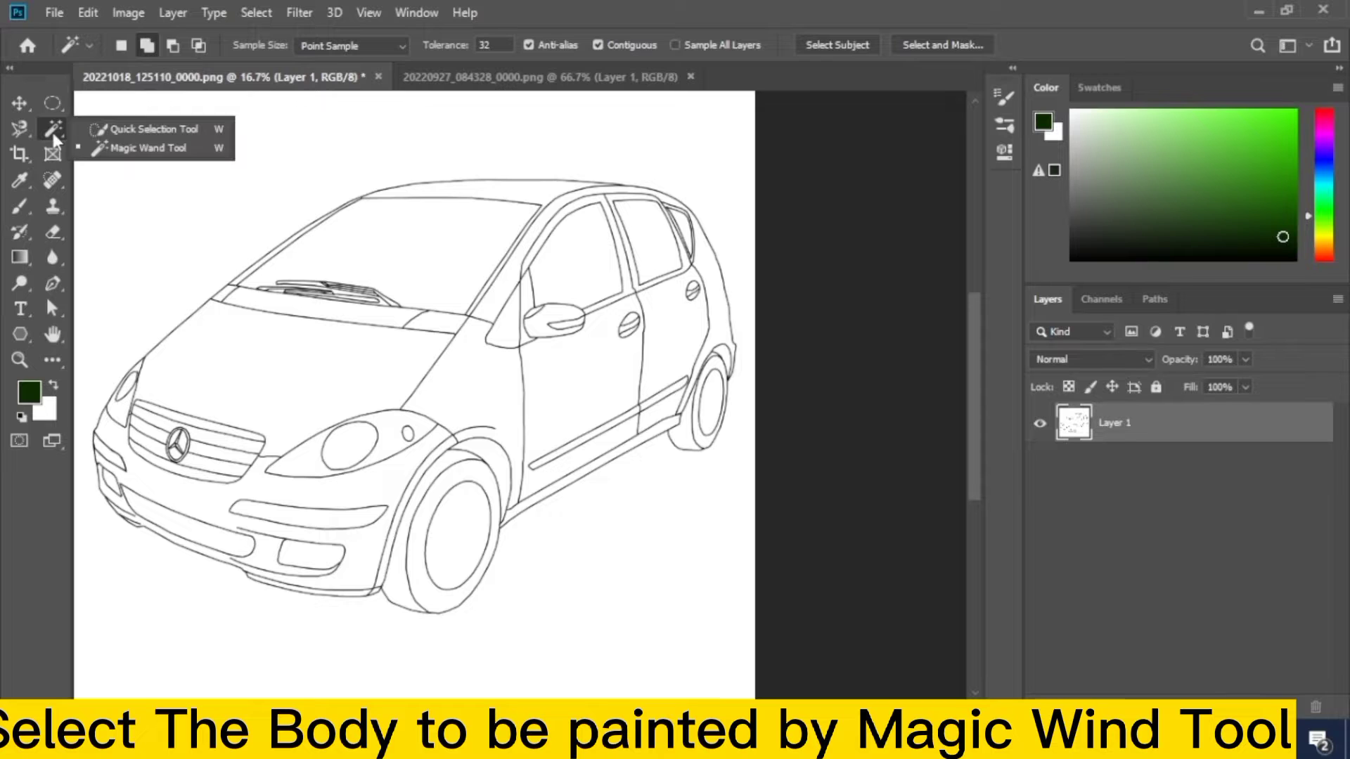
left_click(96, 150)
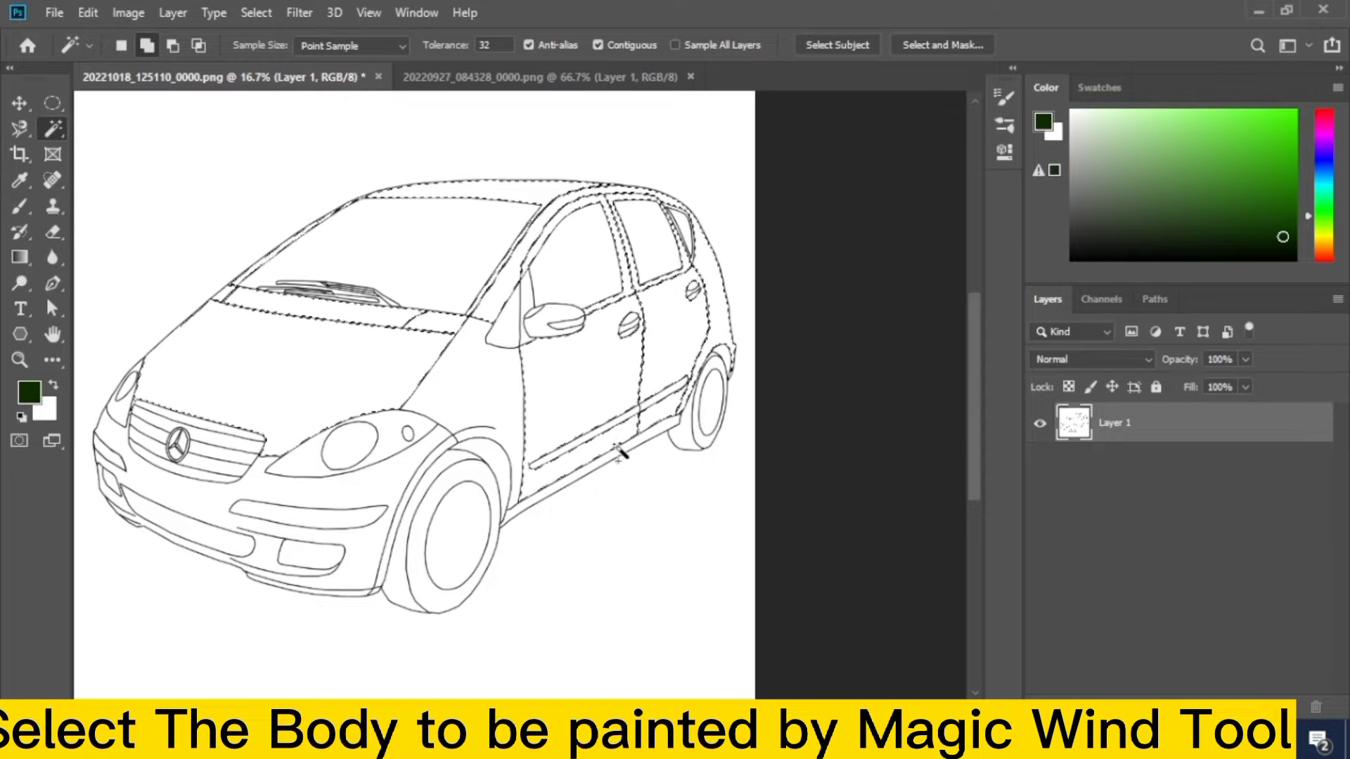
left_click(494, 408)
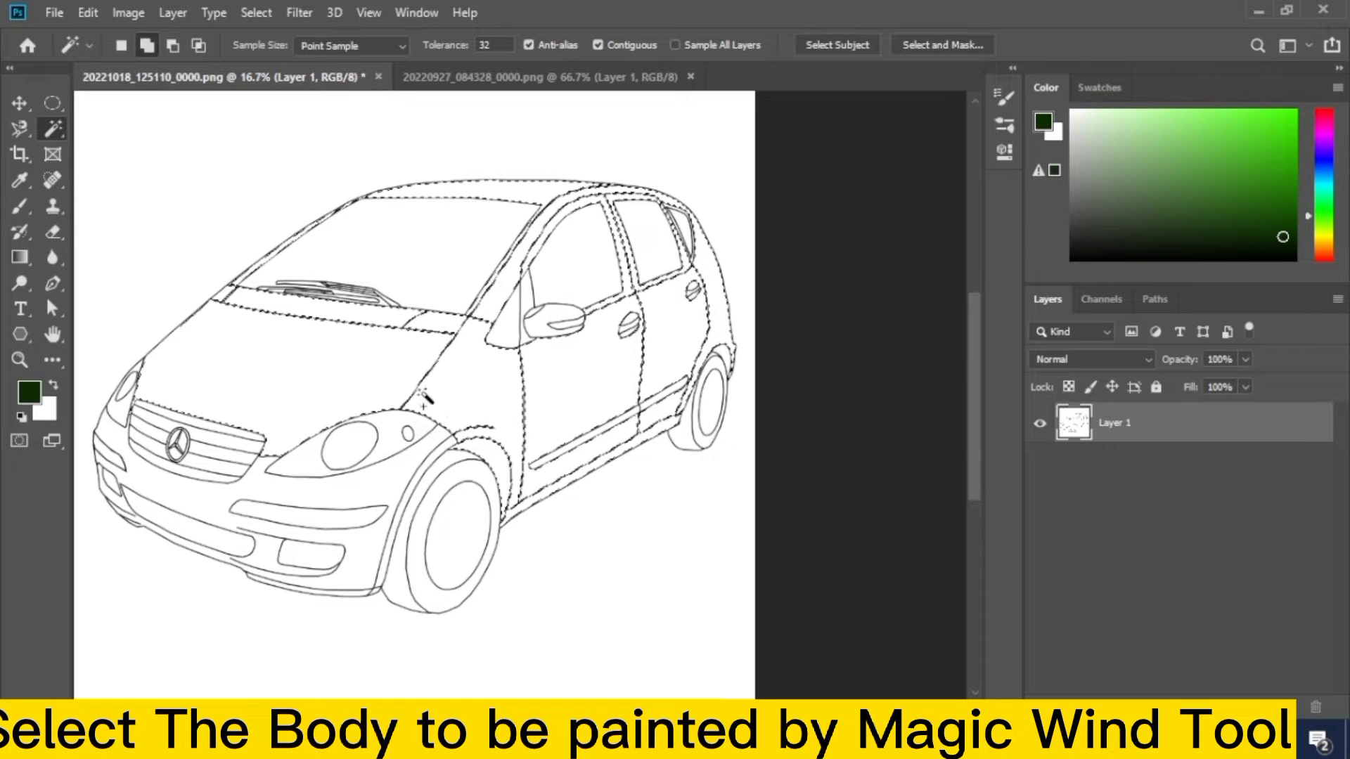
left_click(354, 482)
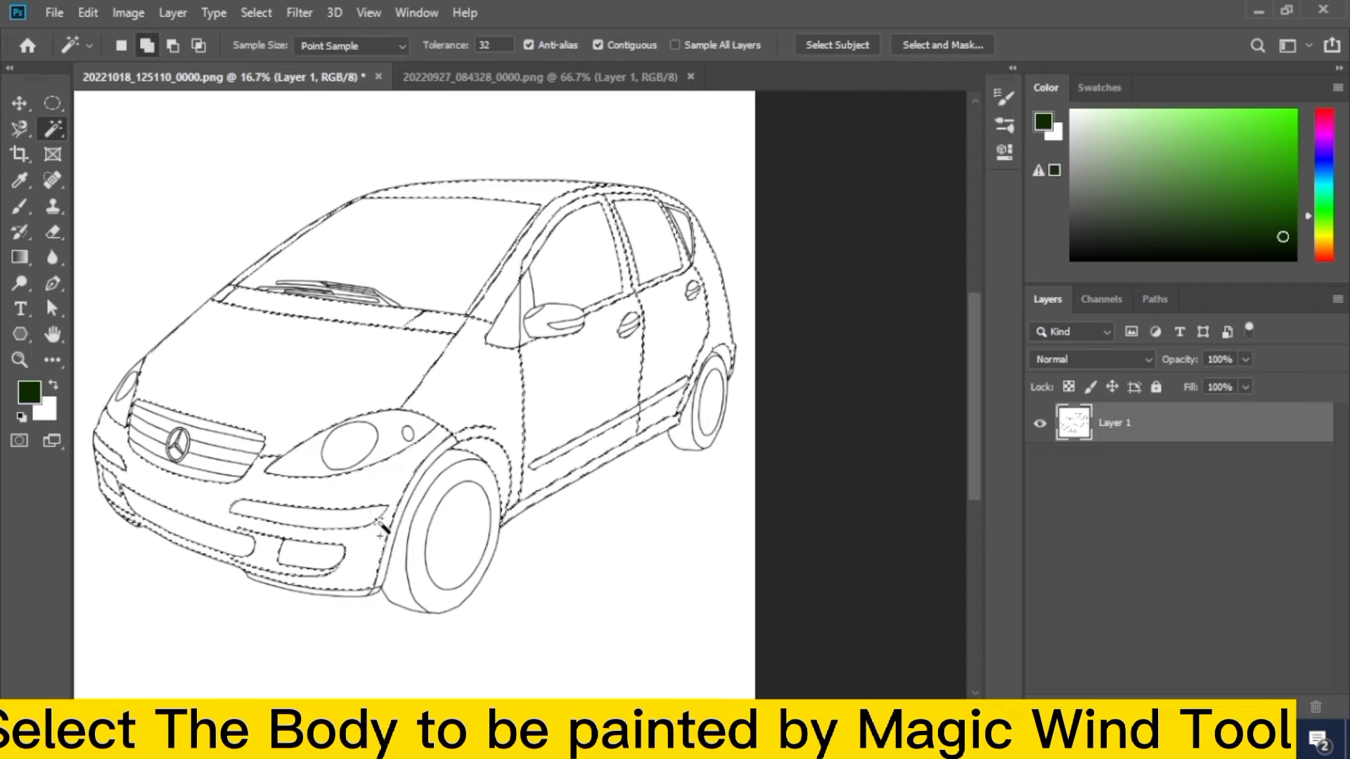
left_click(361, 595)
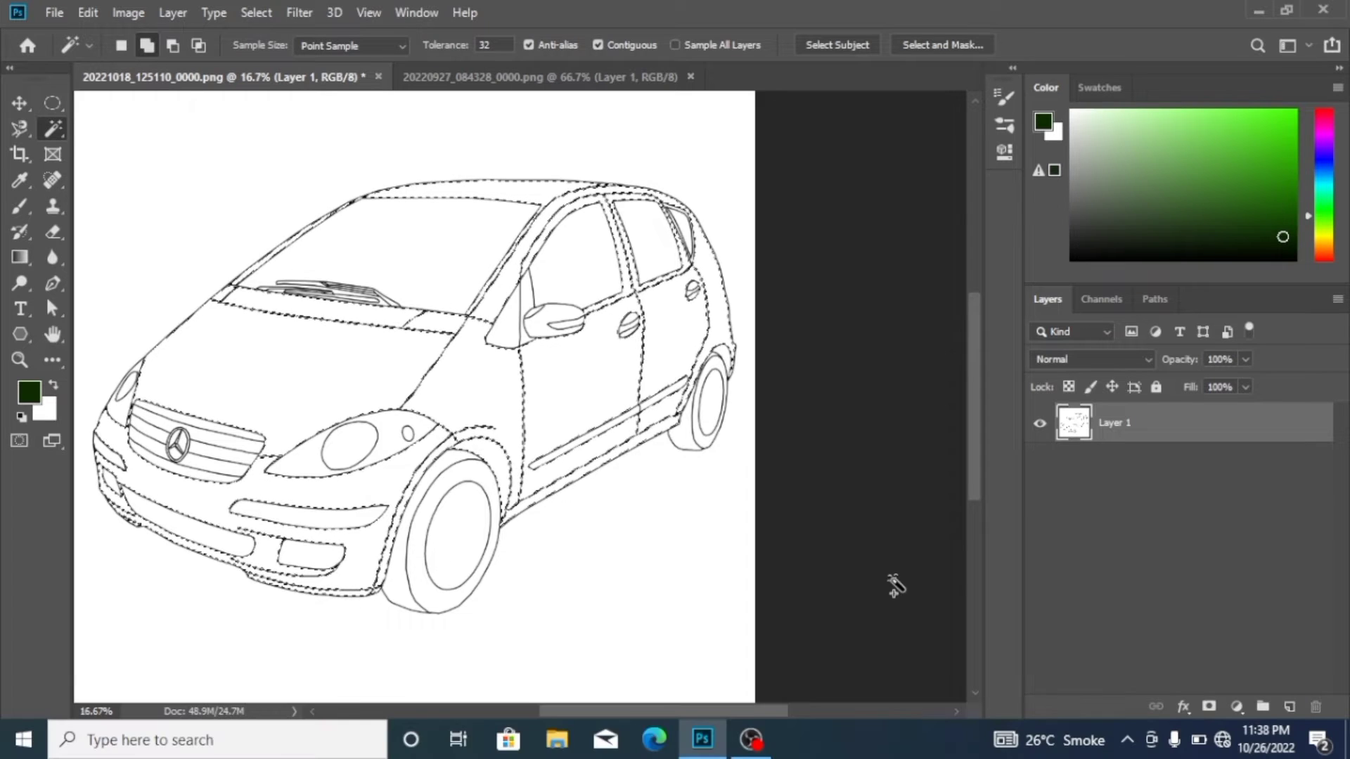
Add a reversed red-preset Gradient Fill layer over the body, then reselect Layer 1.
left_click(1236, 706)
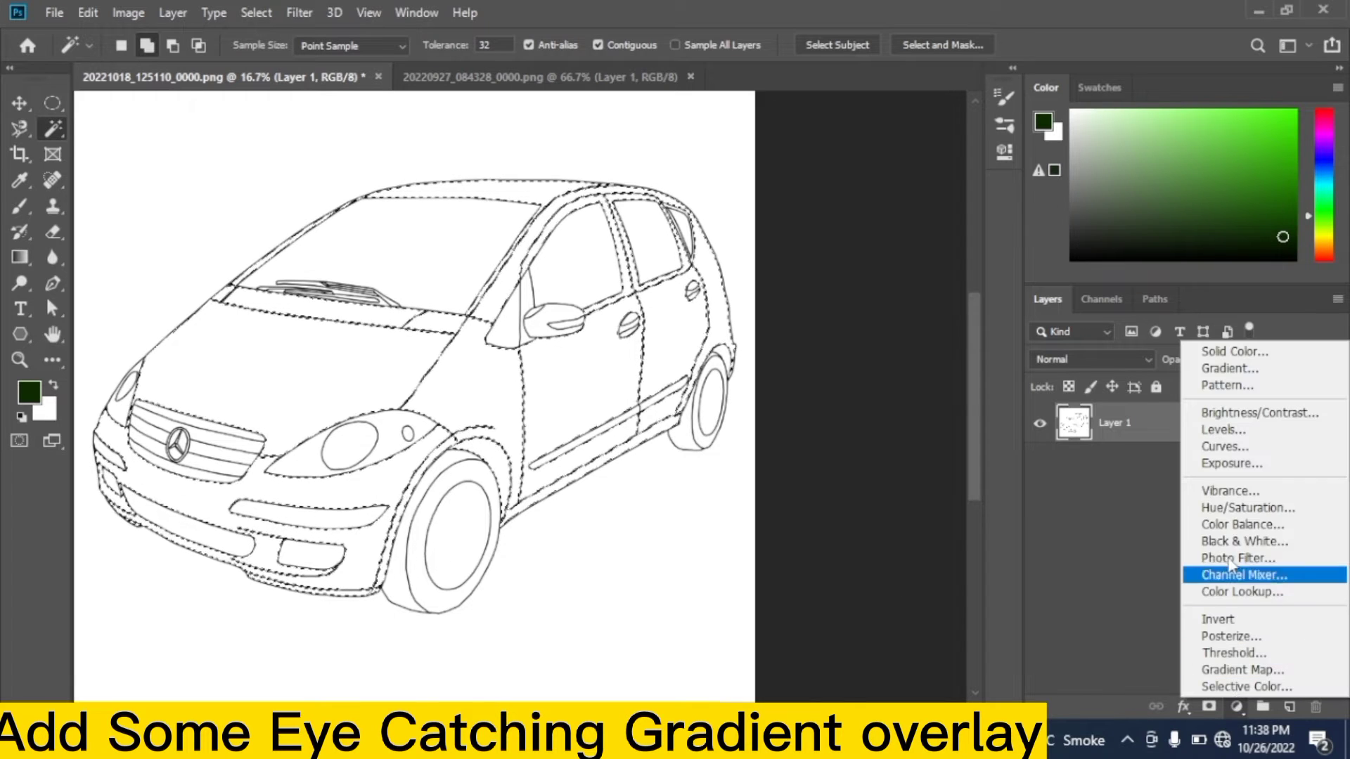
left_click(1245, 369)
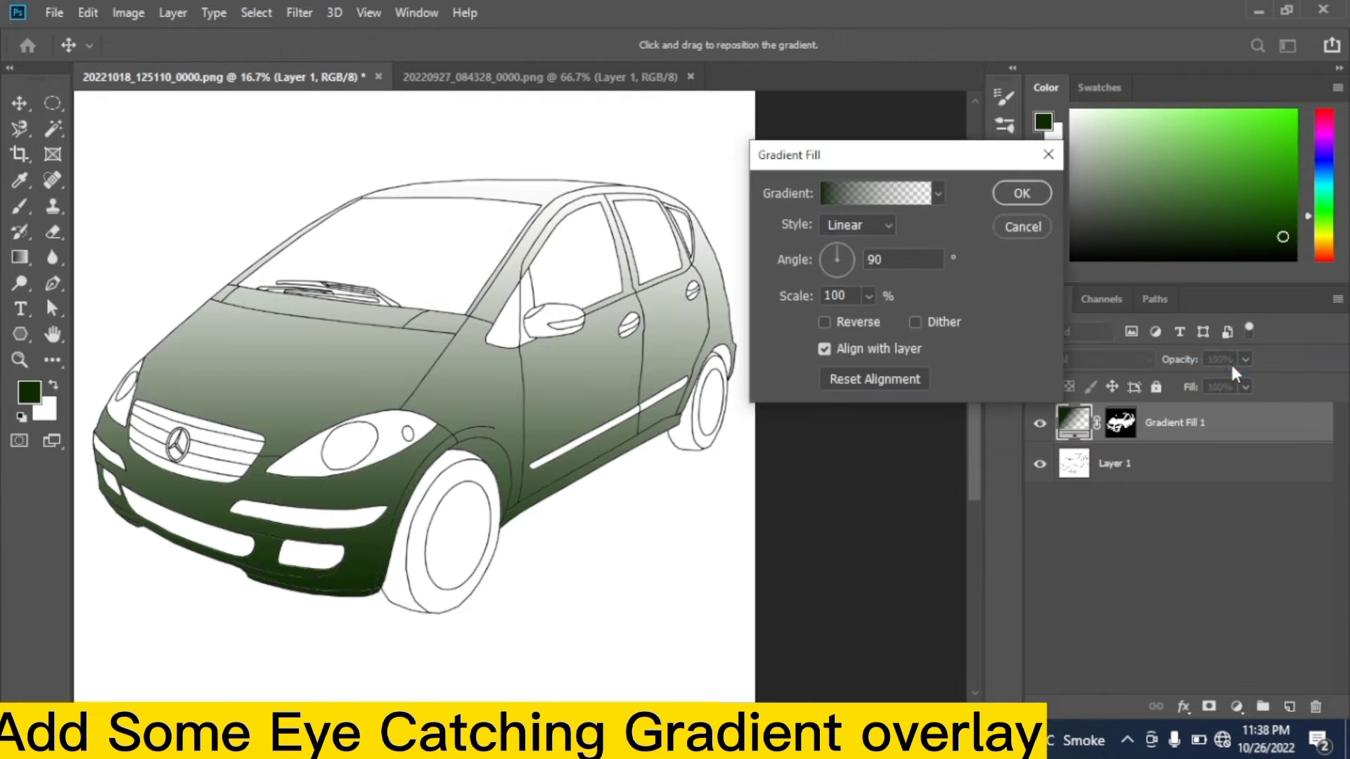
left_click(936, 194)
left_click(781, 266)
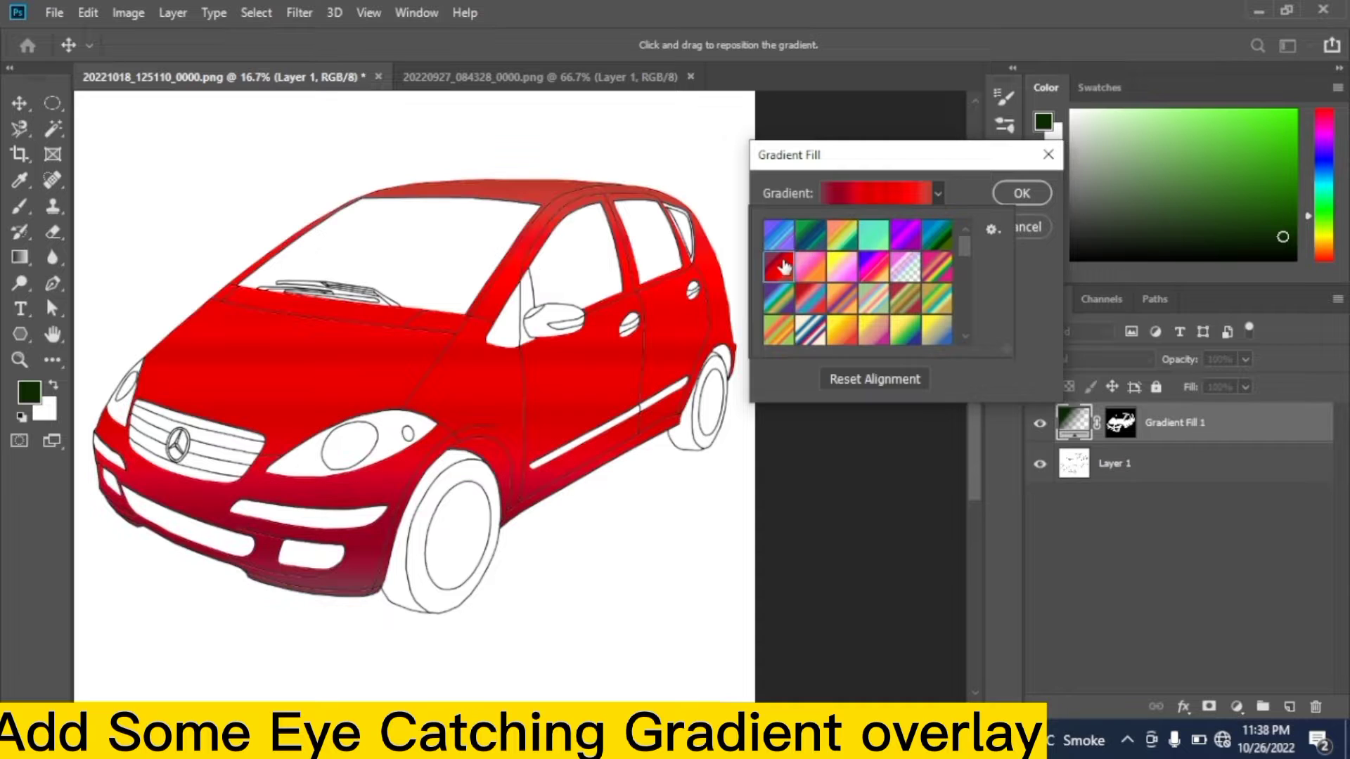
left_click(937, 197)
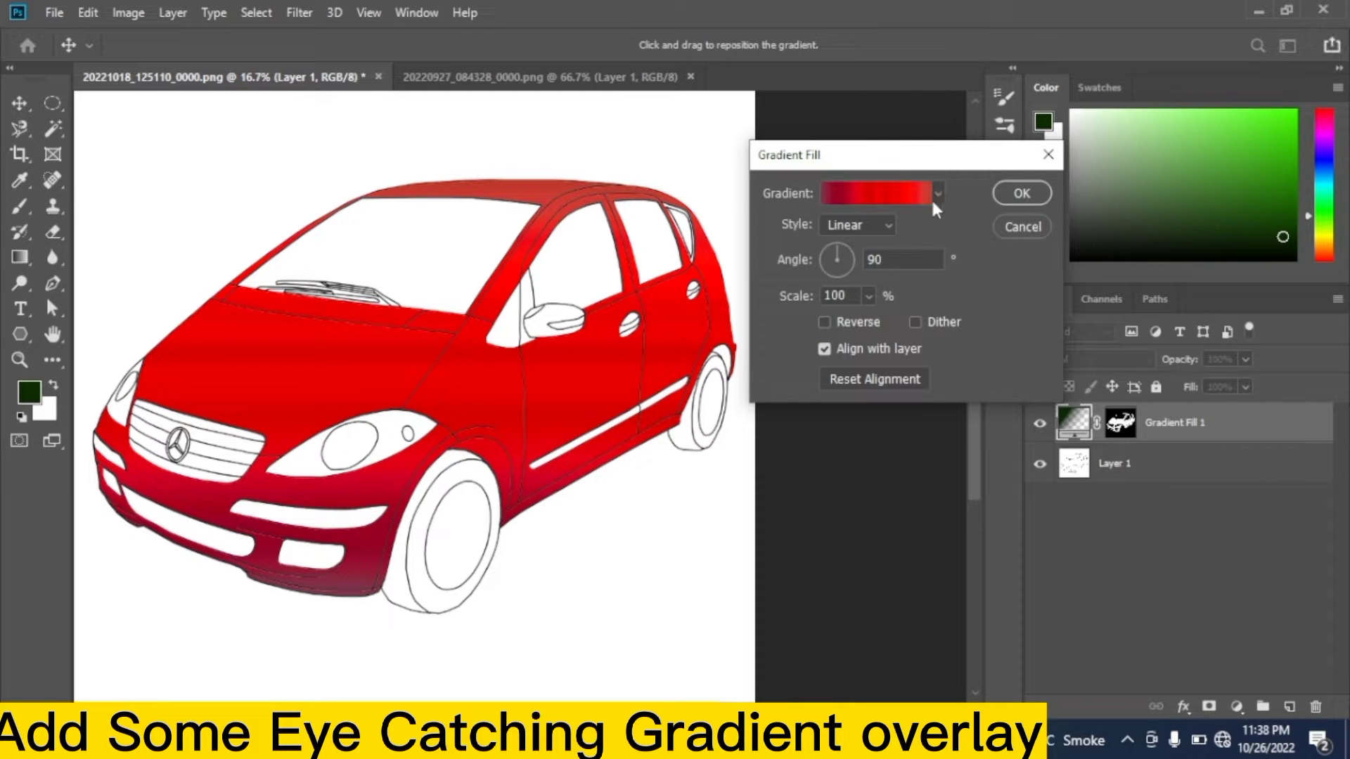
left_click(825, 322)
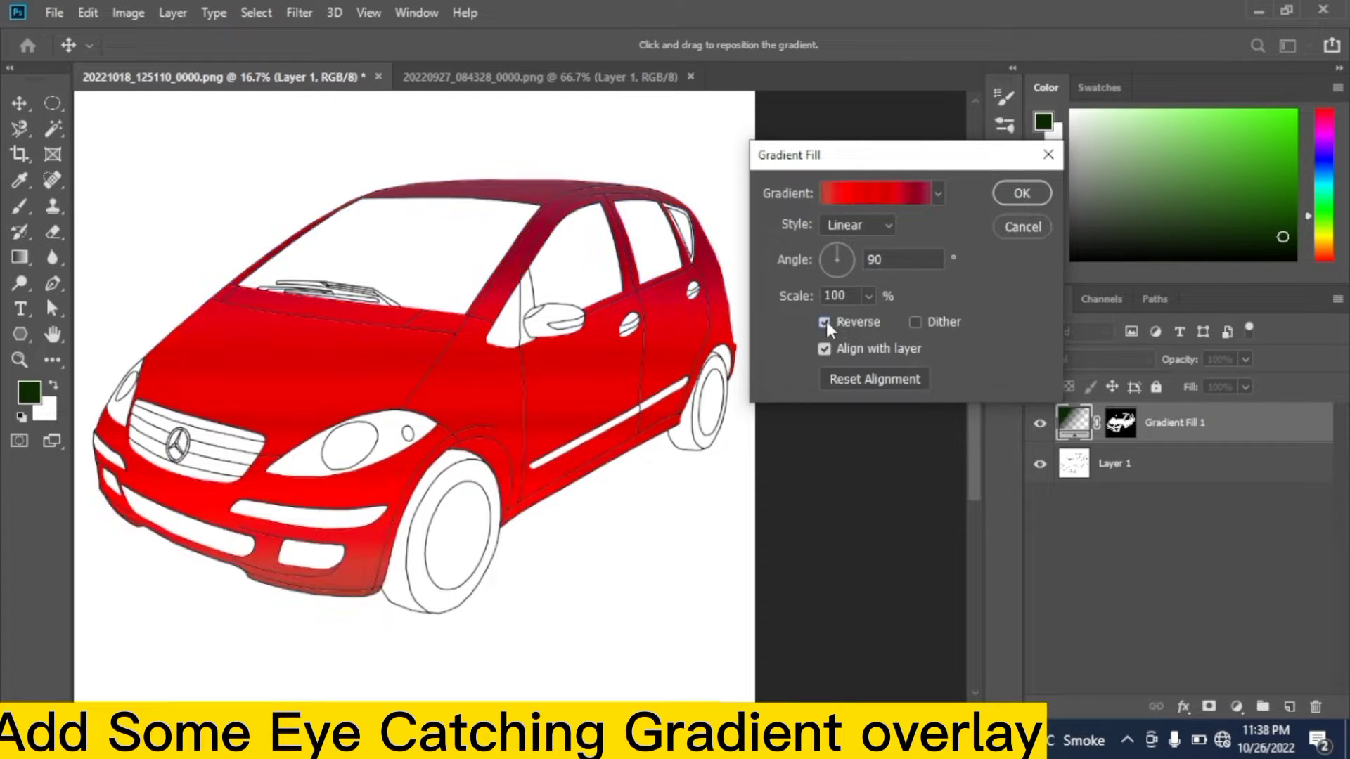
left_click(1016, 195)
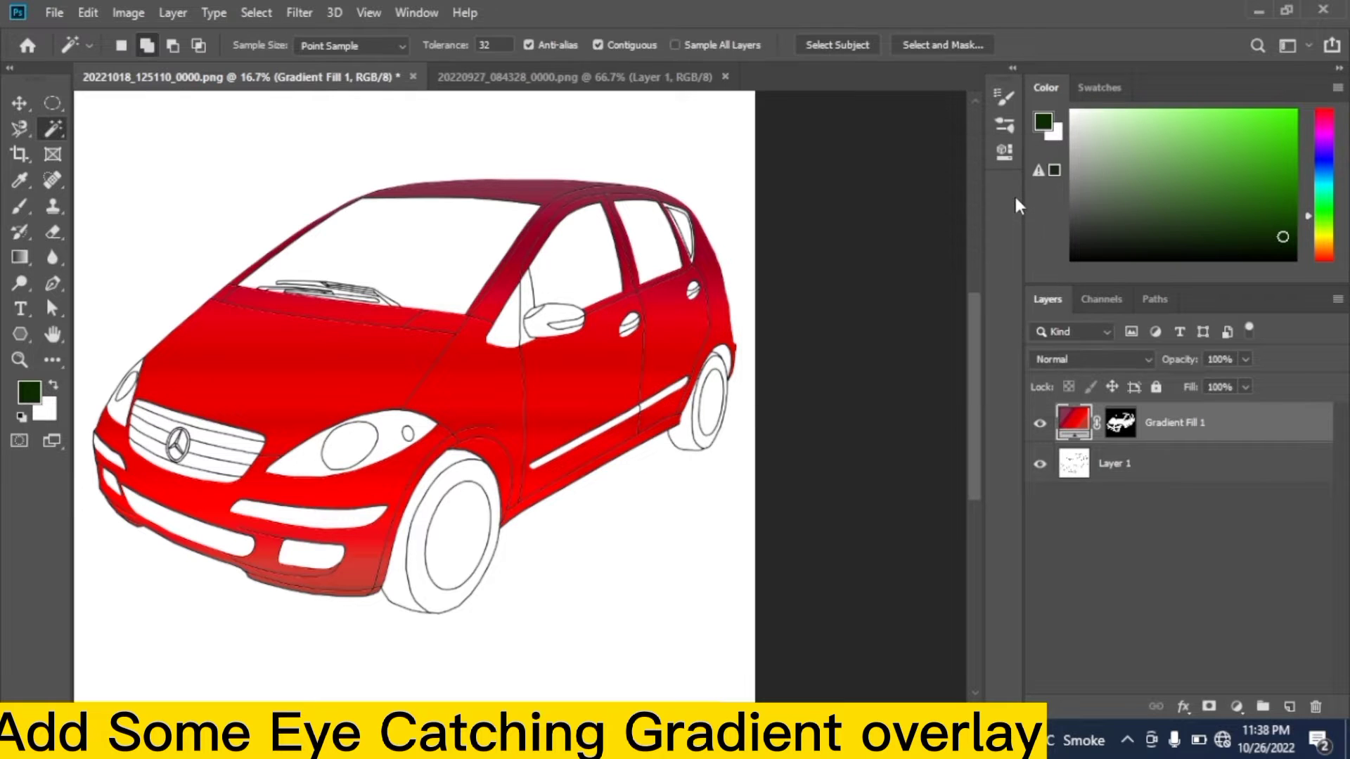
left_click(1136, 472)
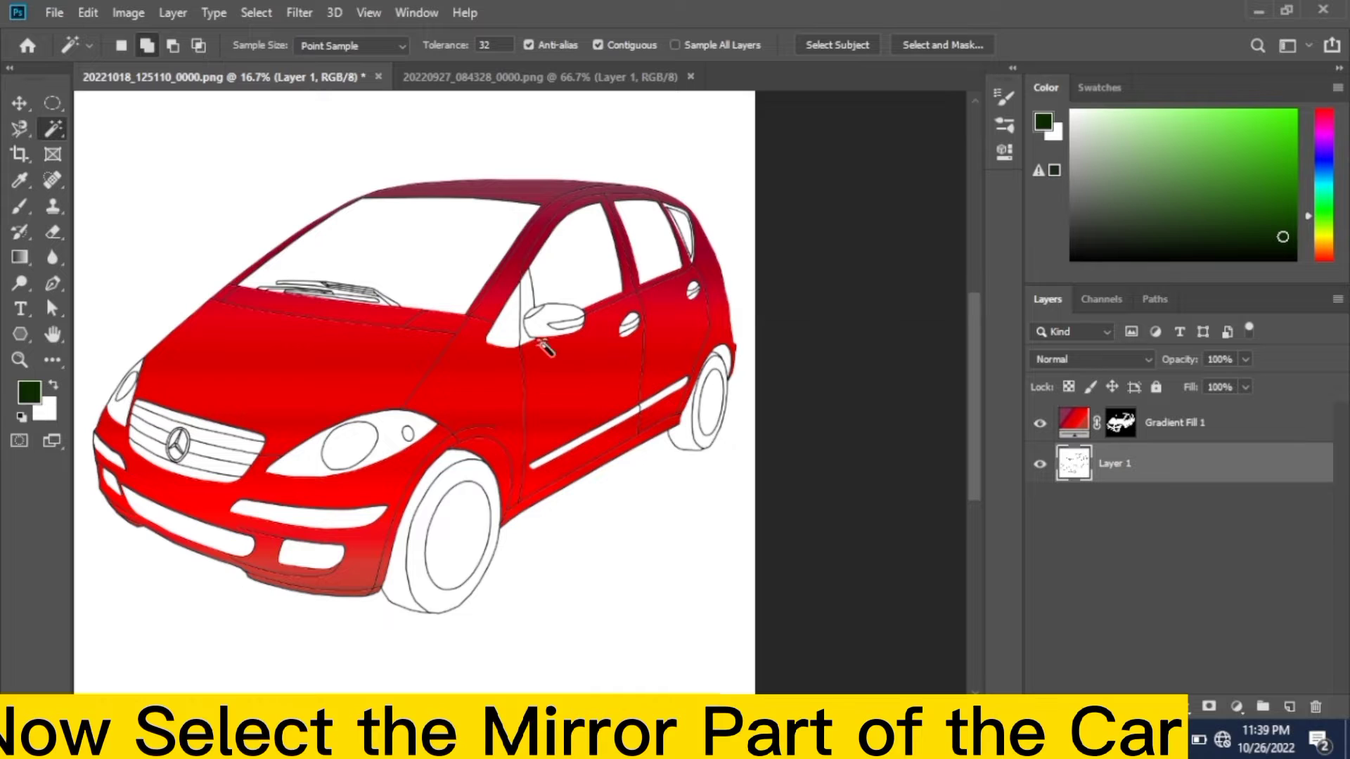
Magic Wand the windshield, front side window, rear door window and rear quarter window.
left_click(457, 261)
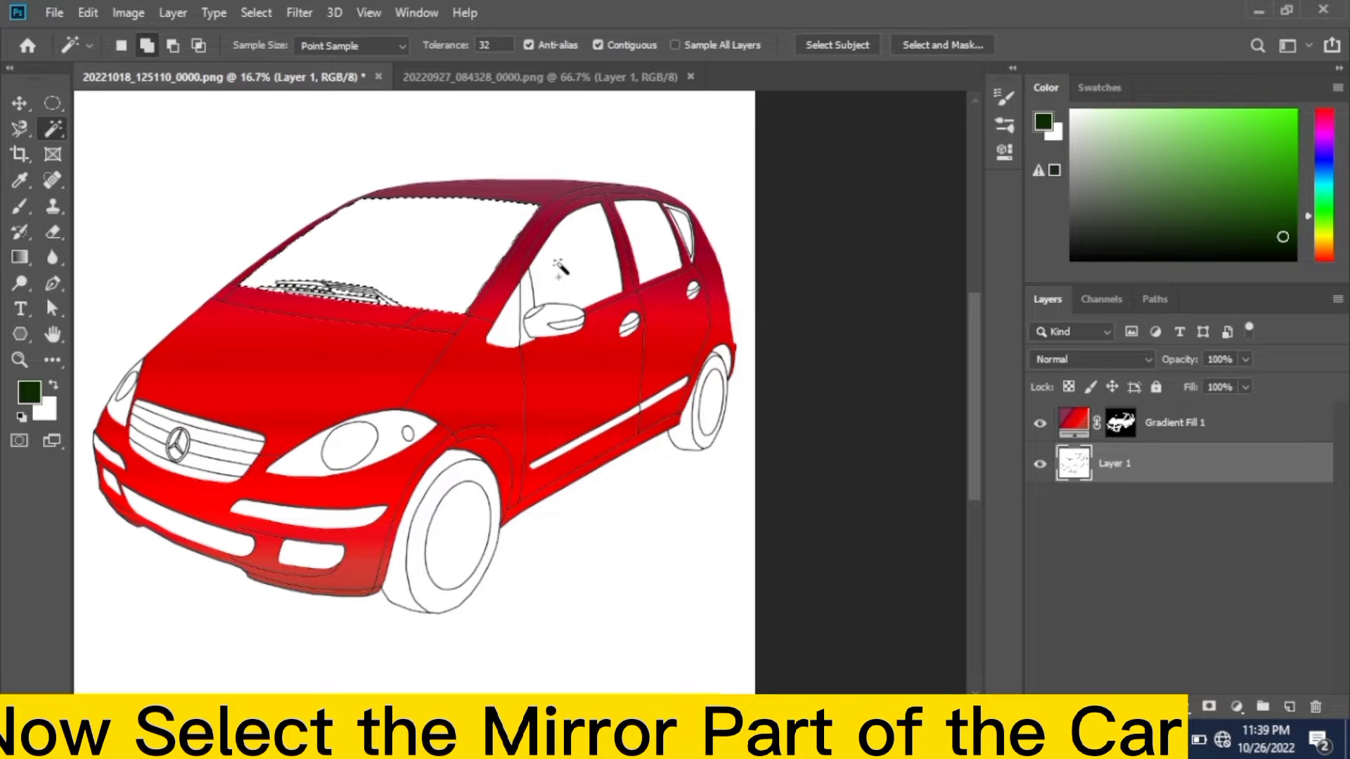
left_click(555, 292, "shift")
left_click(650, 242, "shift")
left_click(679, 232, "shift")
left_click(1238, 705)
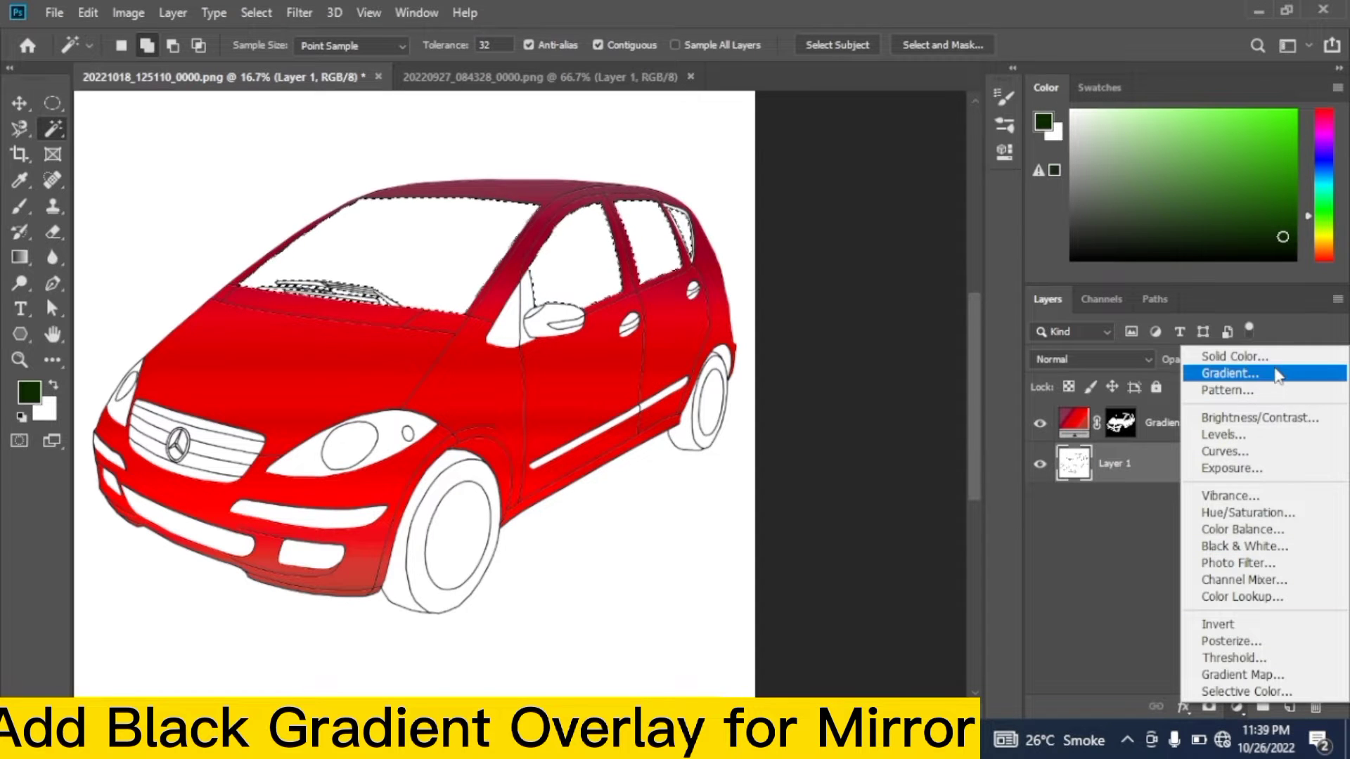
Add a gradient fill layer and set its left colour stop to pure black #000000.
left_click(1256, 374)
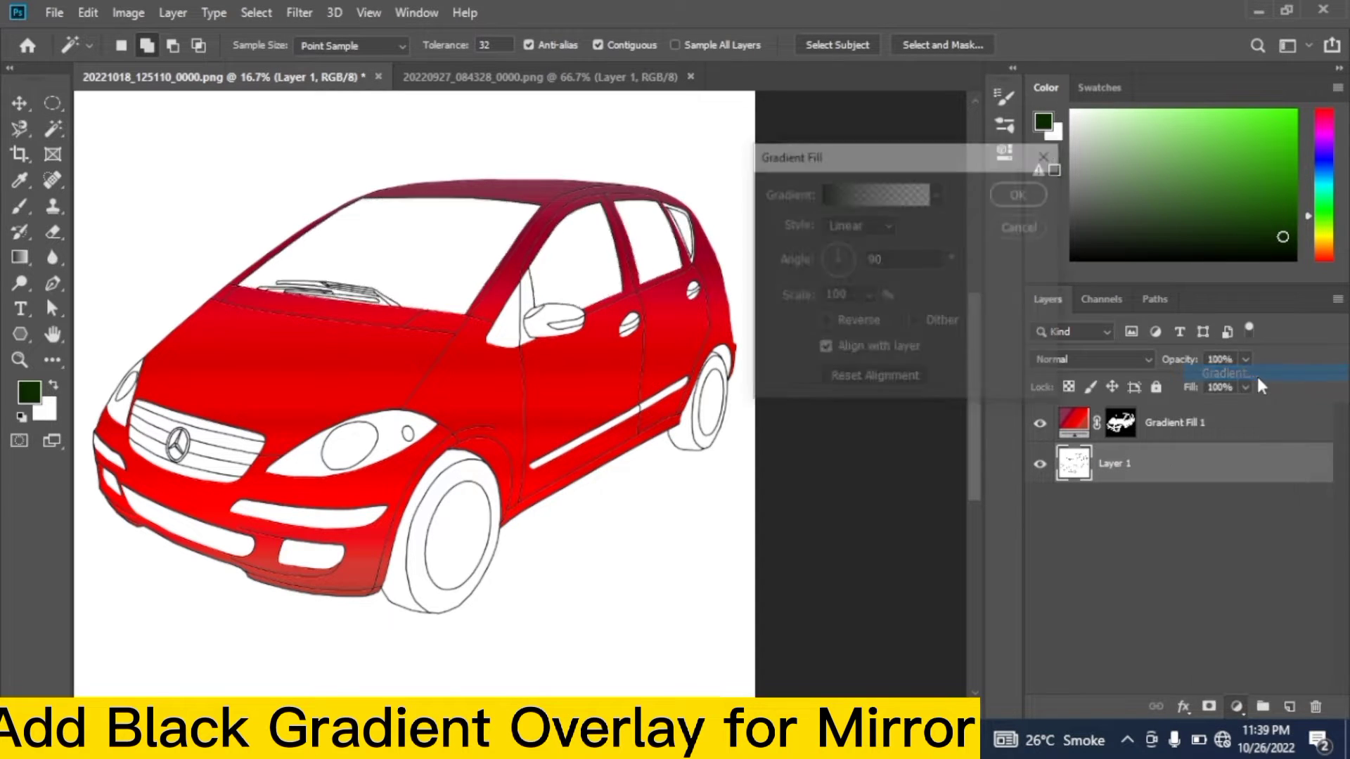
left_click(888, 194)
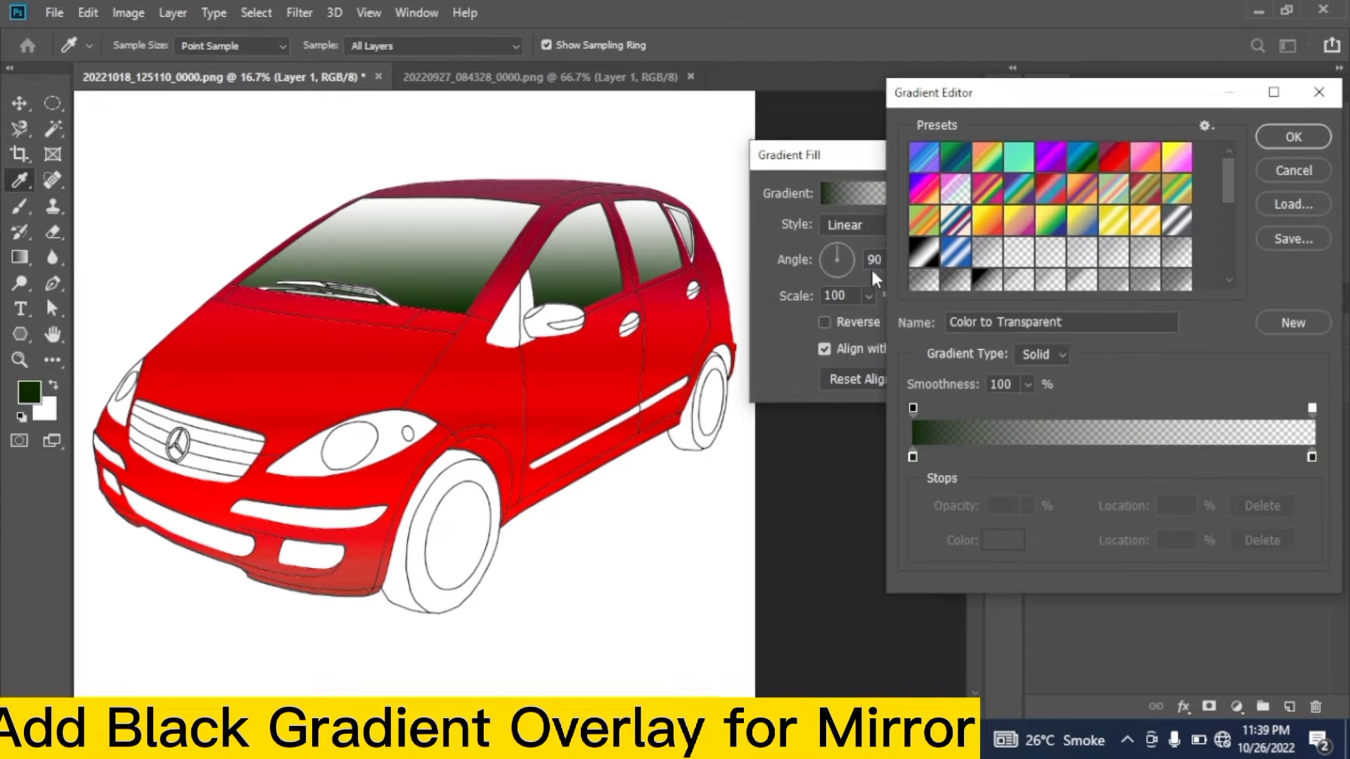
left_click(912, 458)
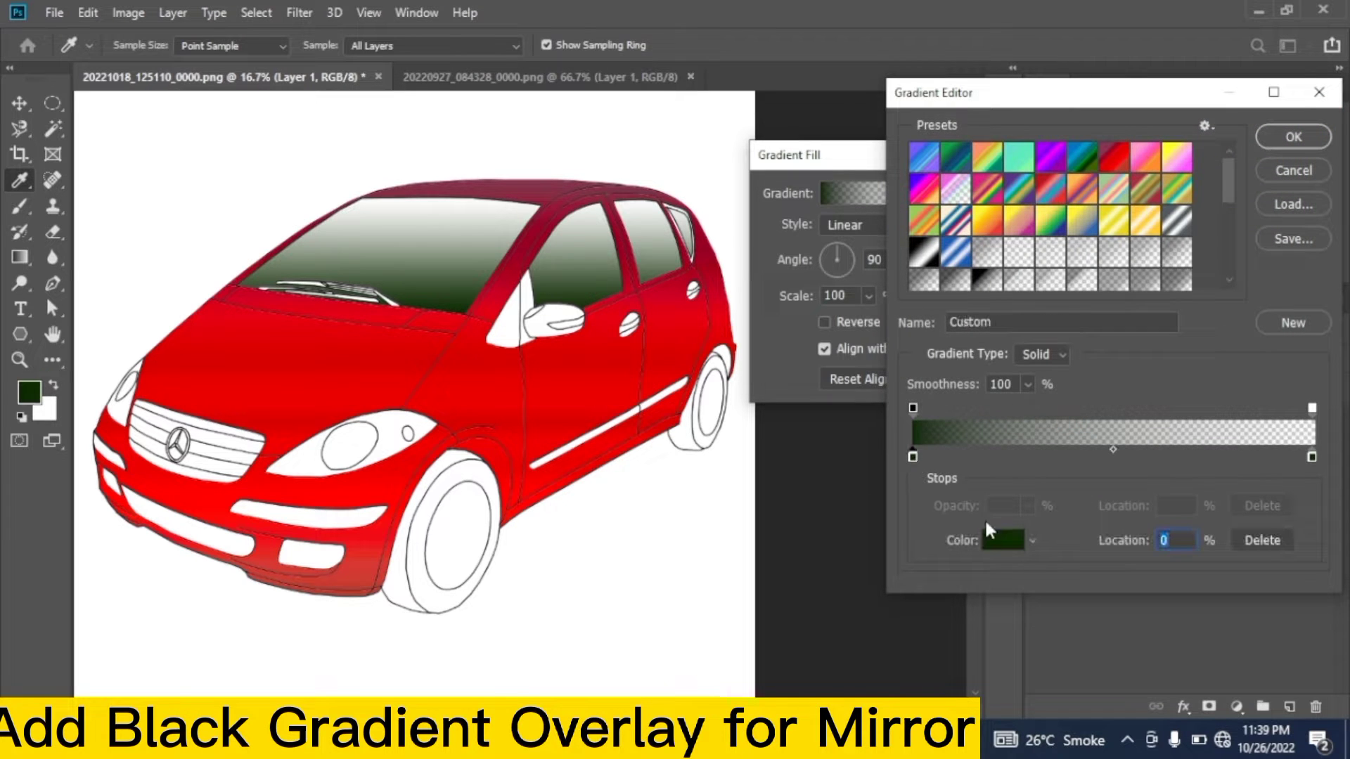
left_click(994, 540)
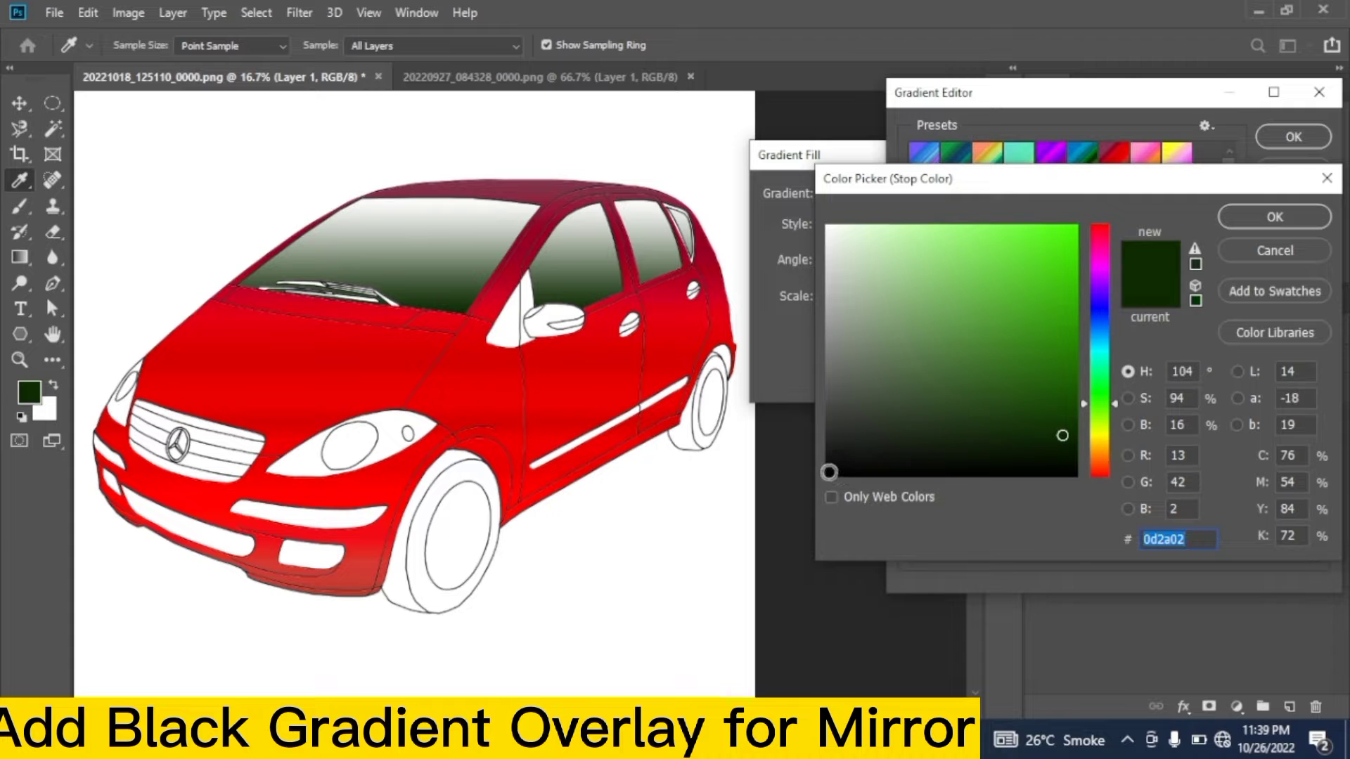
left_click(828, 472)
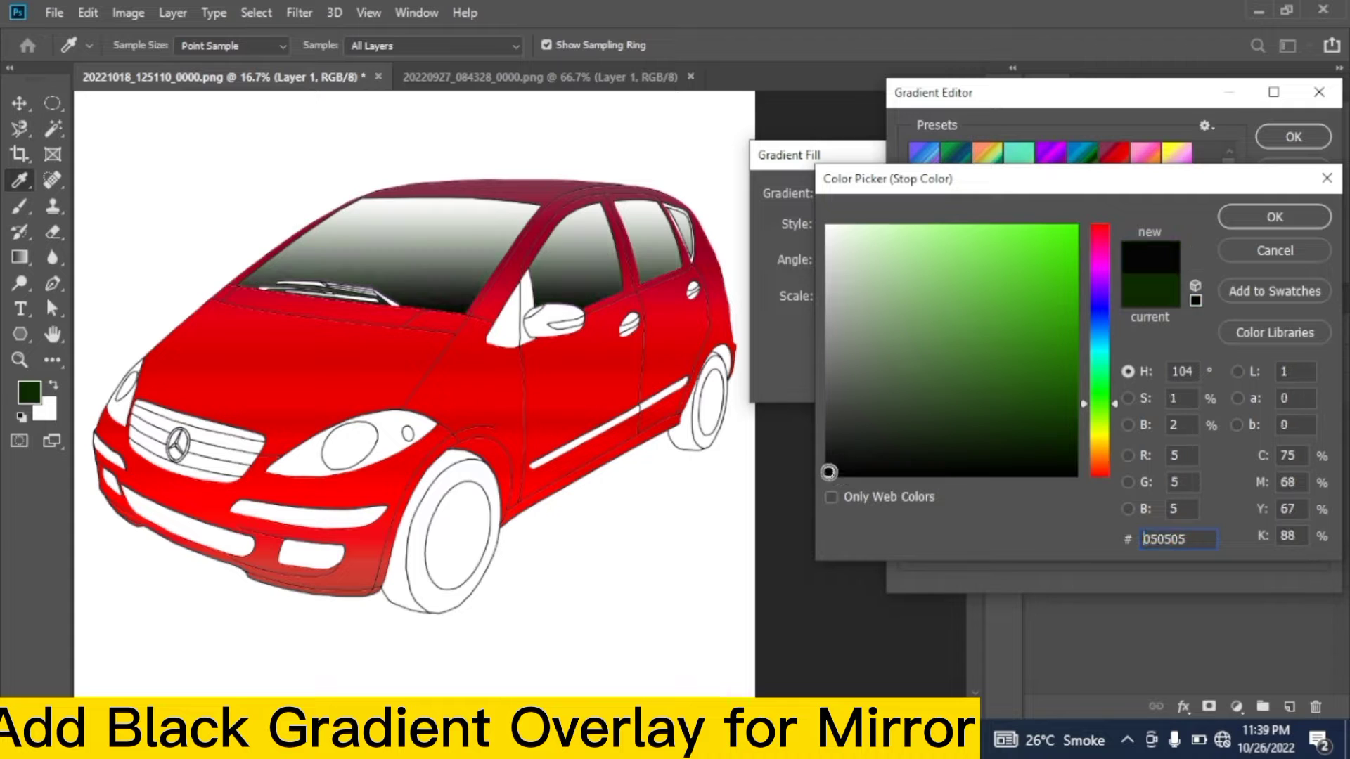
left_click(1195, 301)
left_click(1260, 218)
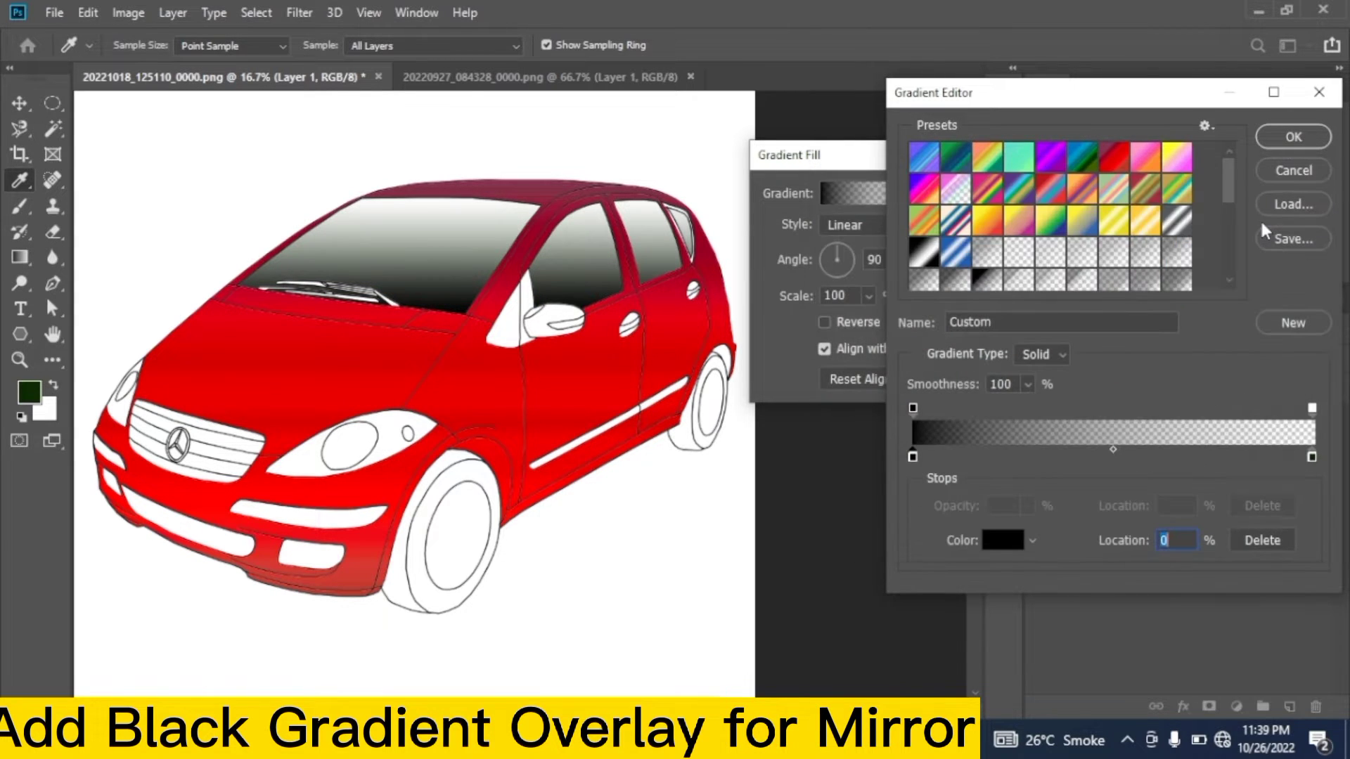
Apply the black-to-transparent gradient to the windows and reselect Layer 1.
left_click(1281, 136)
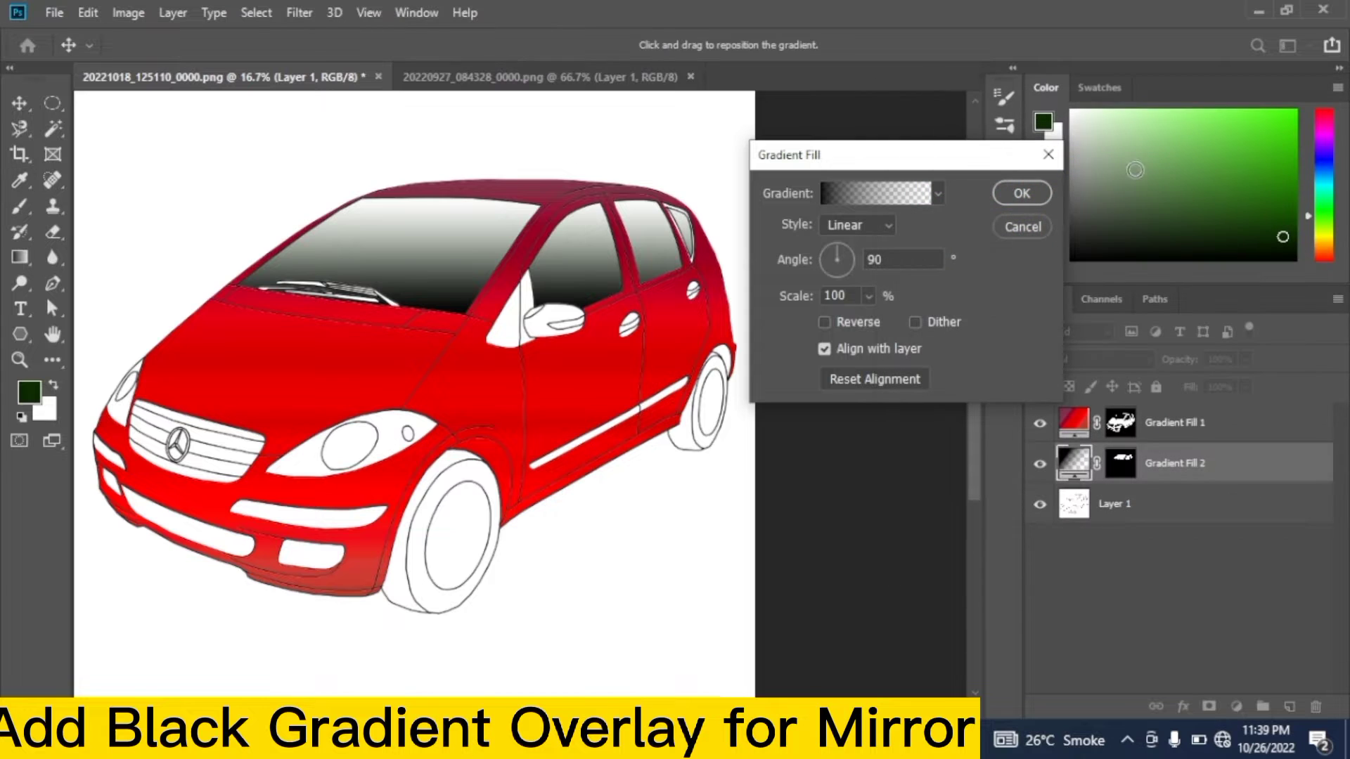
left_click(1032, 194)
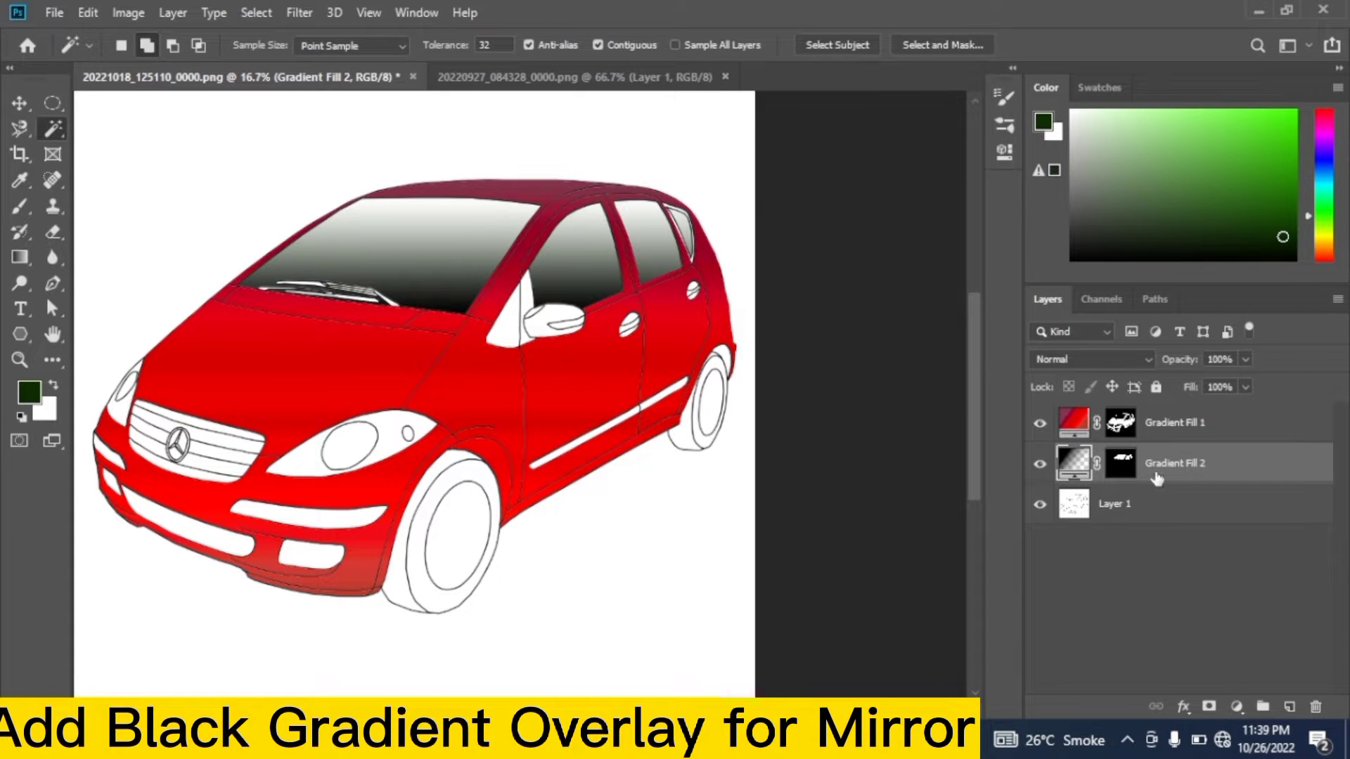
left_click(1168, 509)
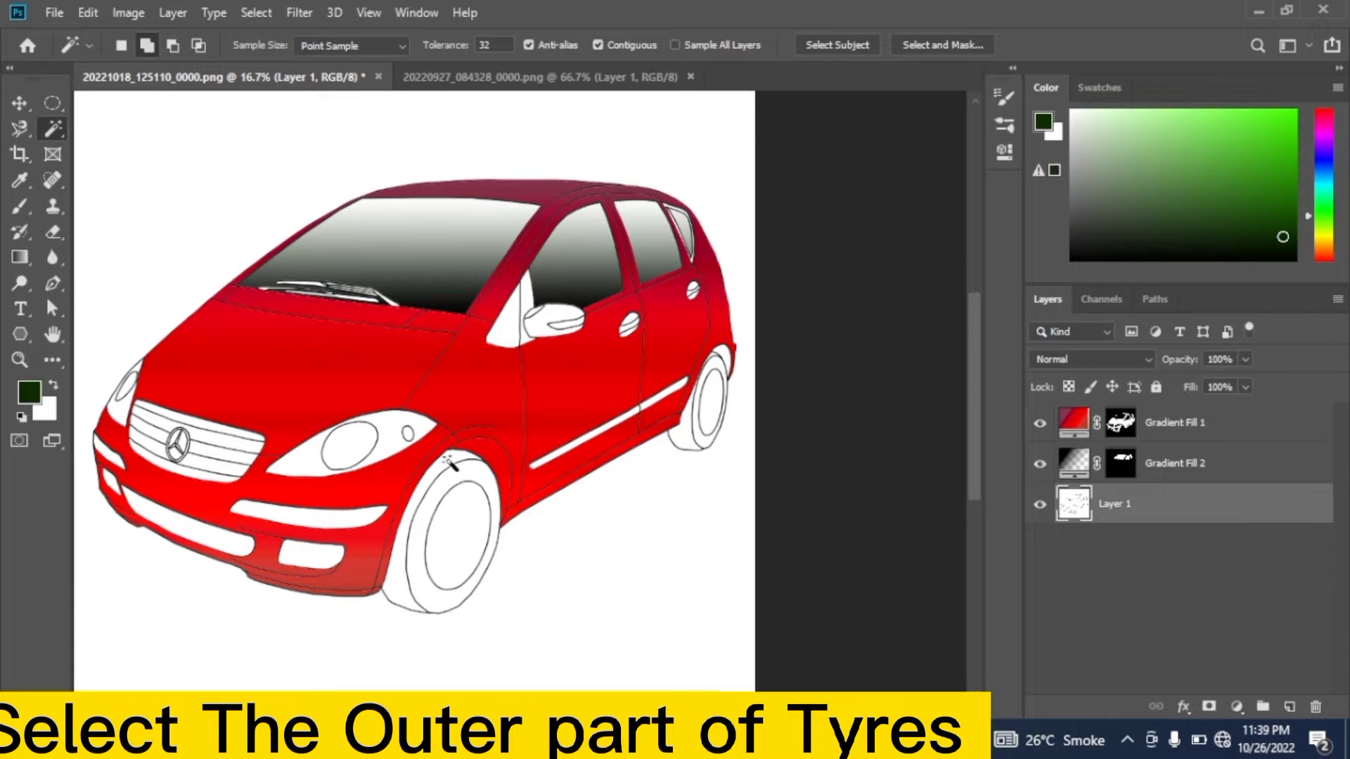
Add the rear tyre's outer ring to the Magic Wand selection.
left_click(680, 430, "shift")
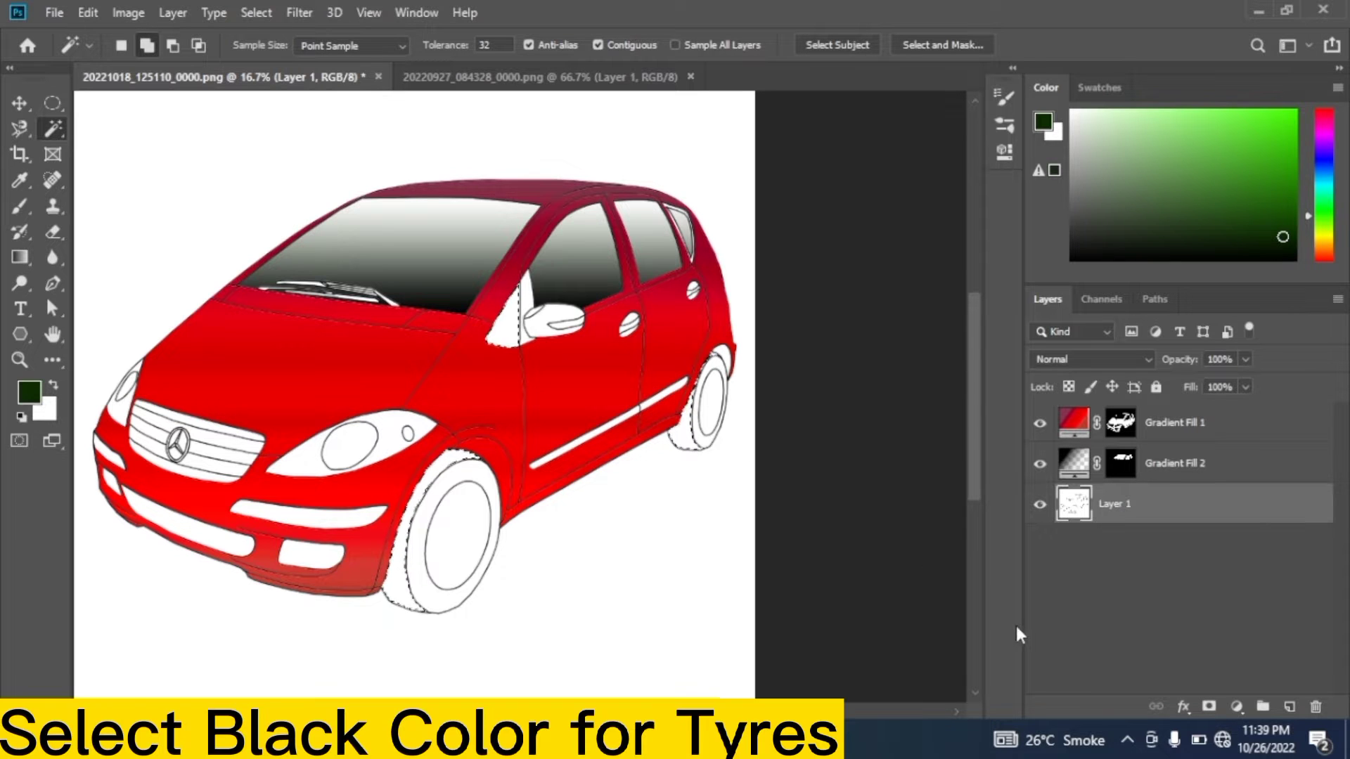
left_click(1237, 706)
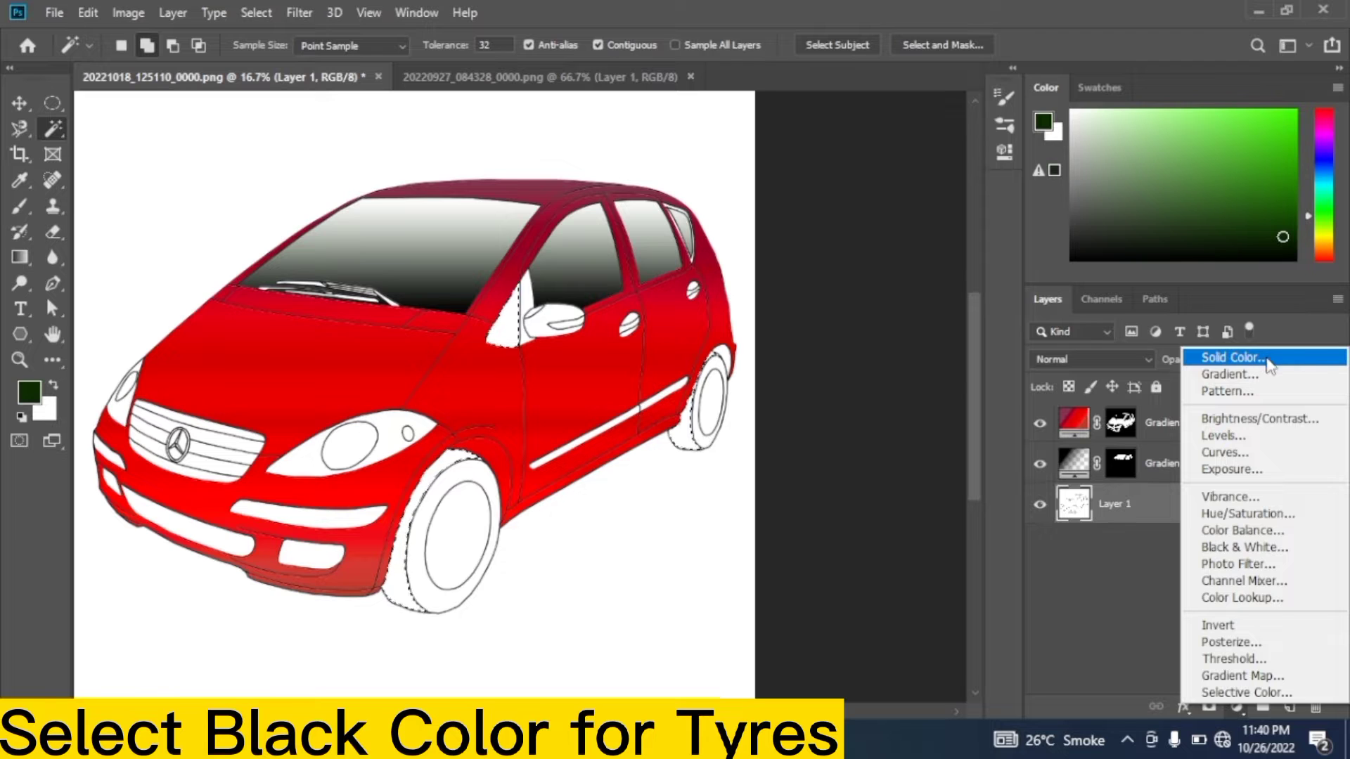
Fill the tyres with a pure black #000000 Color Fill layer and return to Layer 1.
left_click(1232, 357)
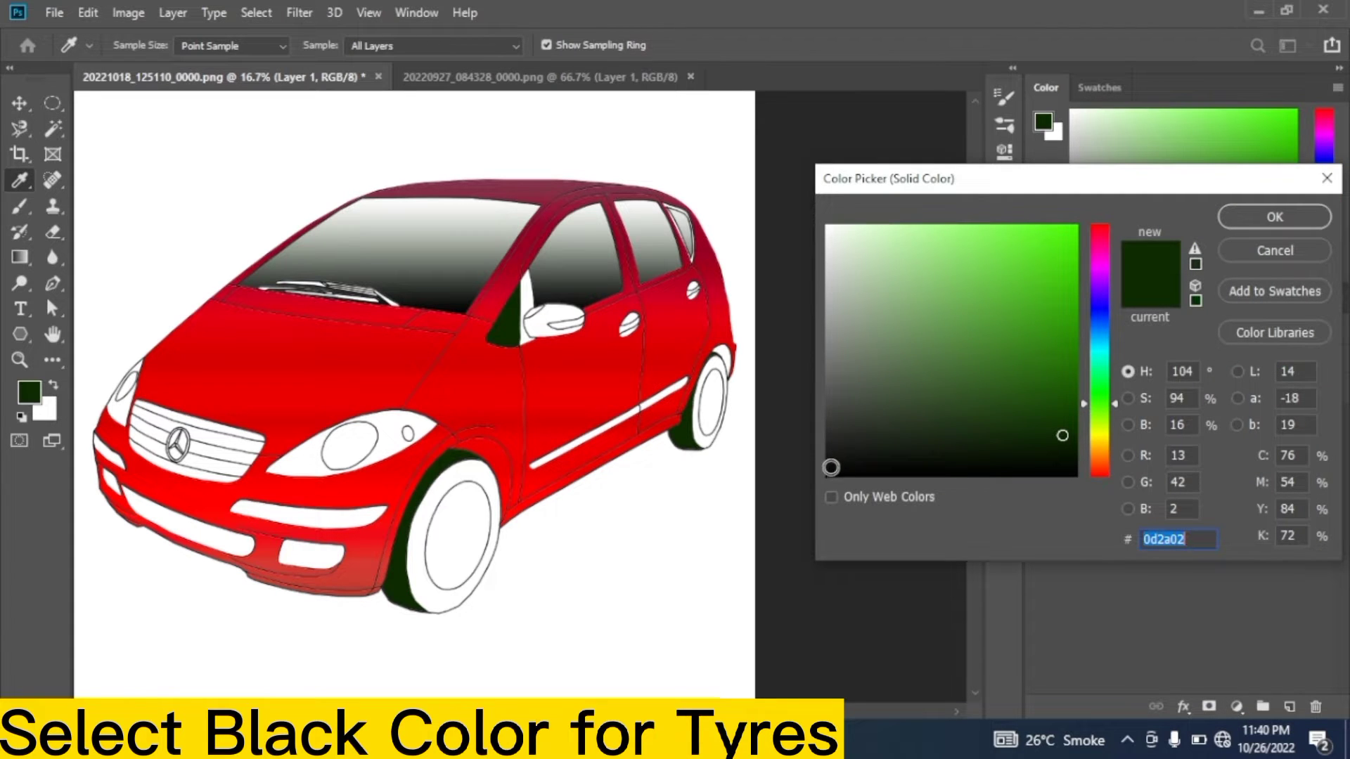
left_click(830, 471)
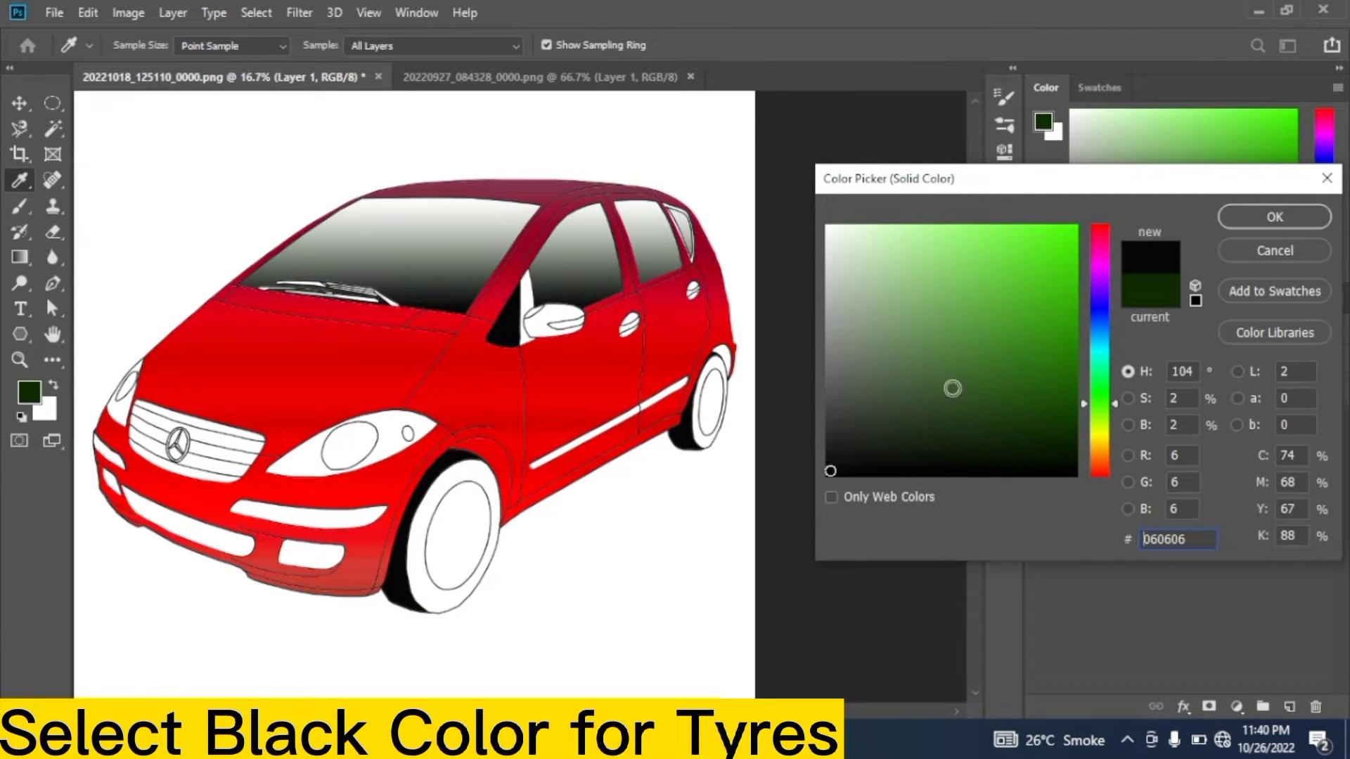
left_click(1195, 300)
left_click(1275, 217)
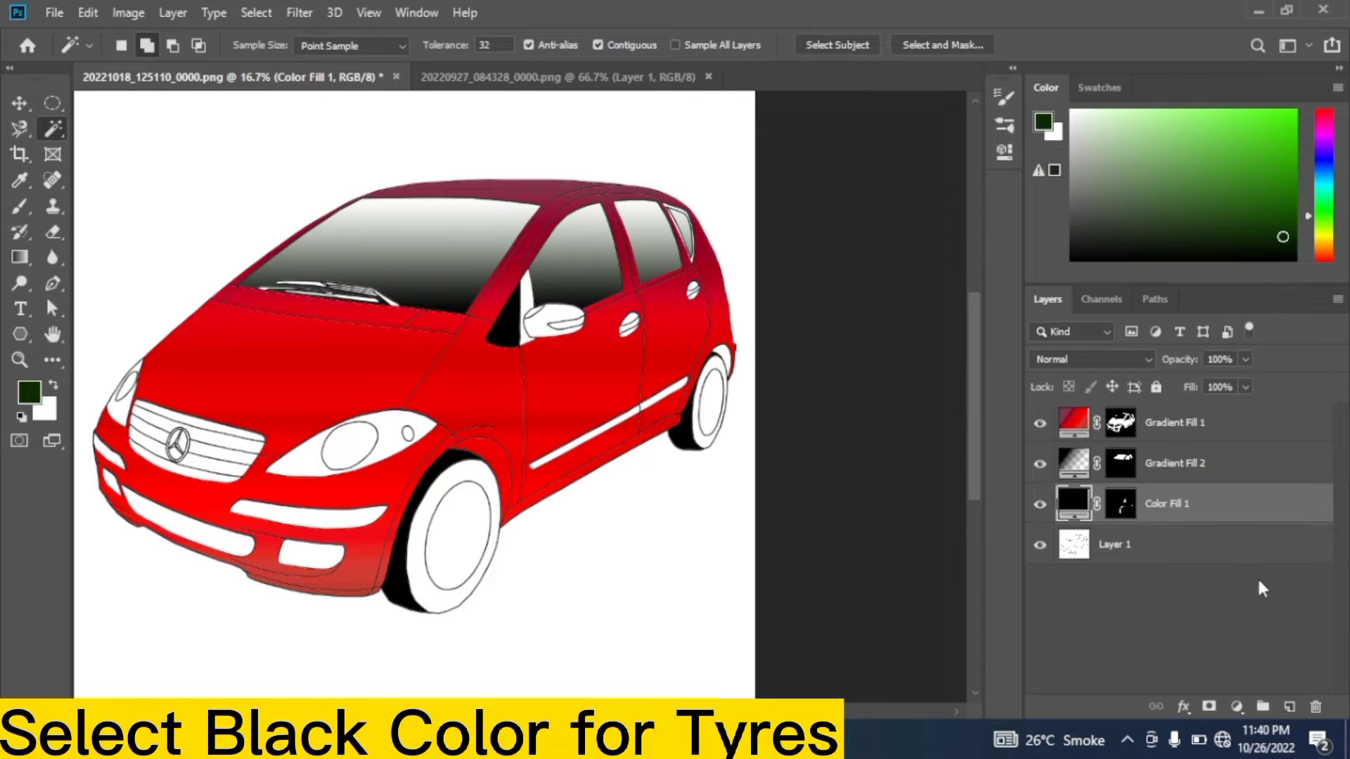
left_click(1191, 555)
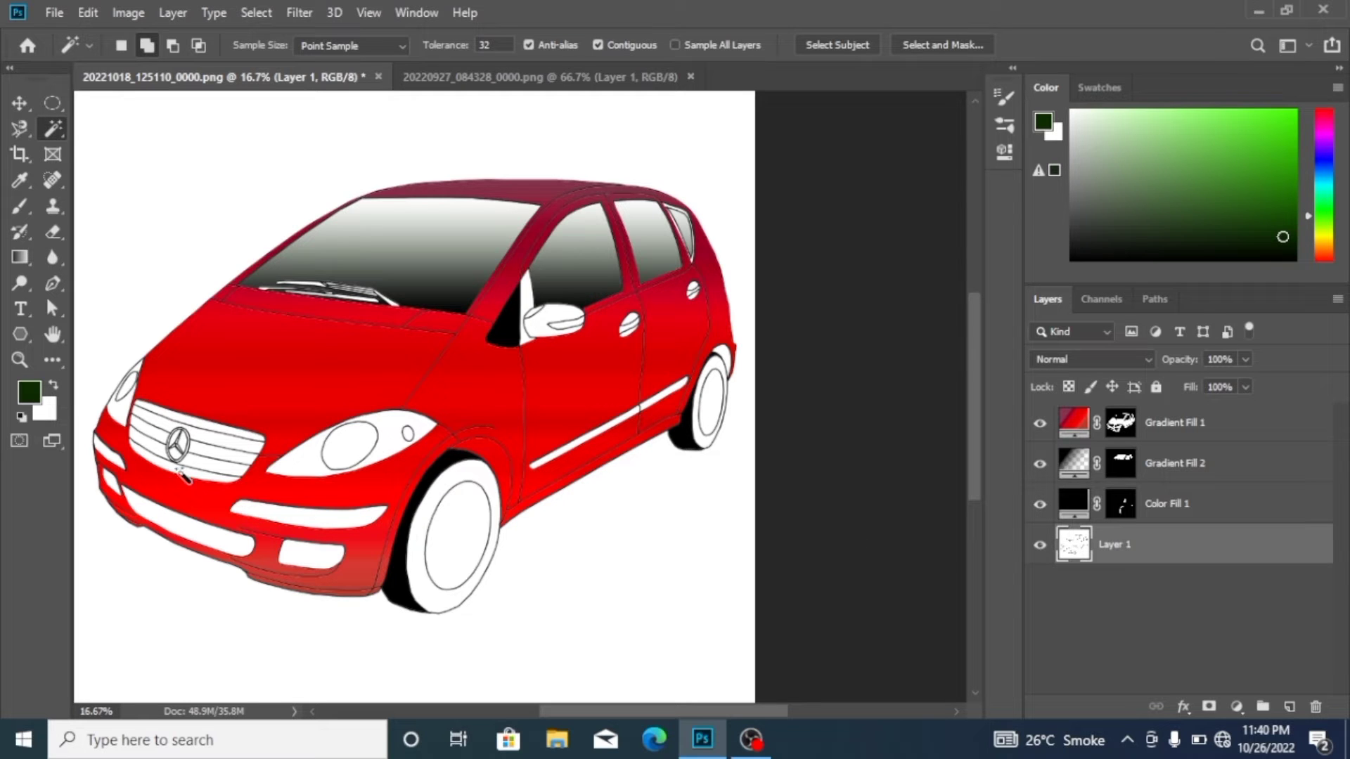
Select the upper grille slats and cover them with a dark green Gradient Fill layer.
left_click(211, 447)
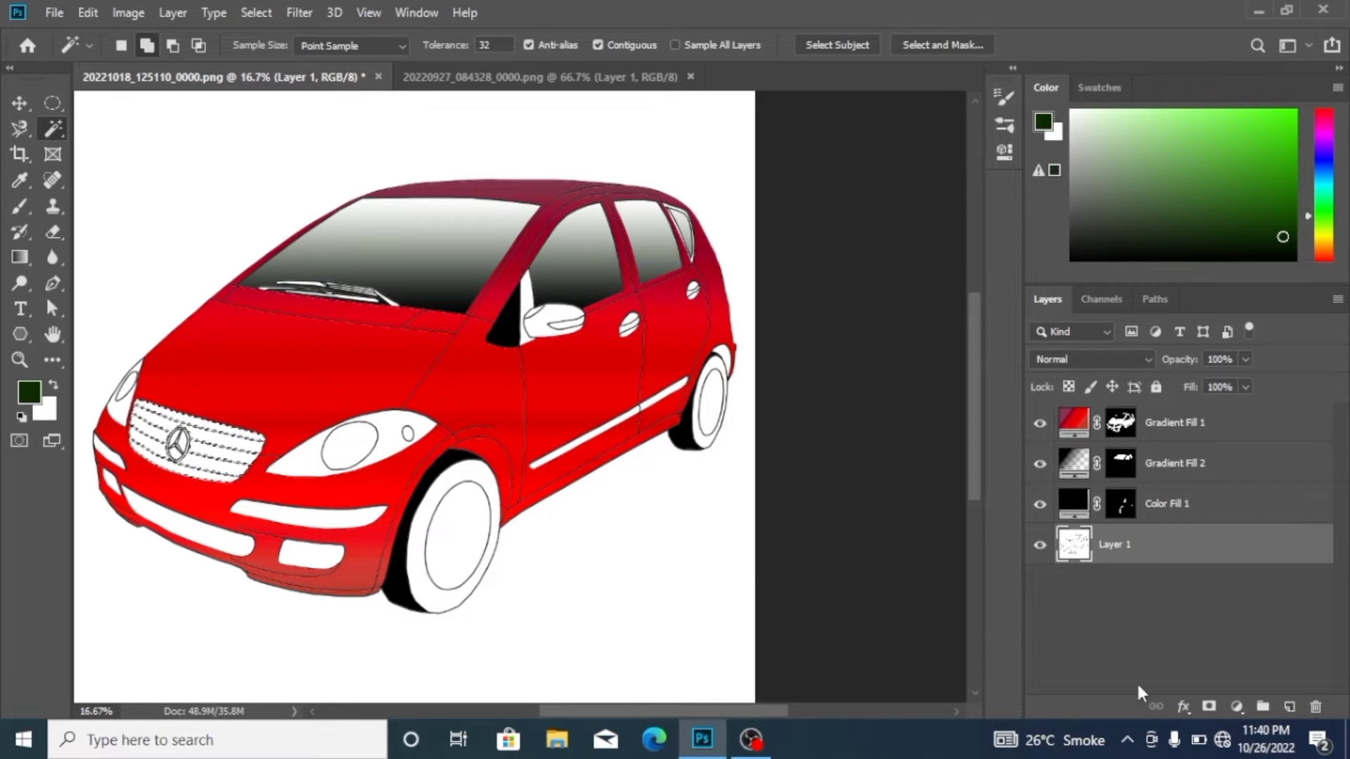
left_click(1236, 707)
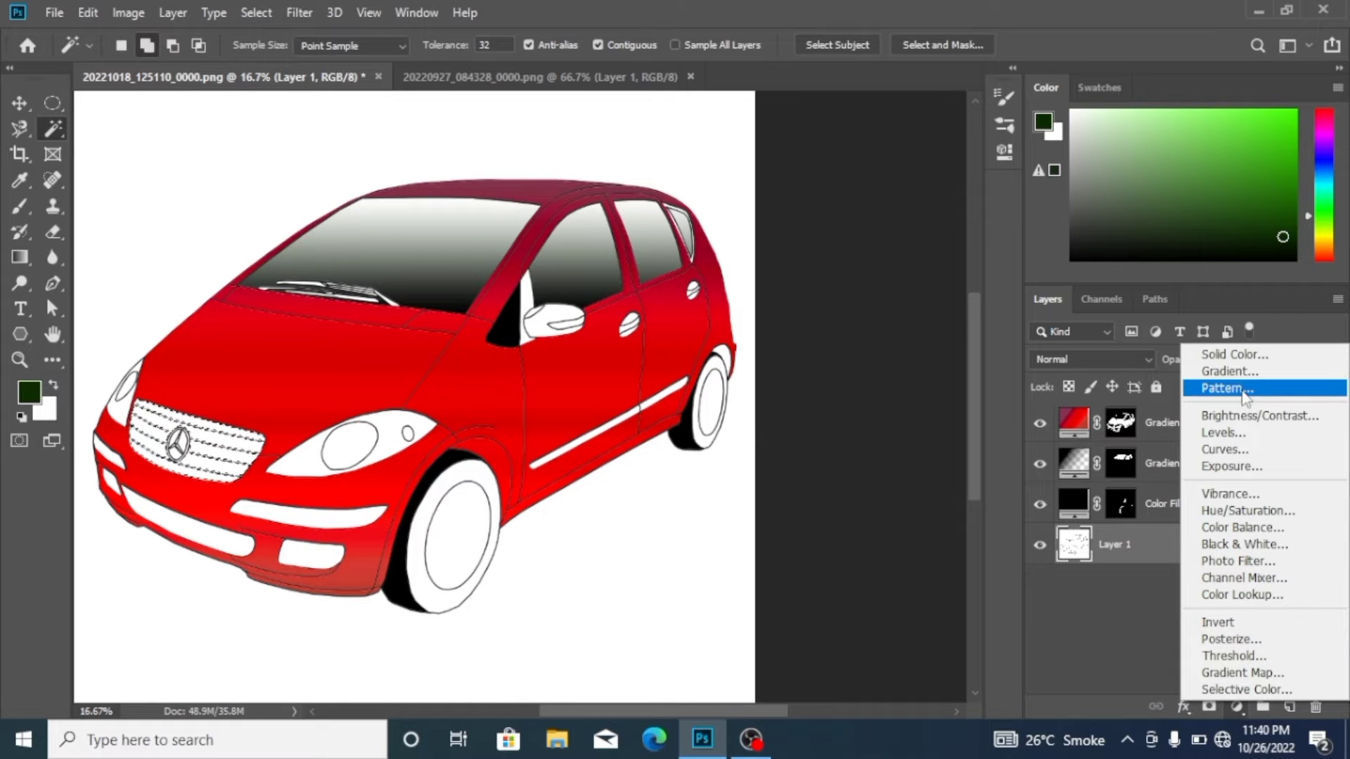
left_click(1240, 371)
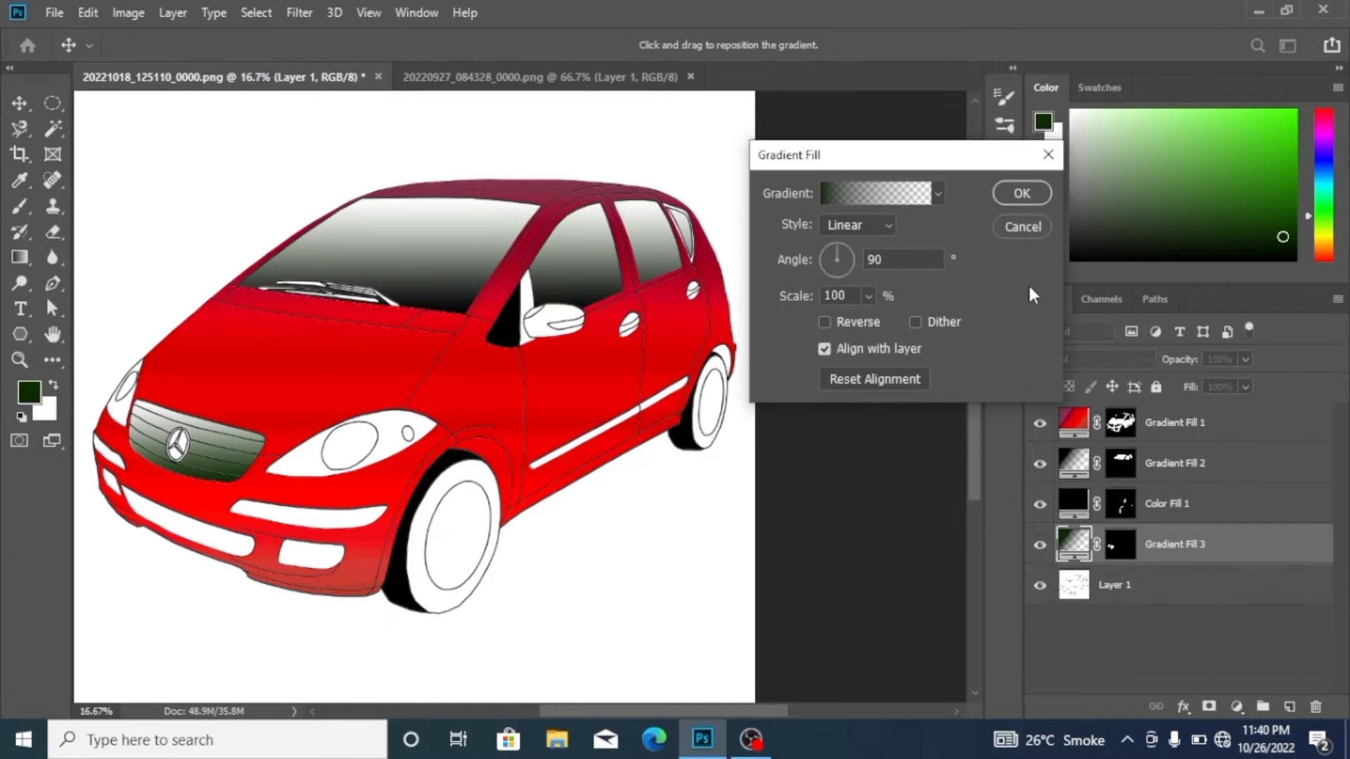
left_click(1000, 190)
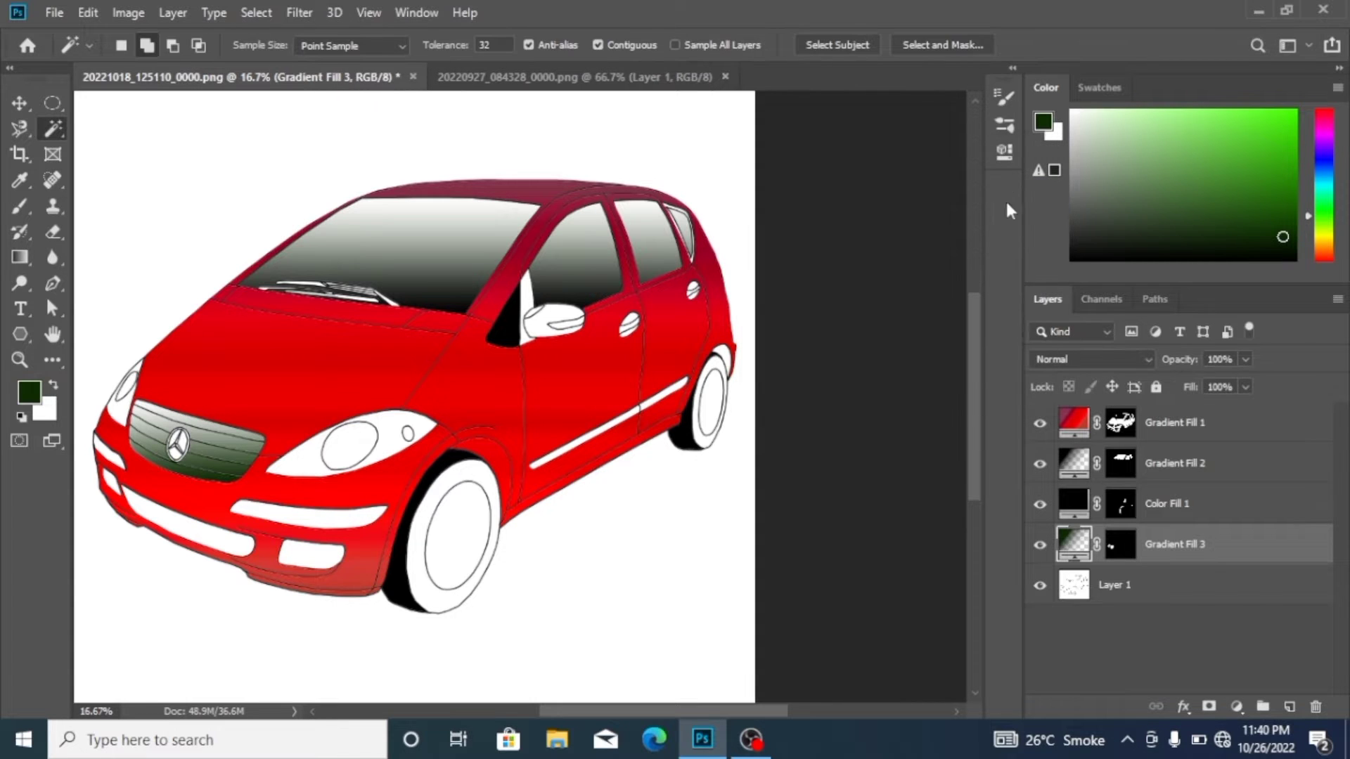
left_click(1220, 590)
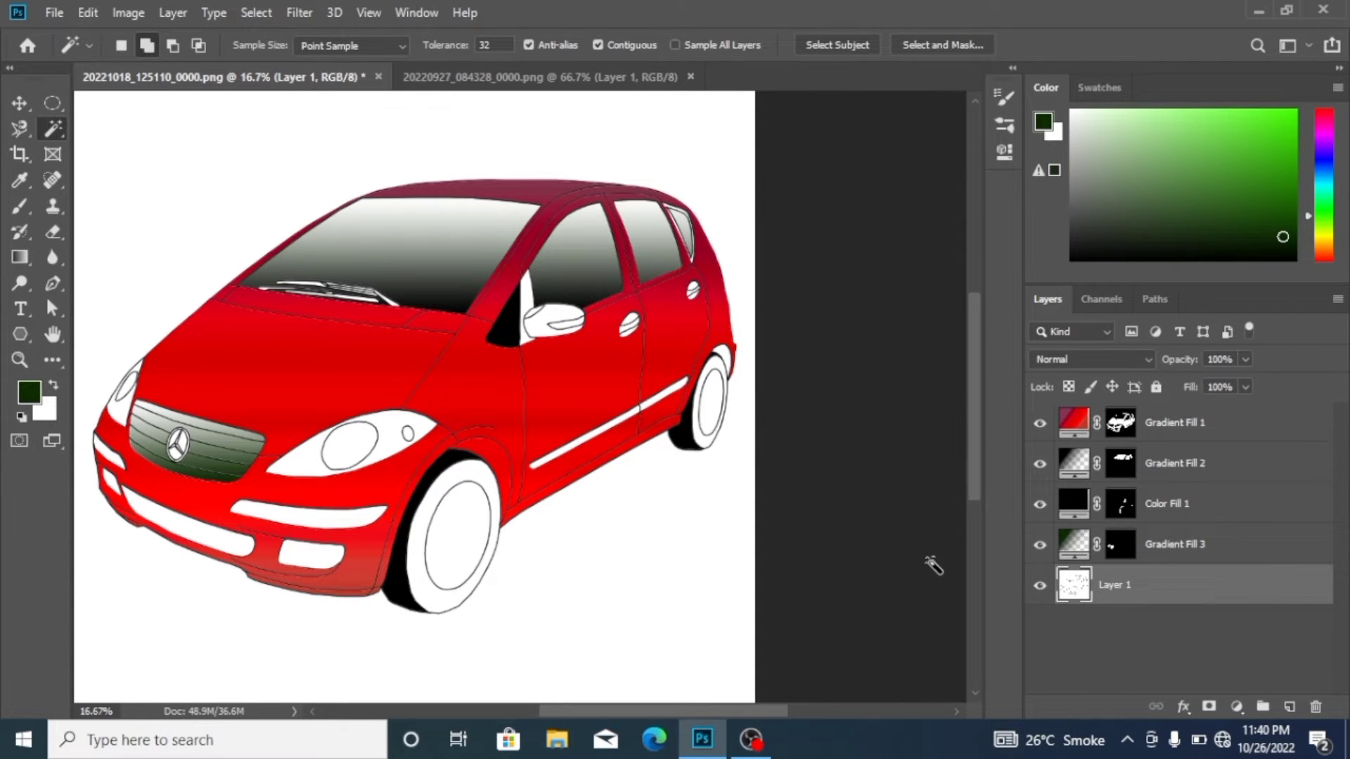
left_click(392, 431)
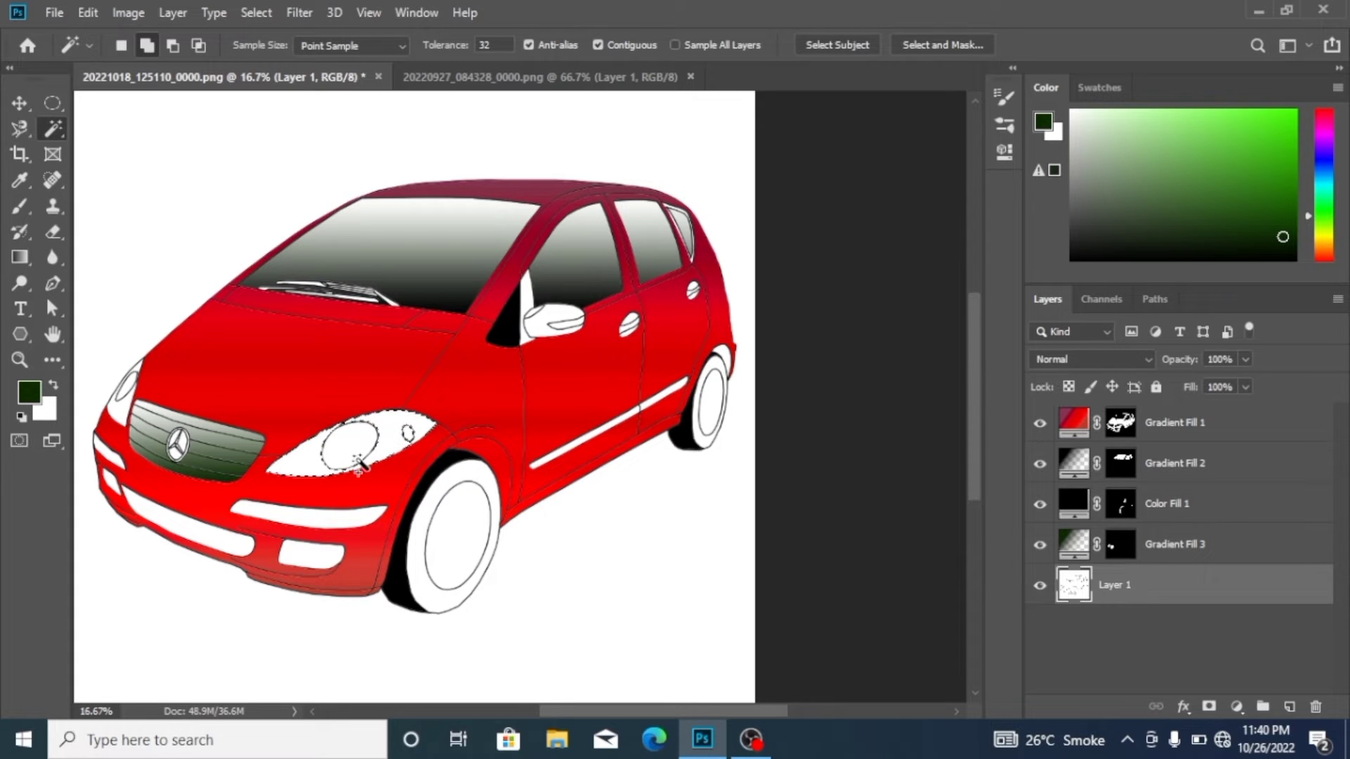
Add the lower bumper strips, fog light and bumper corner sliver to the selection.
left_click(329, 520)
left_click(322, 560)
left_click(194, 528)
left_click(105, 464)
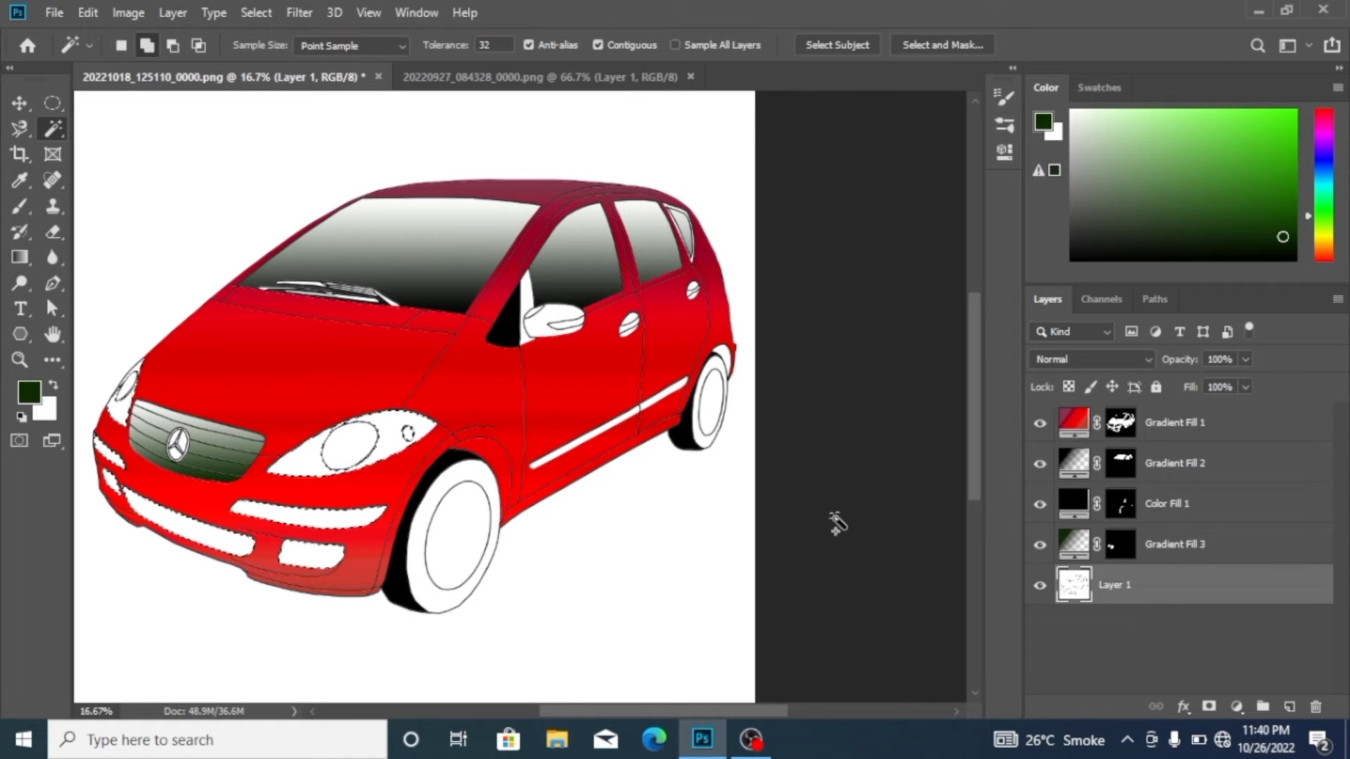
Fill the lights with a non-reversed yellow-to-orange preset Gradient Fill layer.
left_click(1236, 704)
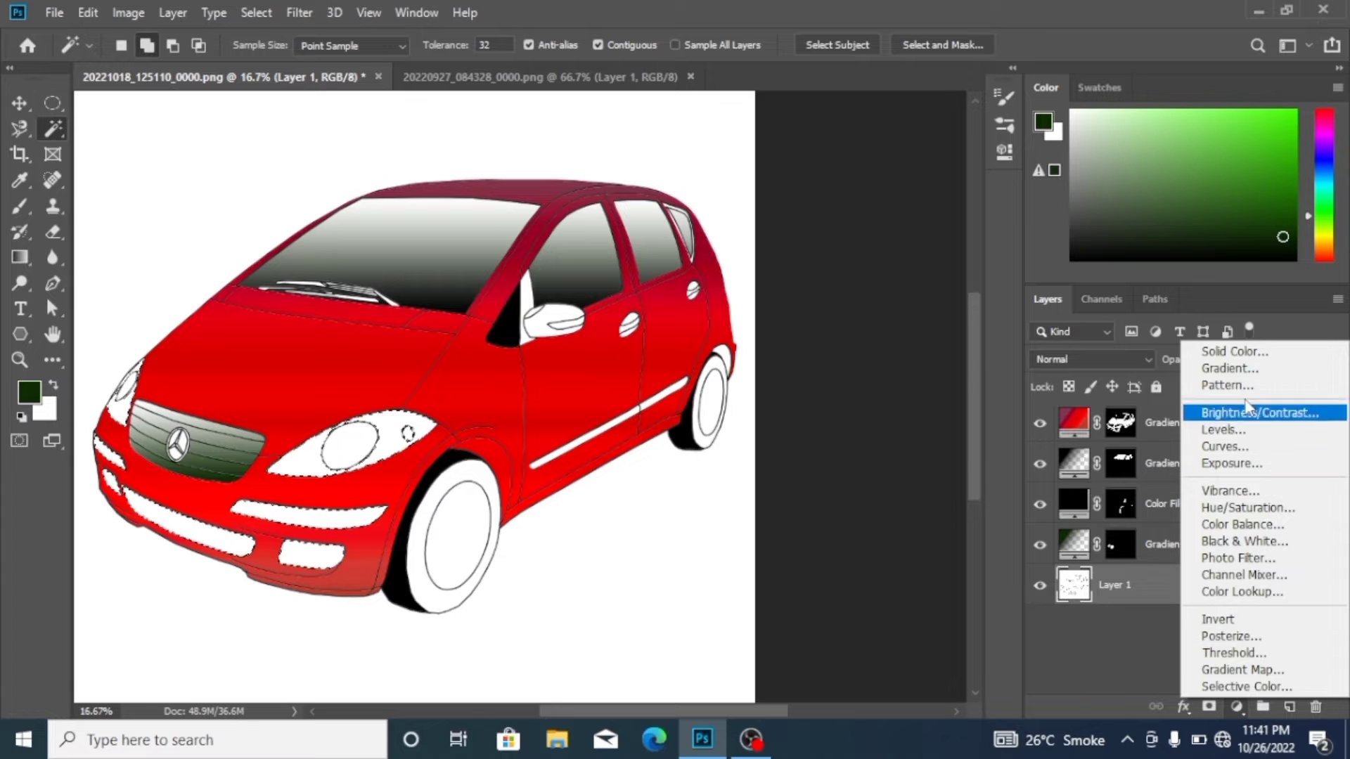
left_click(1230, 368)
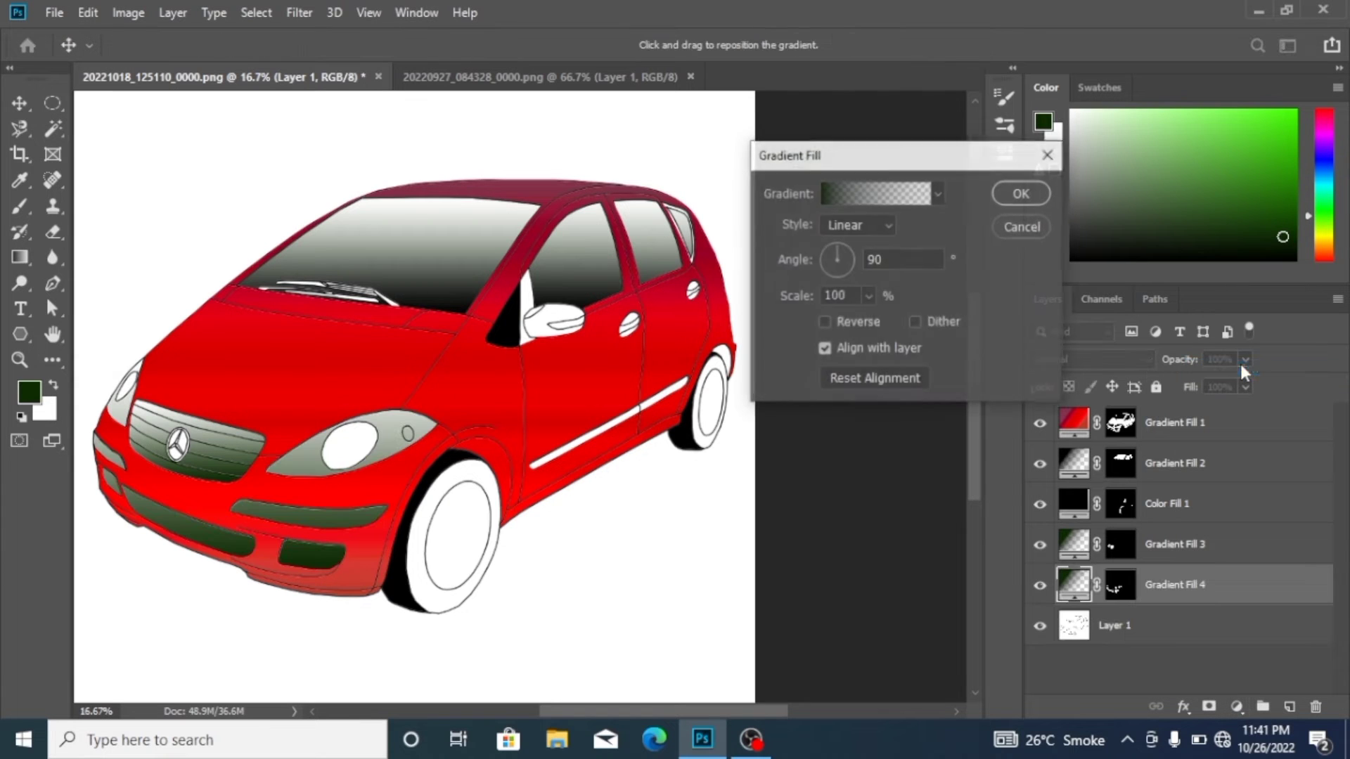
left_click(937, 193)
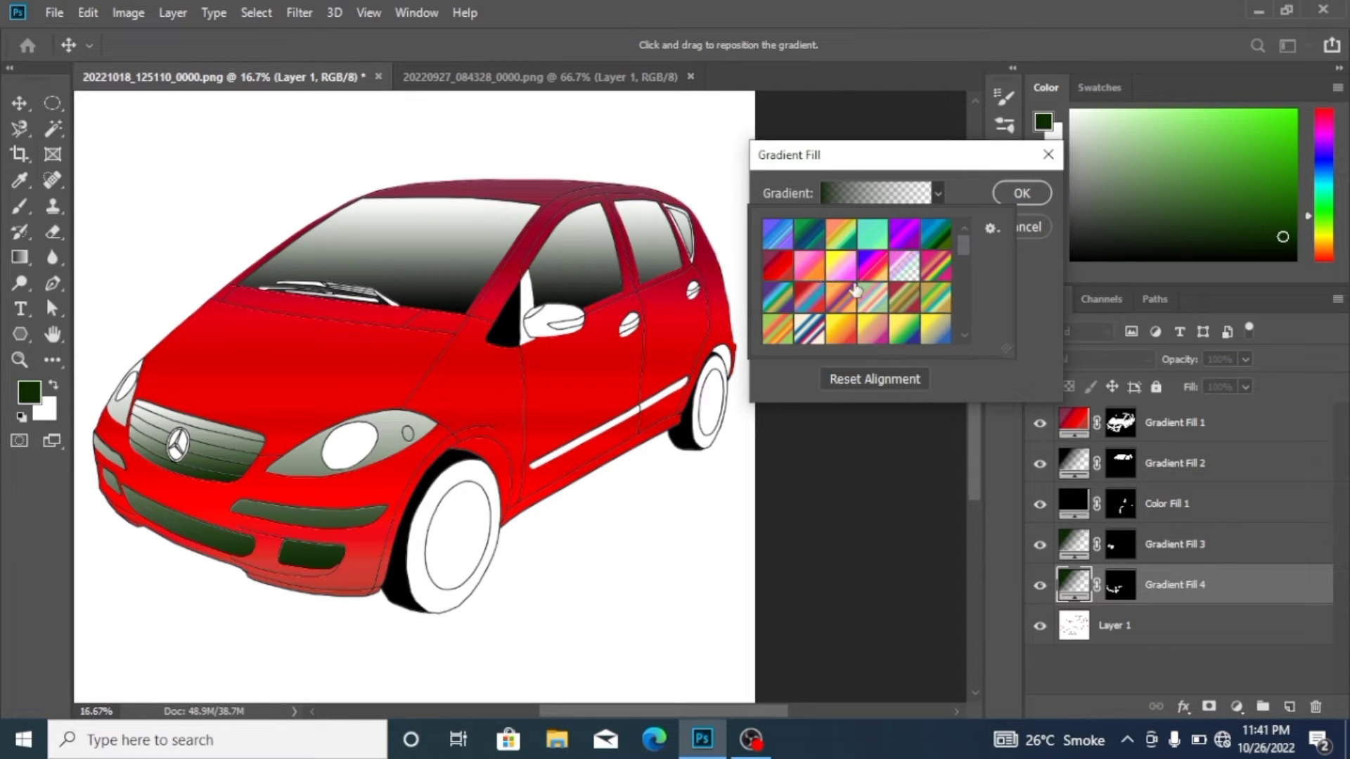
scroll(965, 239, "down", 3)
scroll(963, 245, "down", 2)
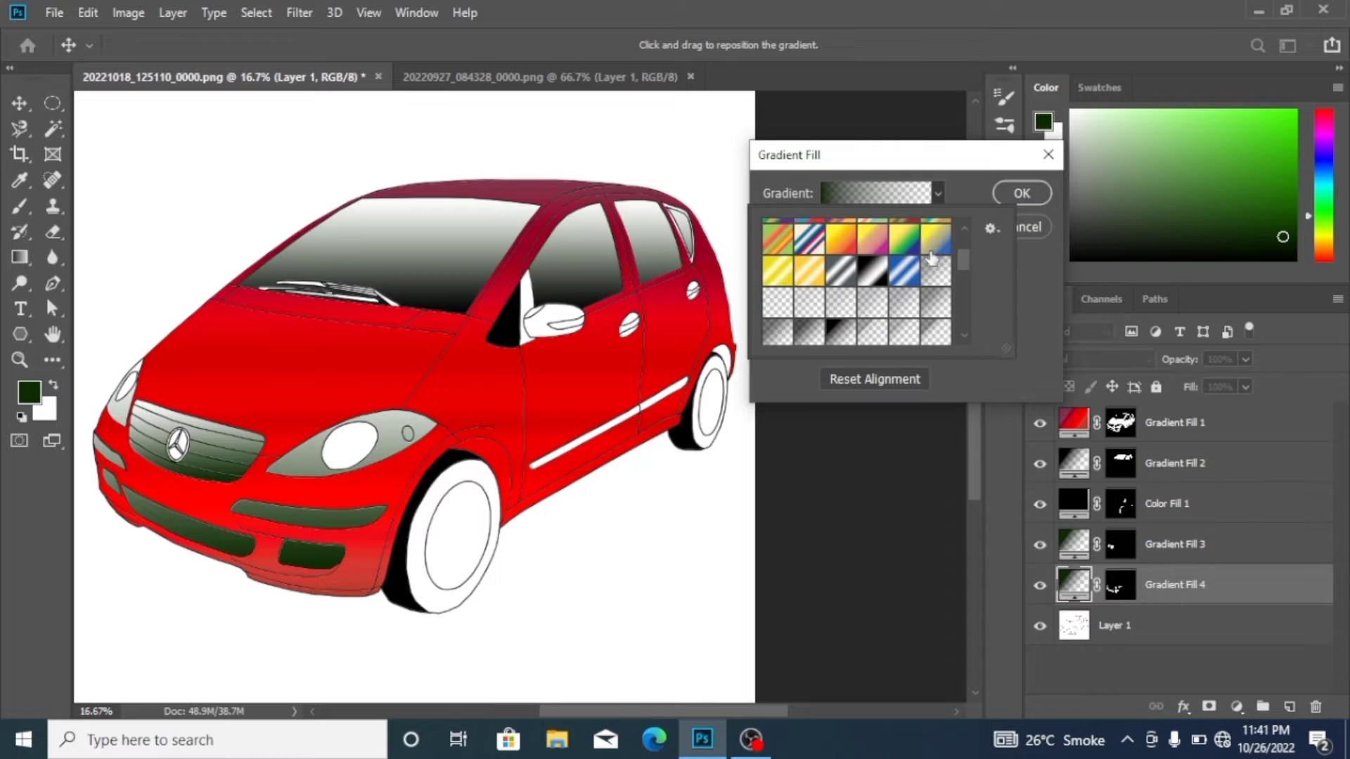
left_click(847, 251)
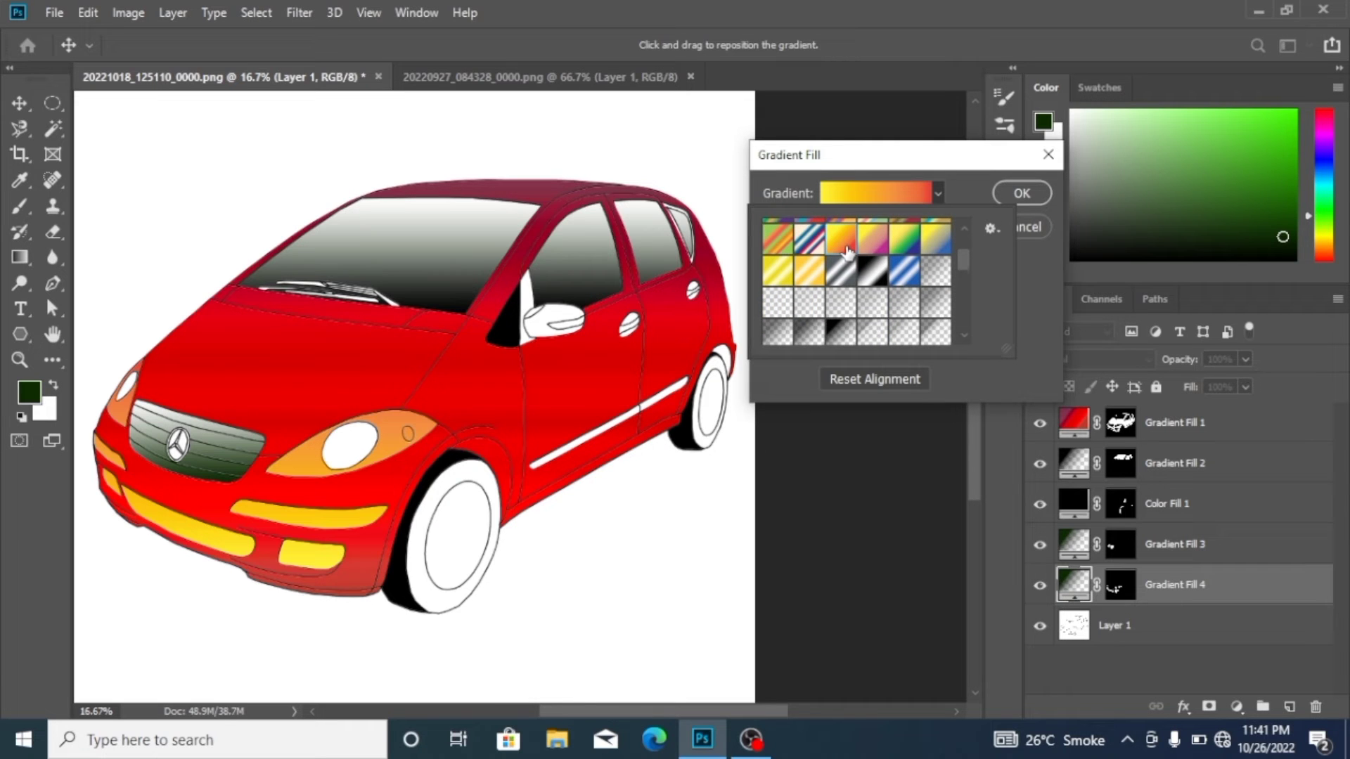
left_click(938, 196)
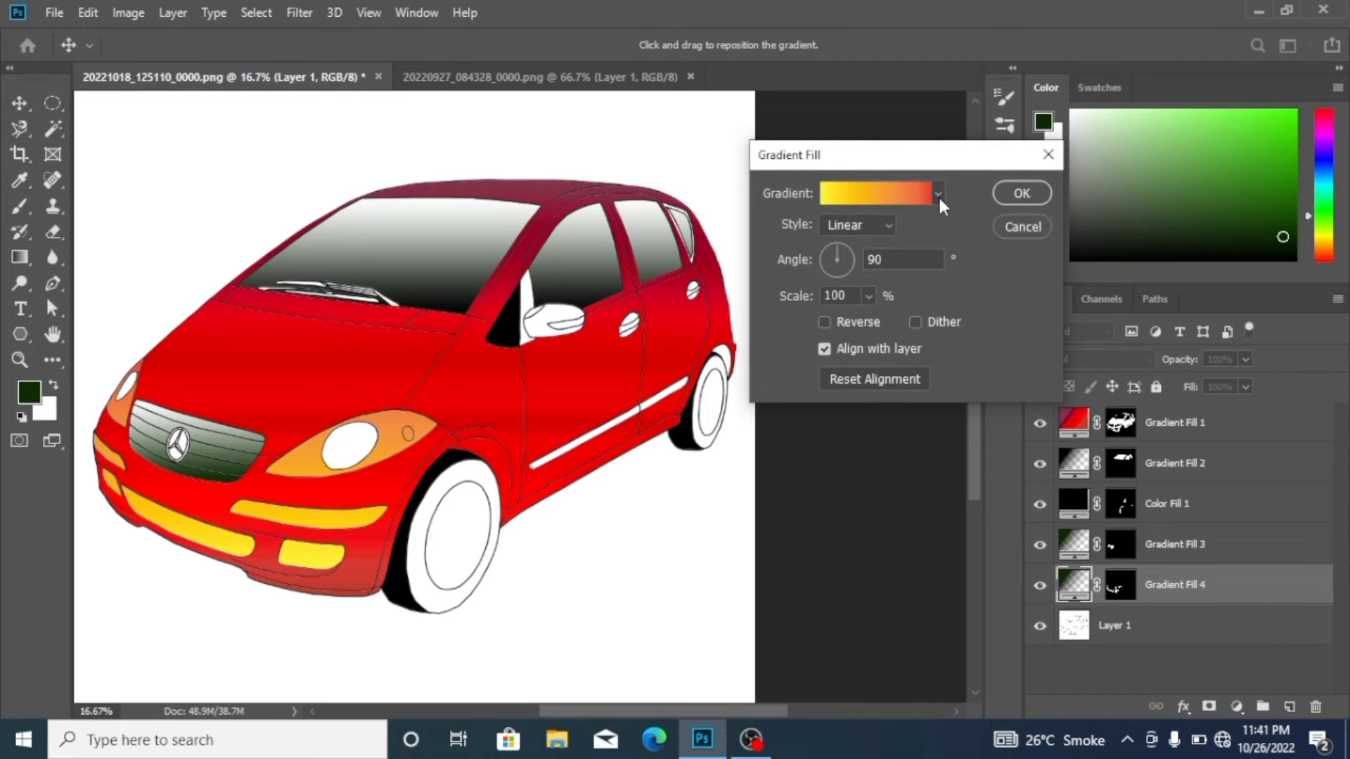
left_click(824, 321)
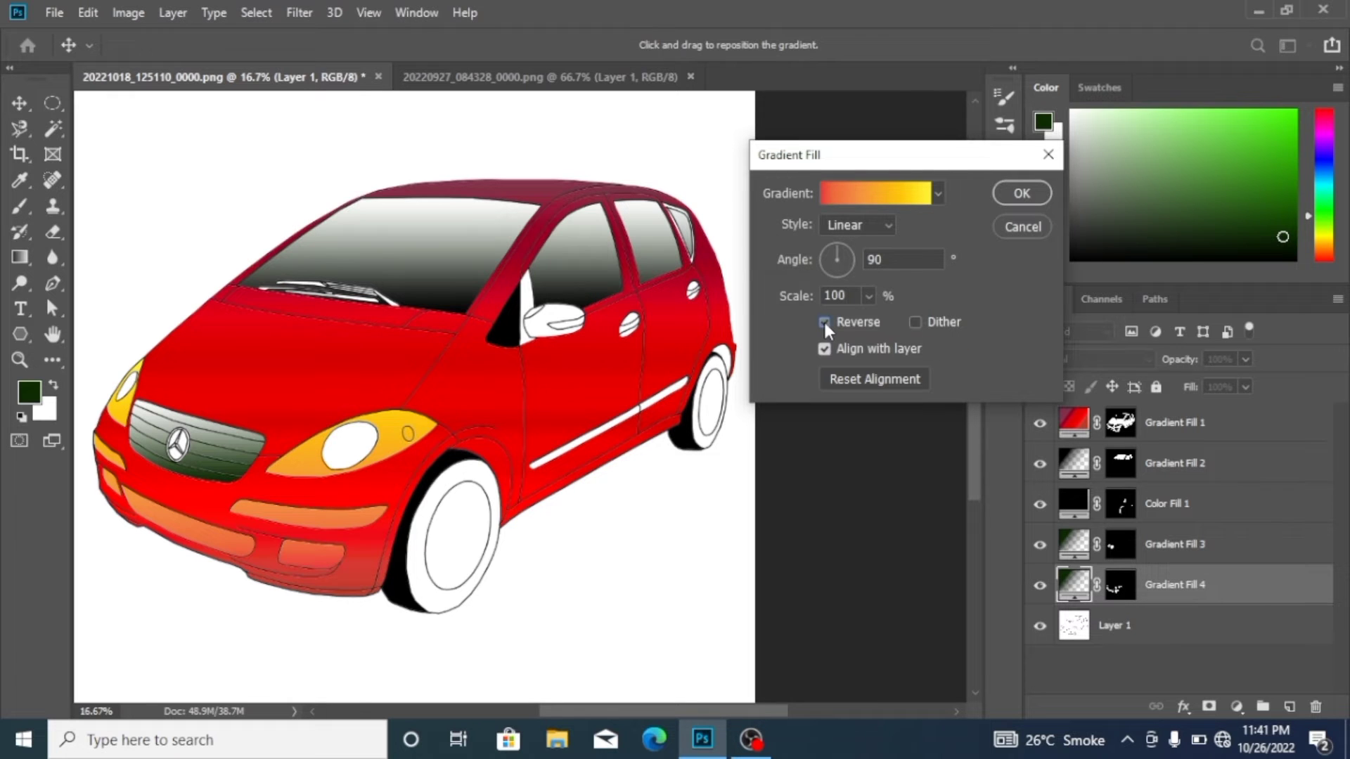
left_click(825, 322)
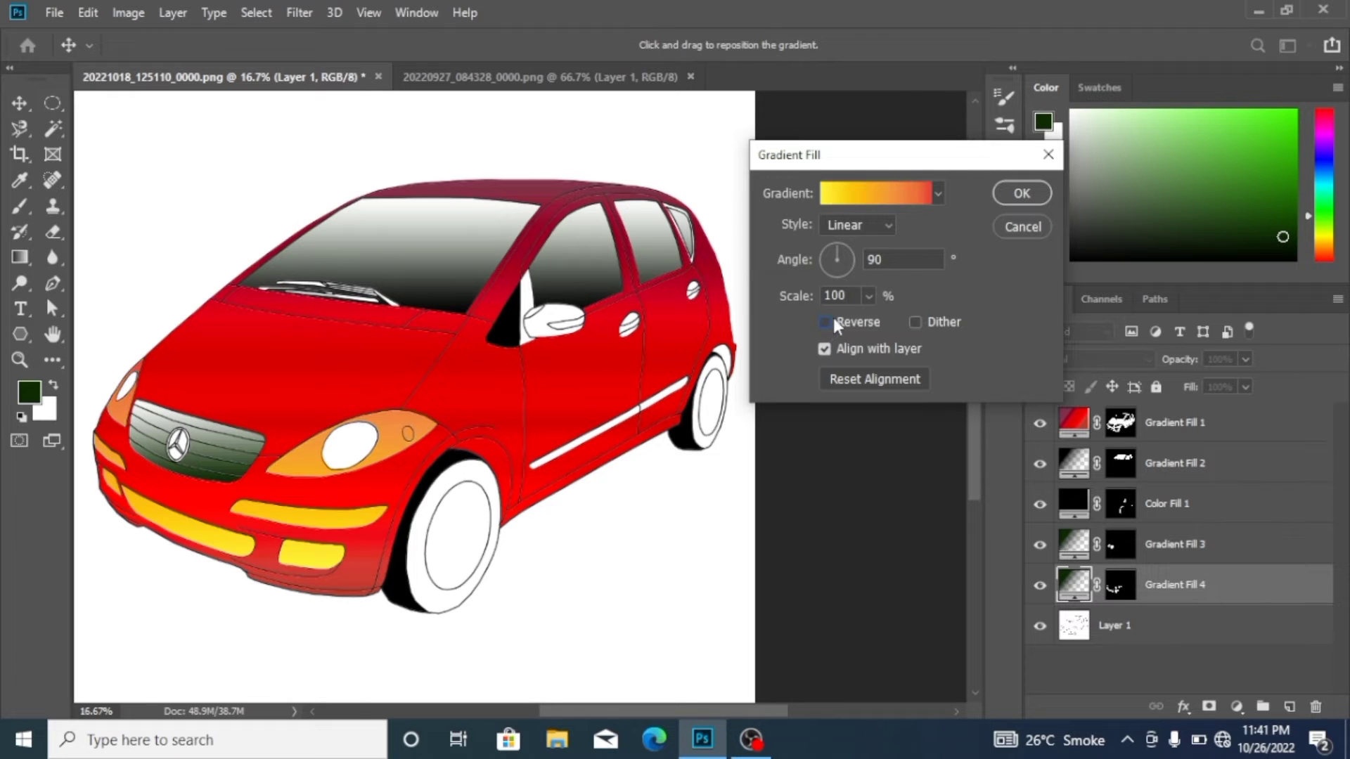
left_click(1013, 200)
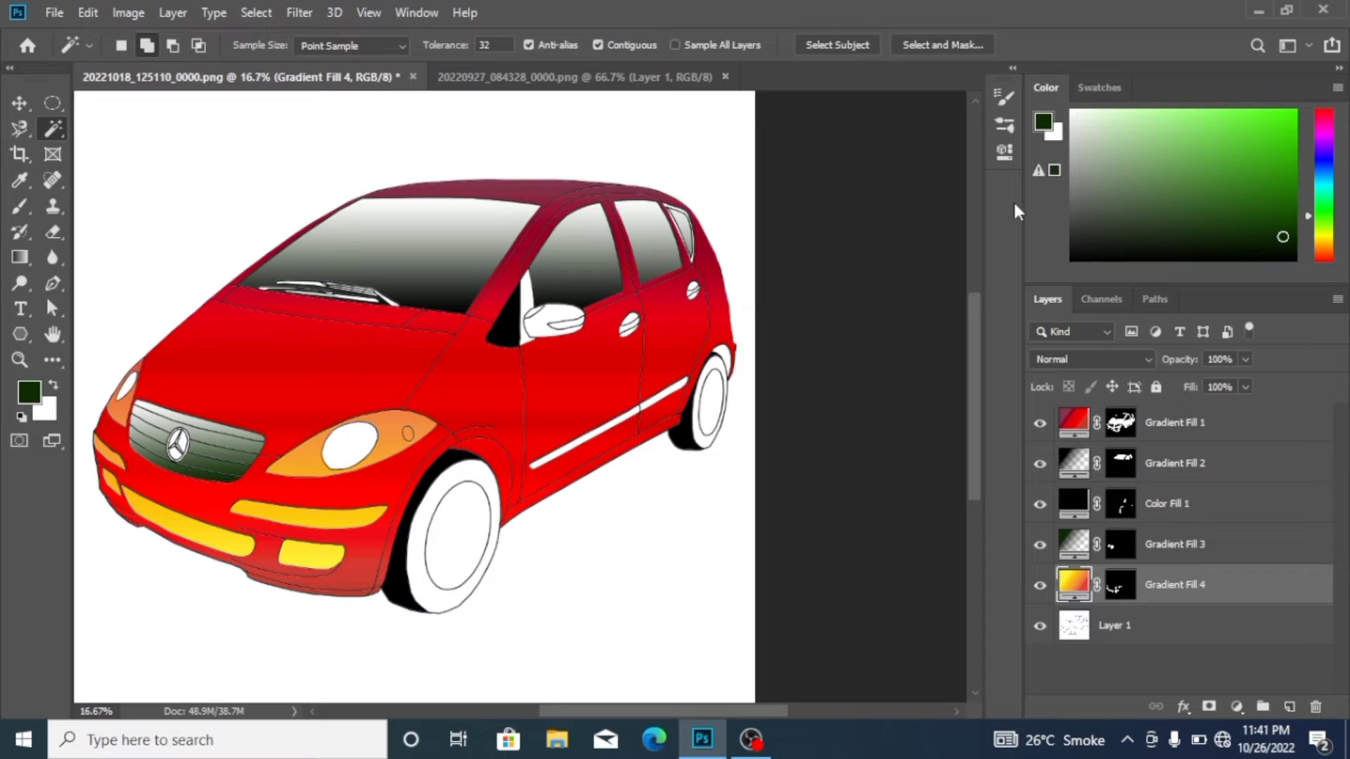
On Layer 1, Magic Wand the side trim, rear wheel and front door handle, then zoom in twice.
left_click(1168, 625)
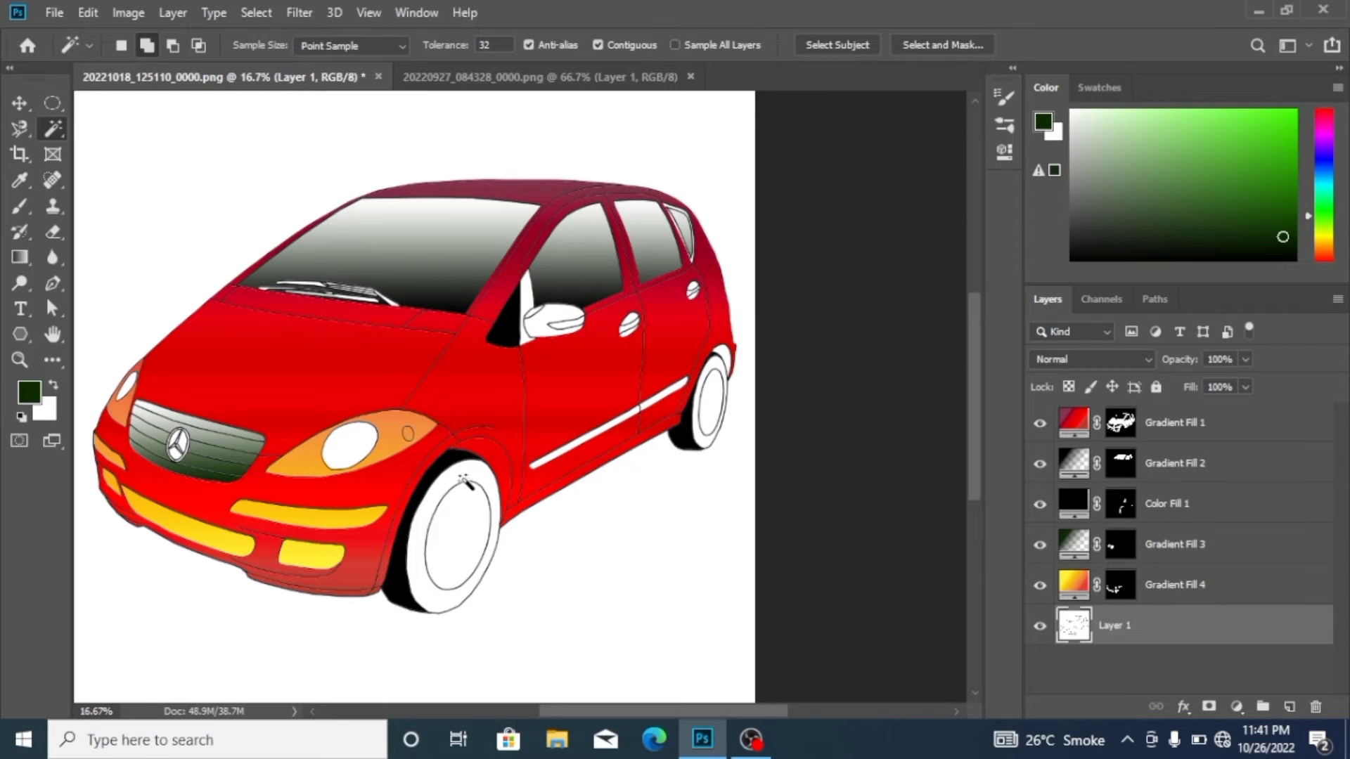
left_click(536, 465, "shift")
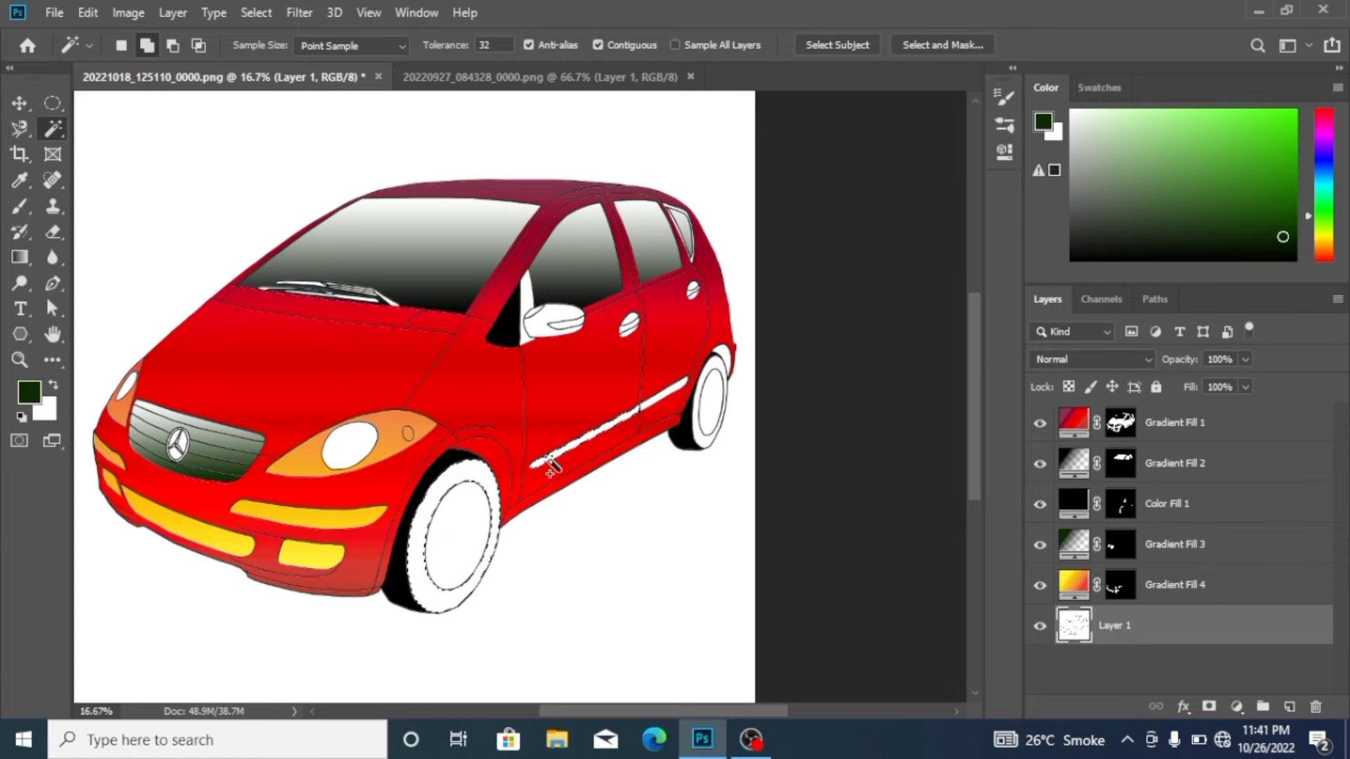
left_click(716, 379, "shift")
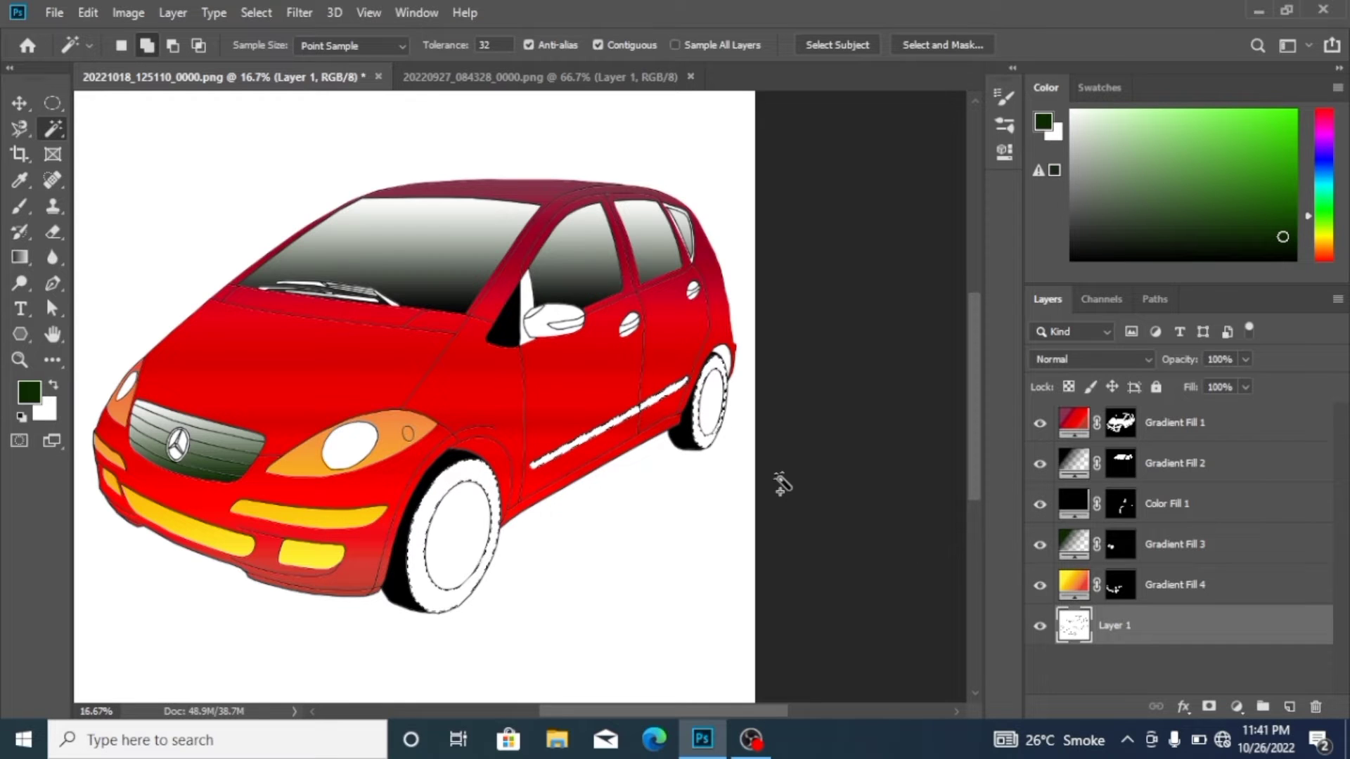
left_click(628, 328, "shift")
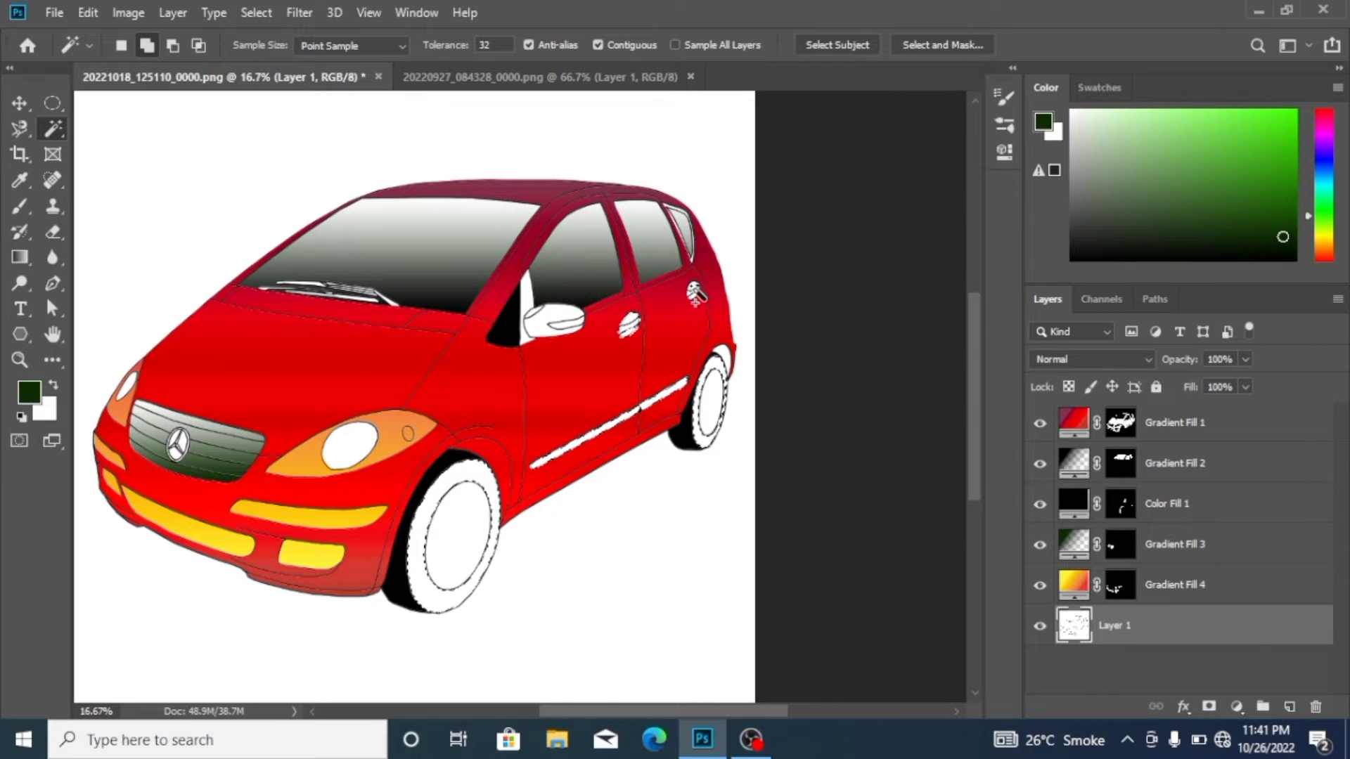
key("ctrl+plus")
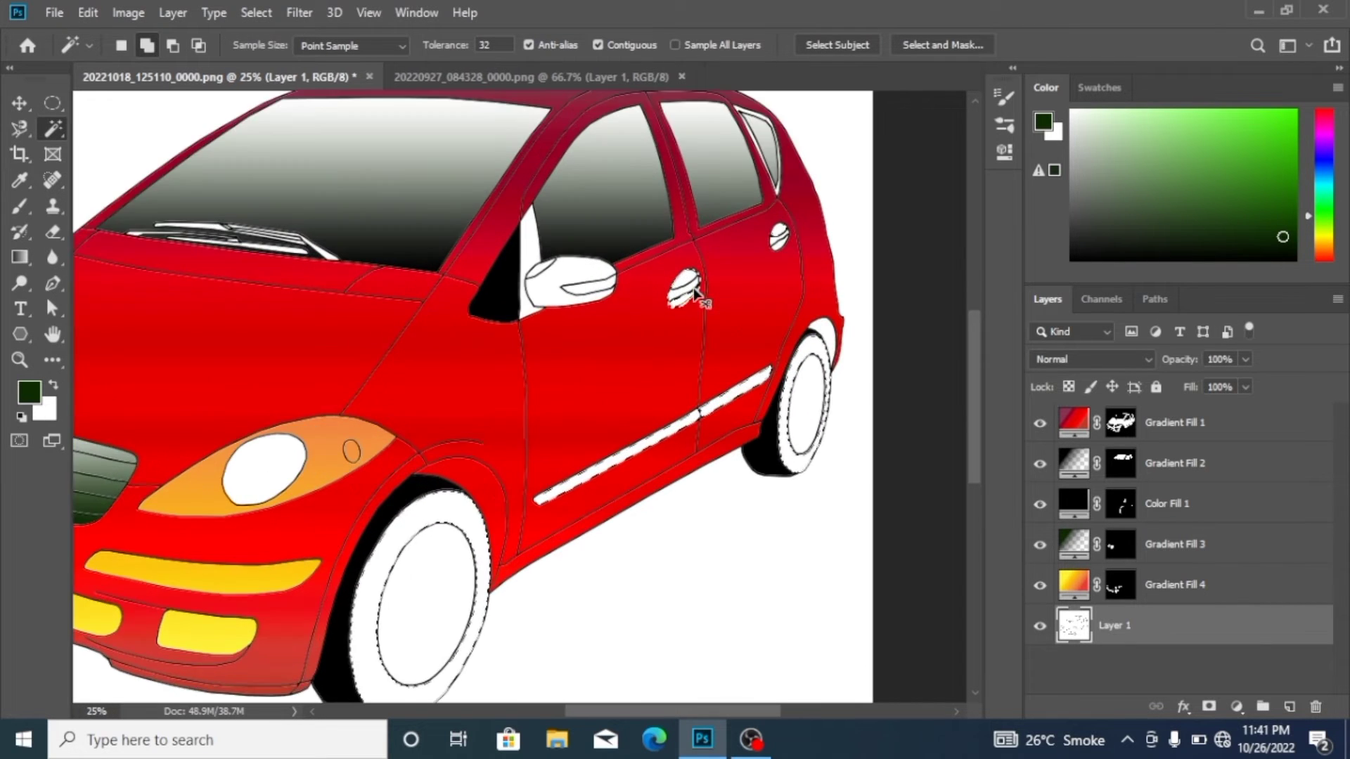
key("ctrl+plus")
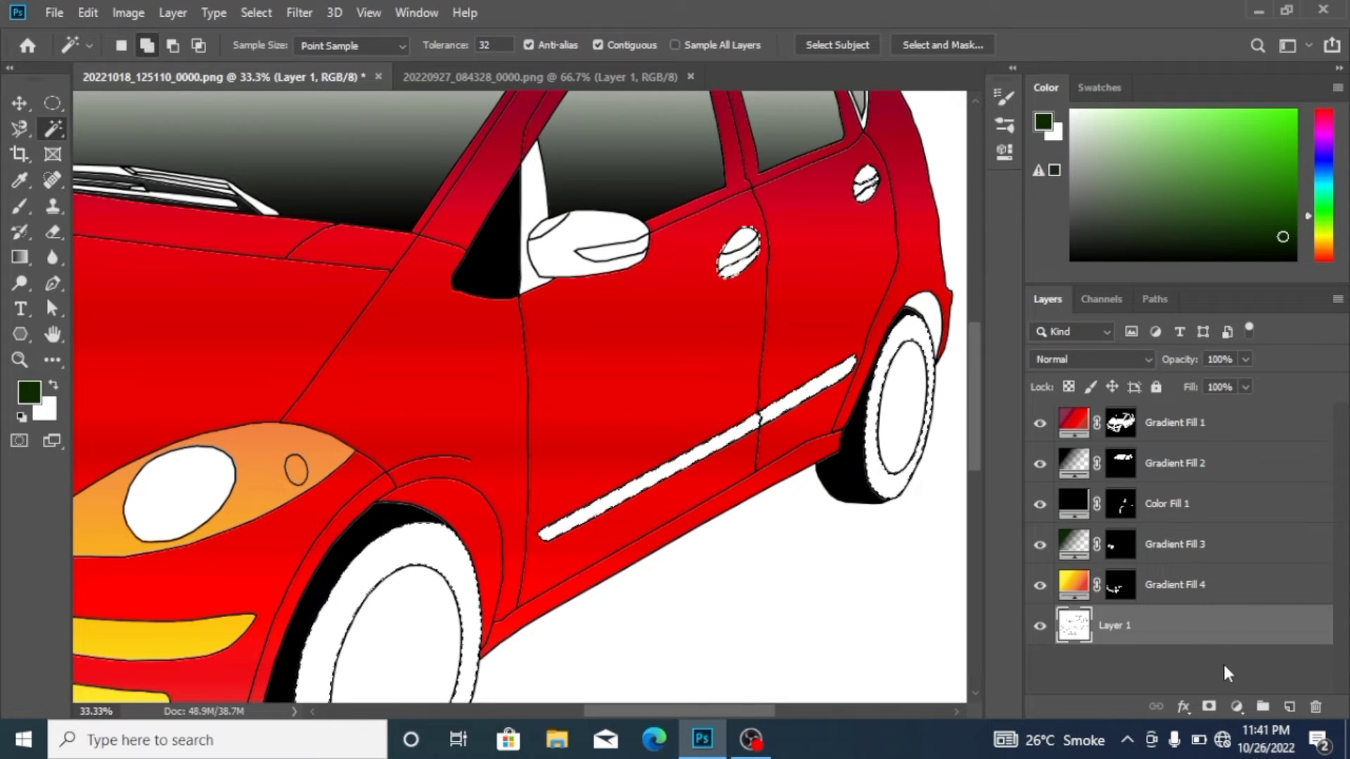
Add a grey #989a98 Color Fill layer over the selected trim, rims and handles.
left_click(1236, 706)
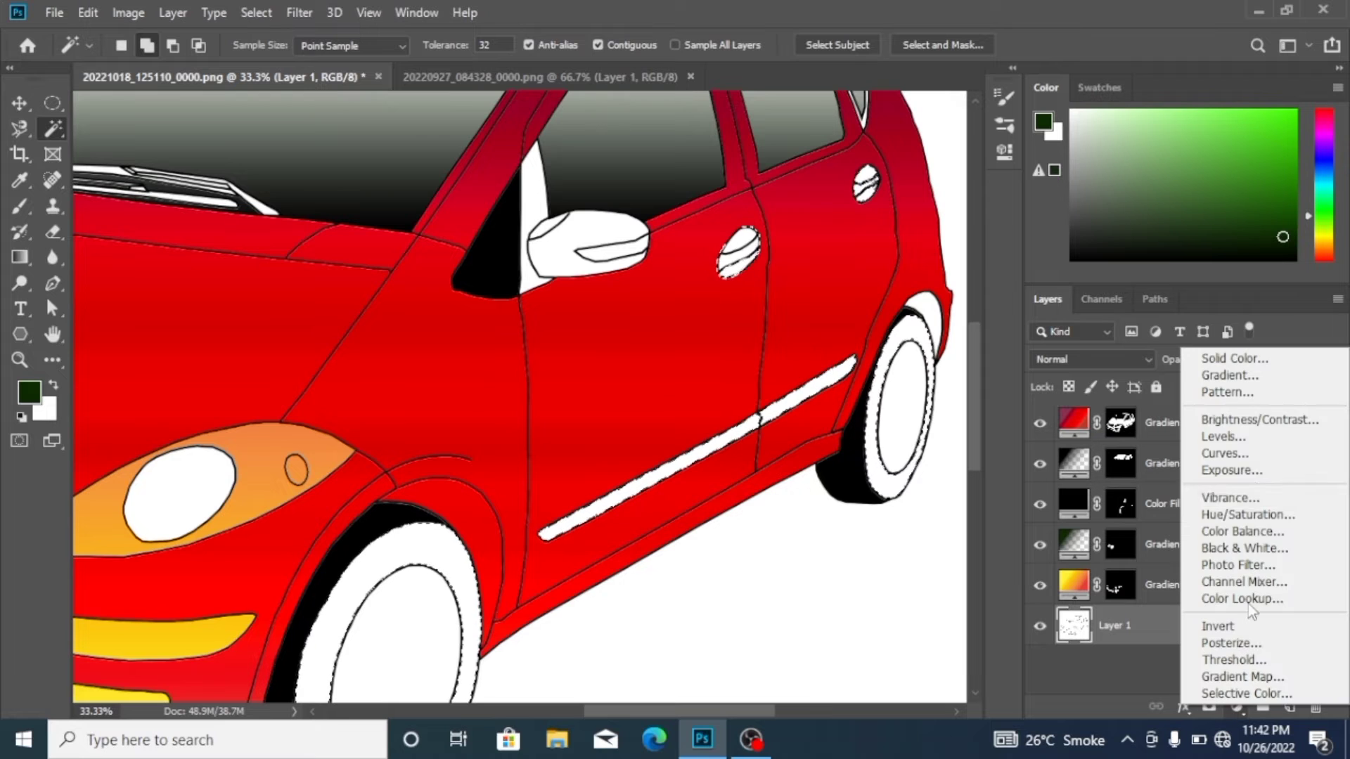
left_click(1256, 360)
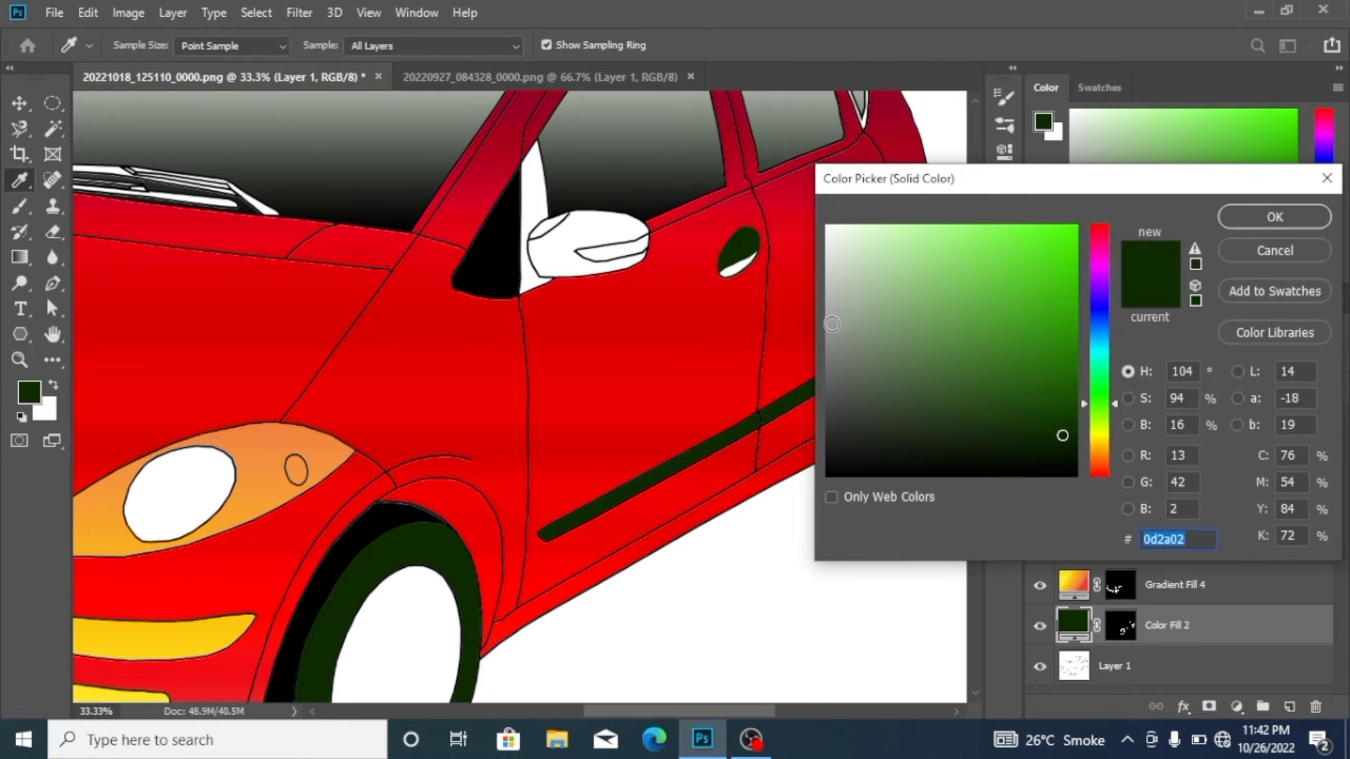
left_click(832, 324)
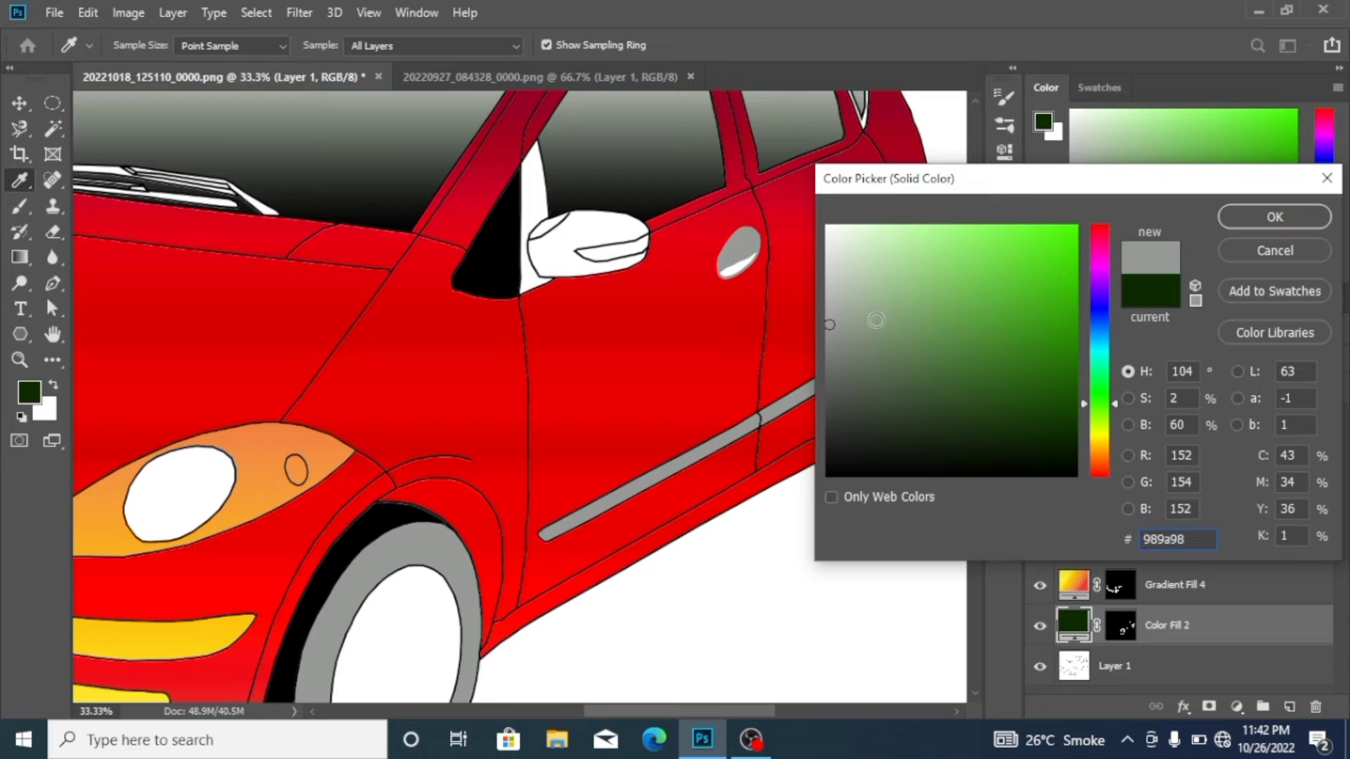
left_click(1243, 220)
Paint the door handle's white patch on the Color Fill 2 mask, then reselect Layer 1.
key("w")
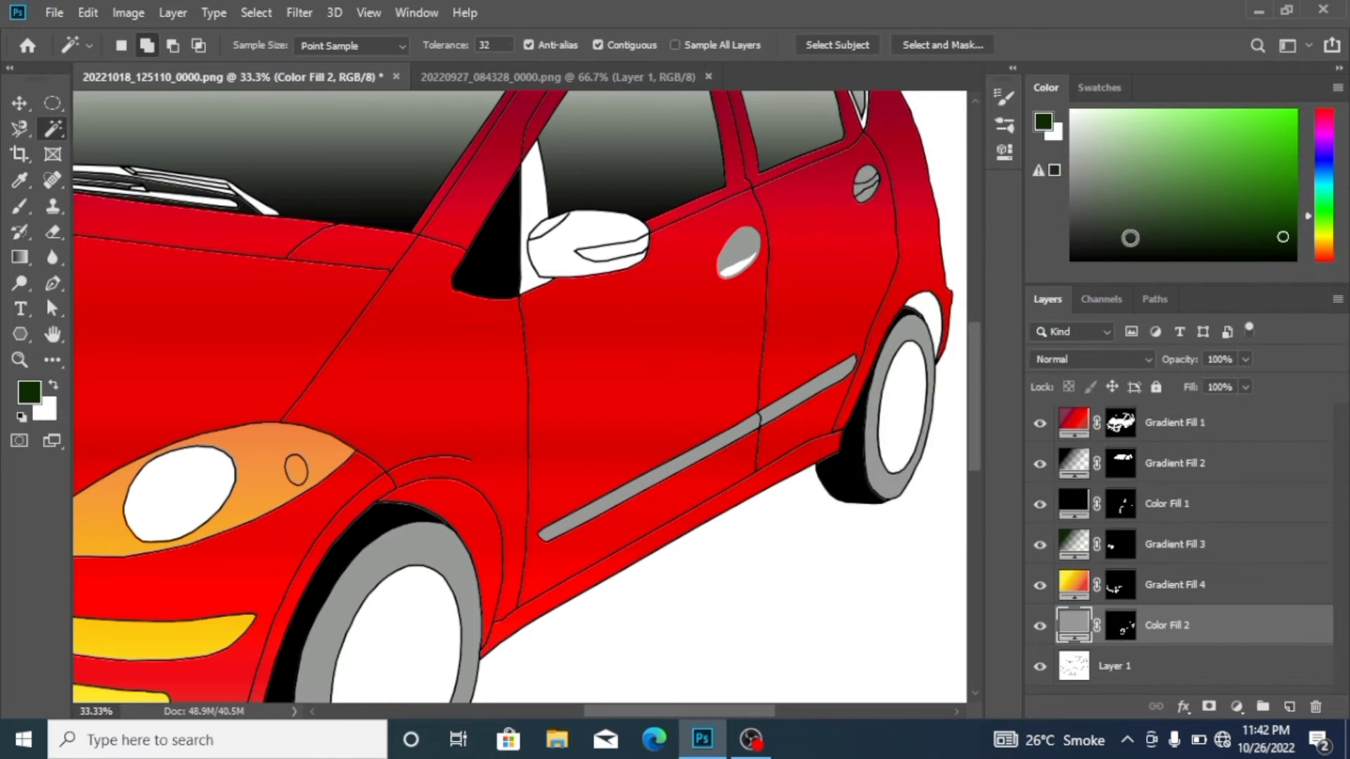
left_click(1121, 661)
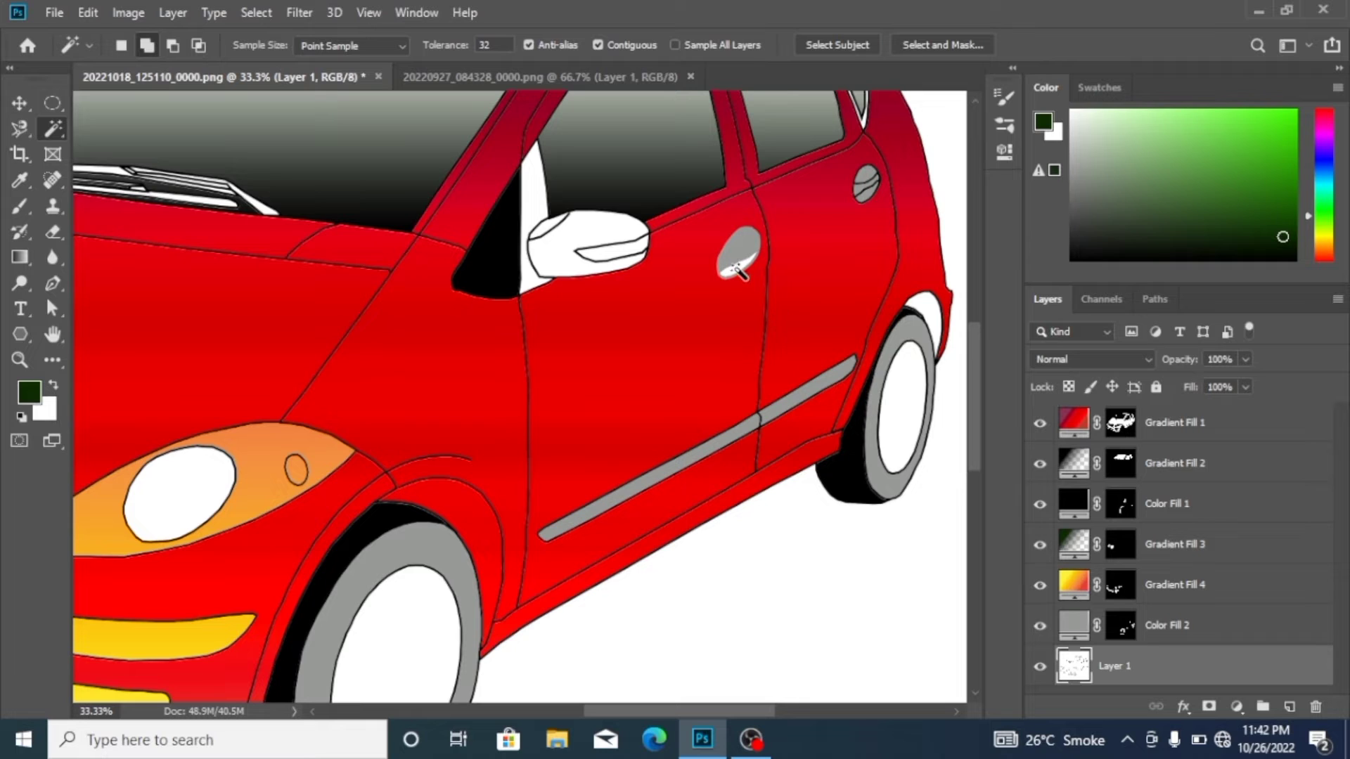
left_click(1120, 626)
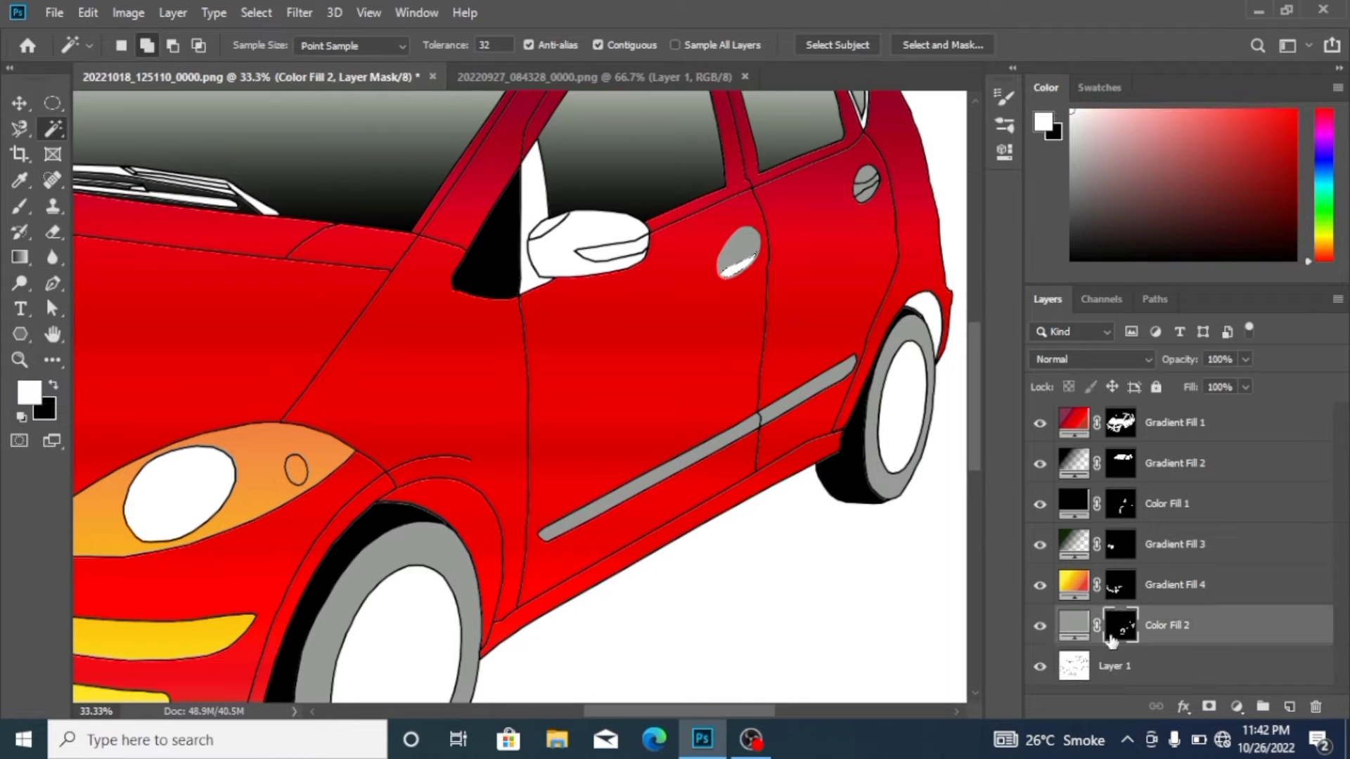
left_click(19, 206)
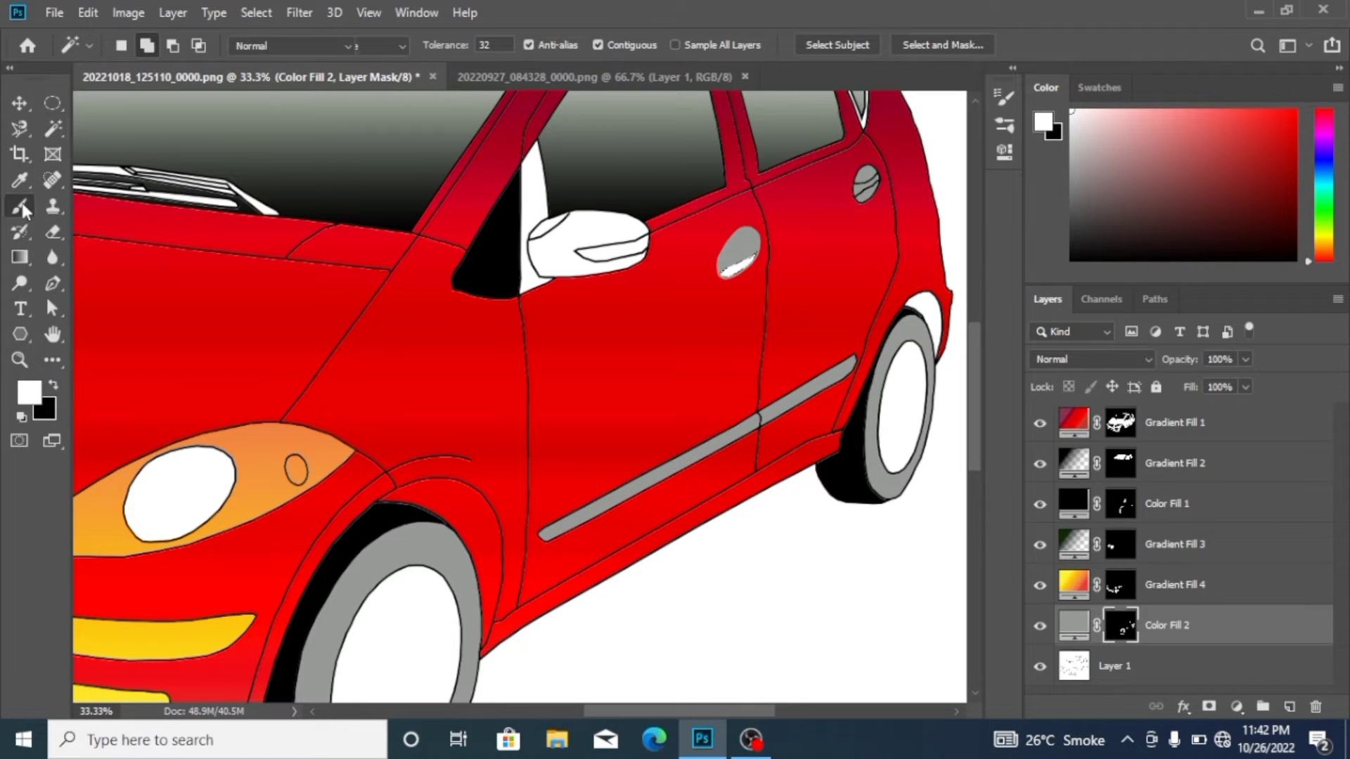
left_click_drag(717, 271, 734, 265)
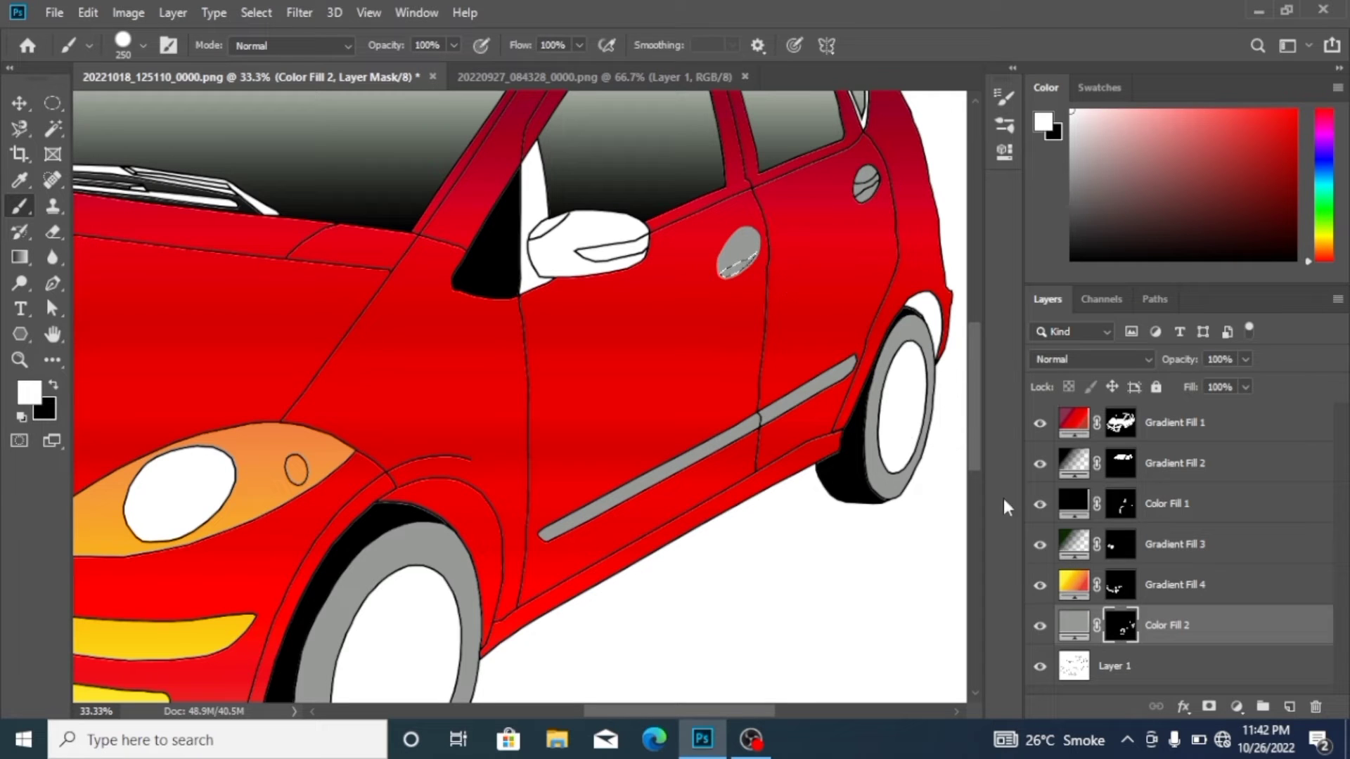
left_click(1117, 662)
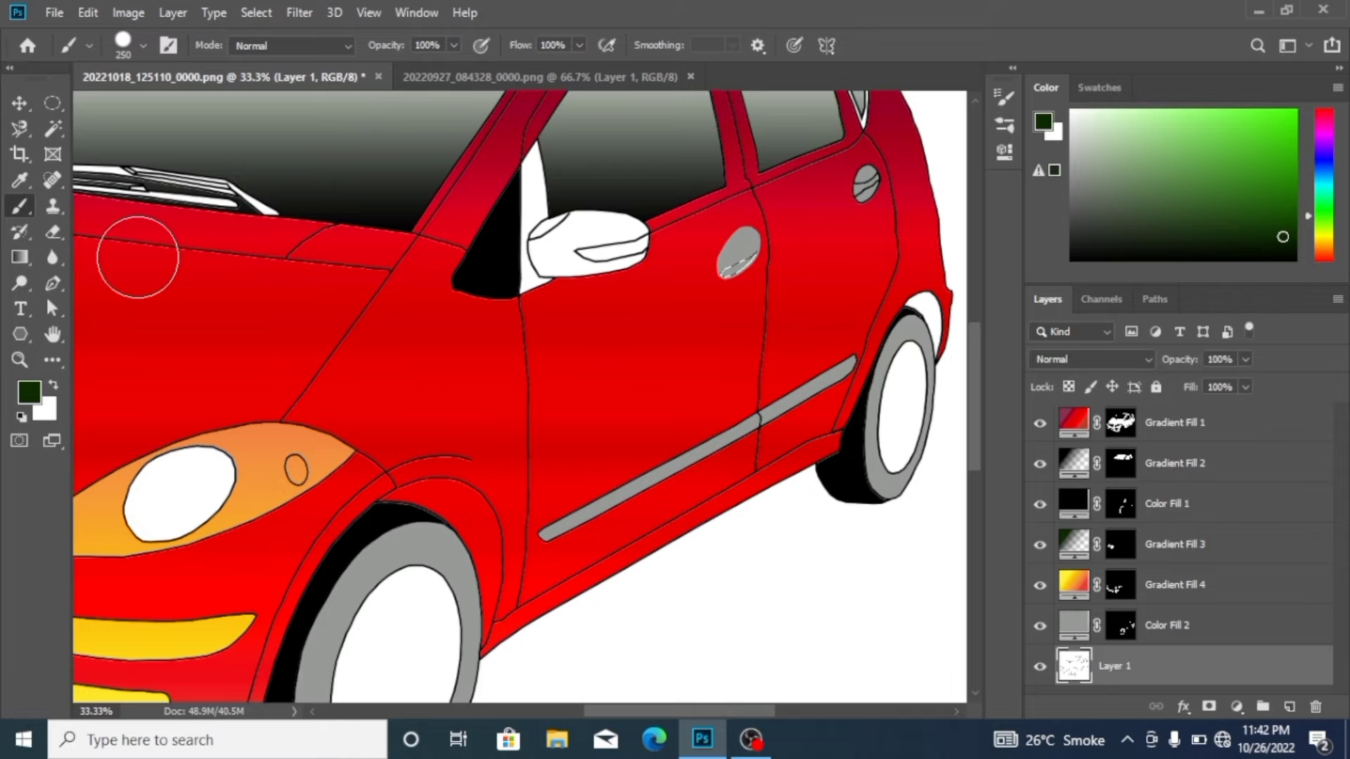
Magic Wand-select the white side mirror and the white sliver beside it on Layer 1.
left_click(53, 128)
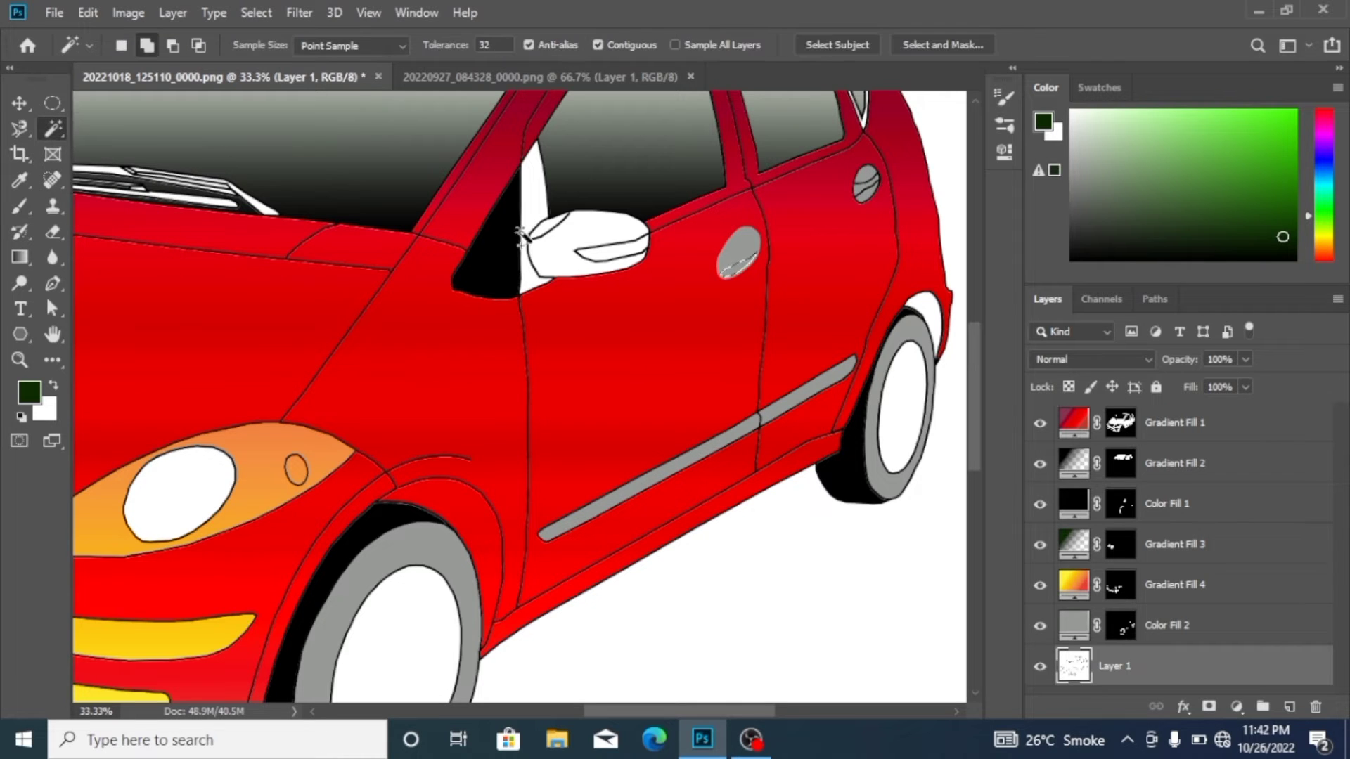
left_click(540, 227)
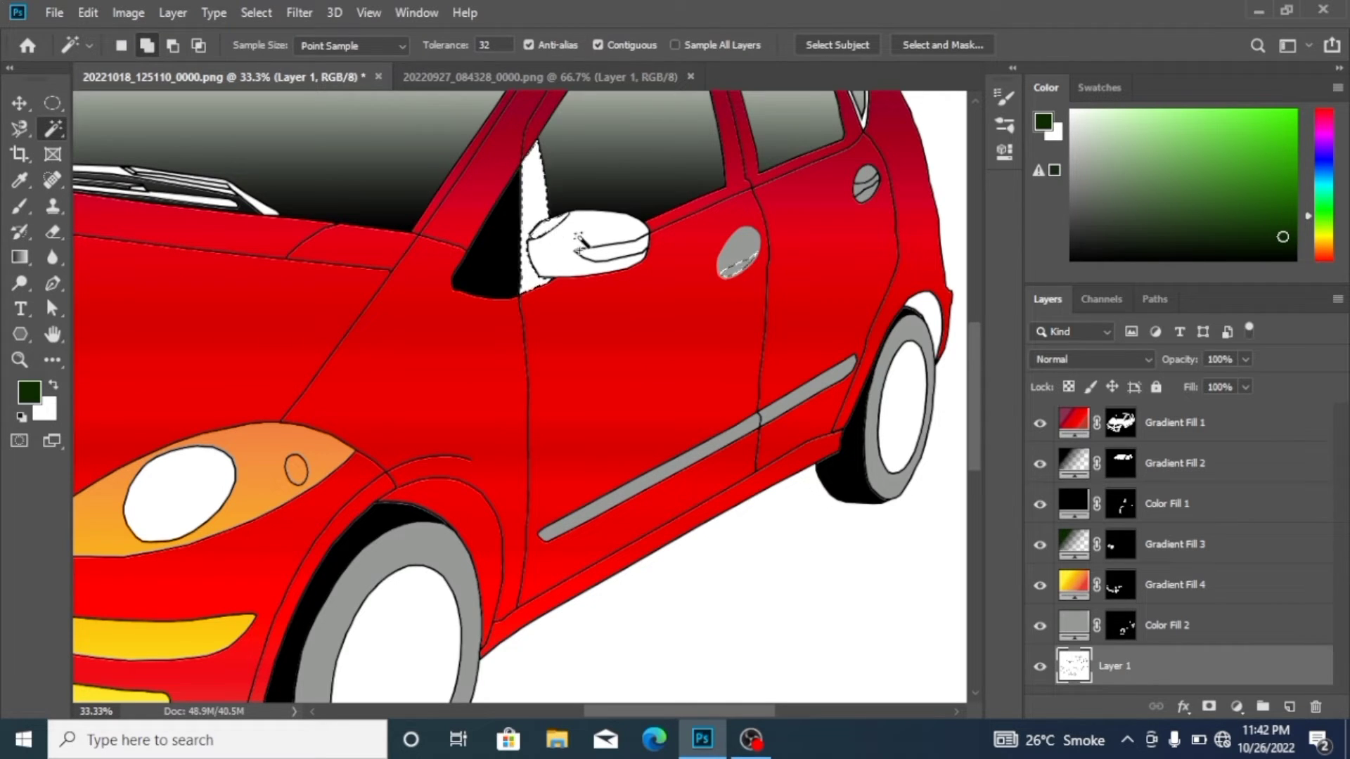
left_click(606, 258)
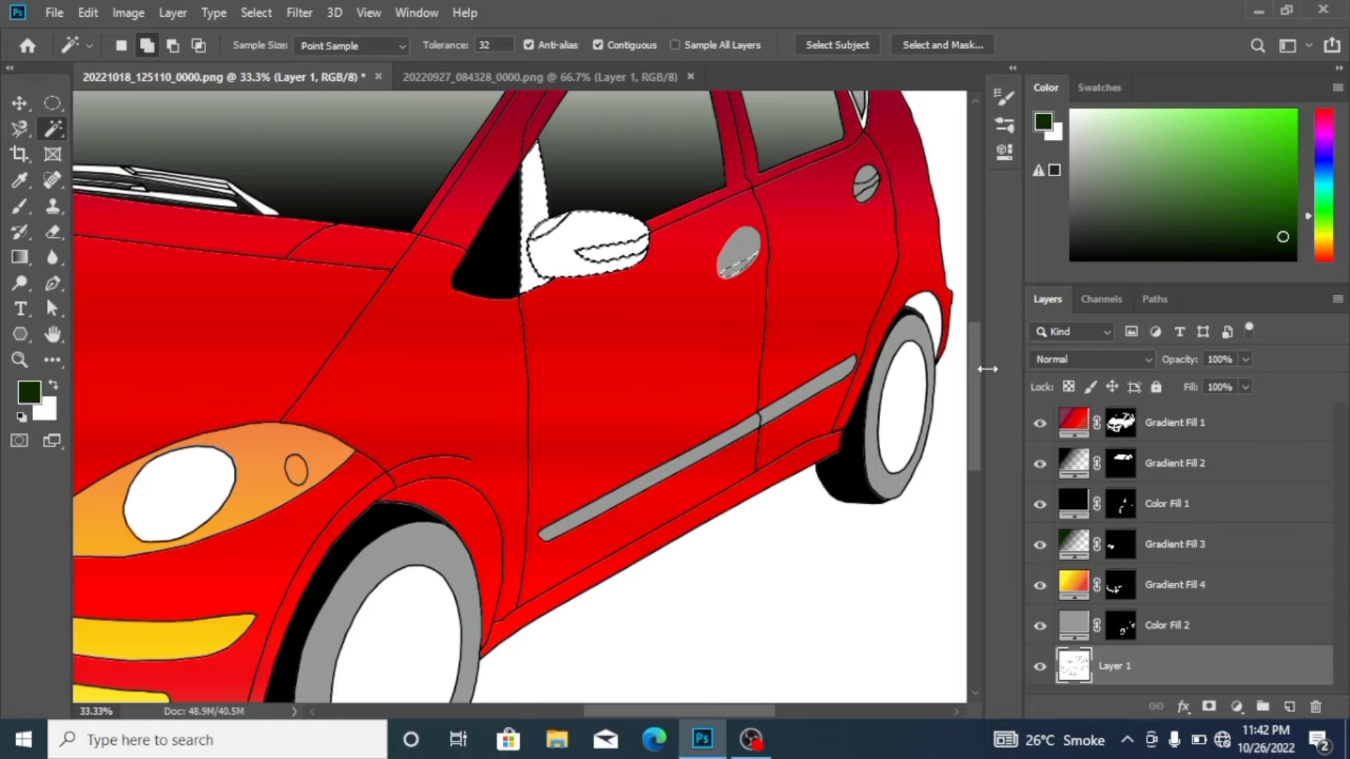
Paint white into Gradient Fill 1's mask over the selection so the mirror turns red.
left_click(1121, 424)
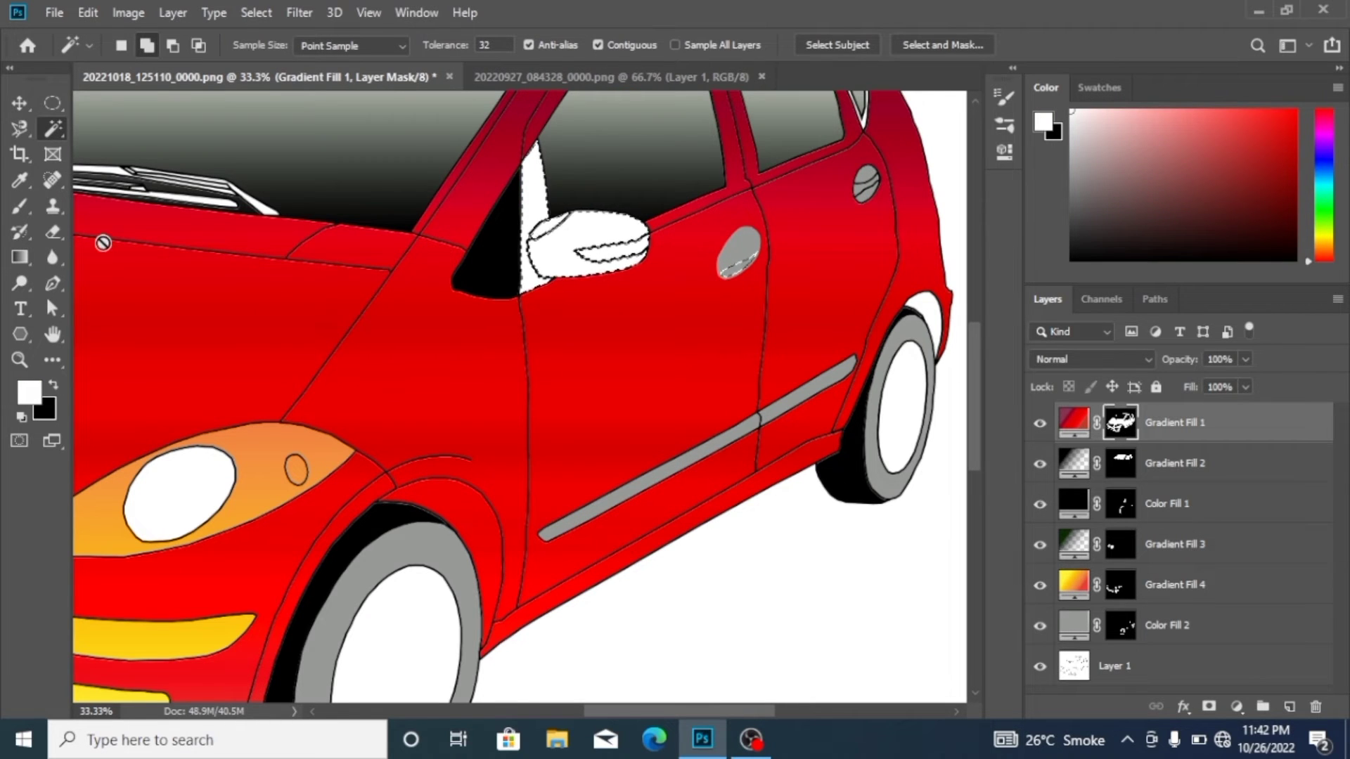
left_click(20, 206)
mouse_move(446, 235)
left_mouse_down()
mouse_move(497, 181)
mouse_move(542, 286)
mouse_move(528, 144)
mouse_move(618, 255)
mouse_move(497, 226)
mouse_move(656, 265)
left_mouse_up()
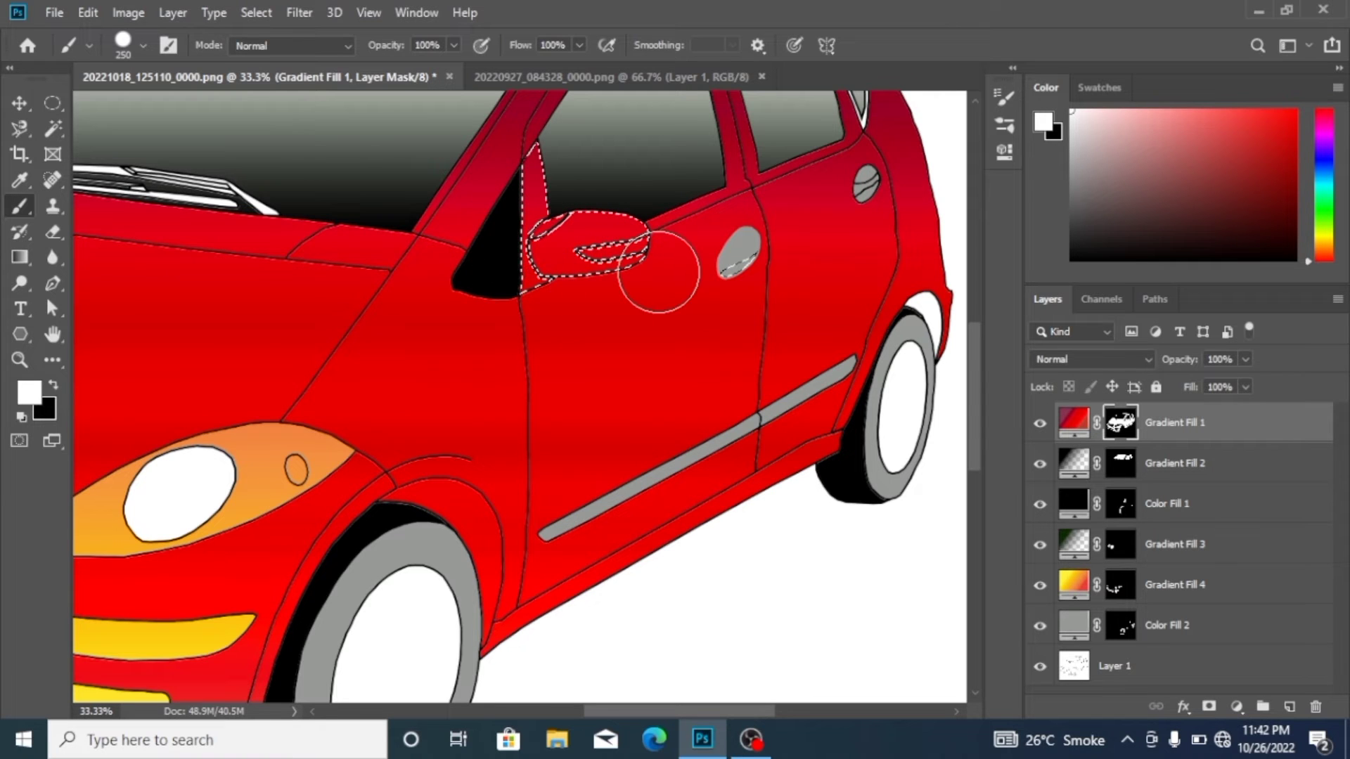
key("ctrl+d")
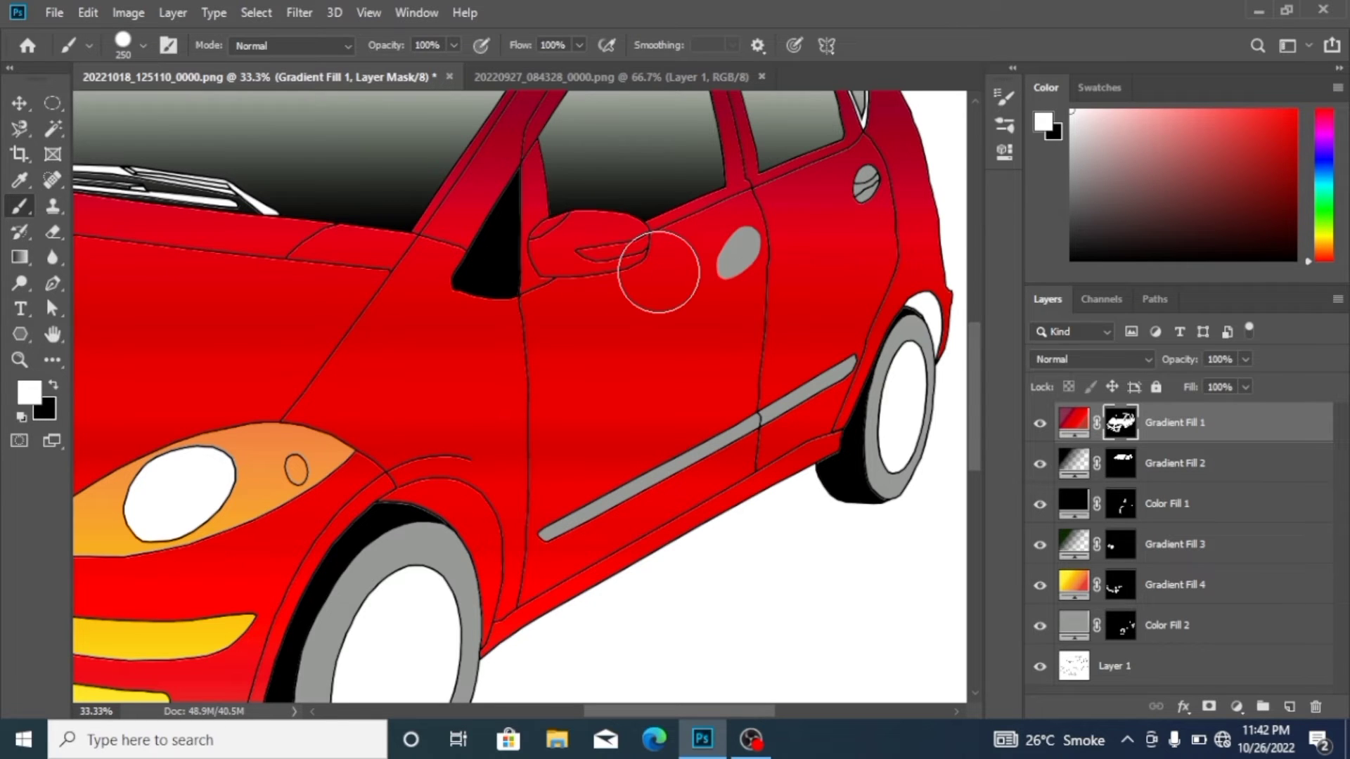
key("ctrl+minus")
key("ctrl+minus")
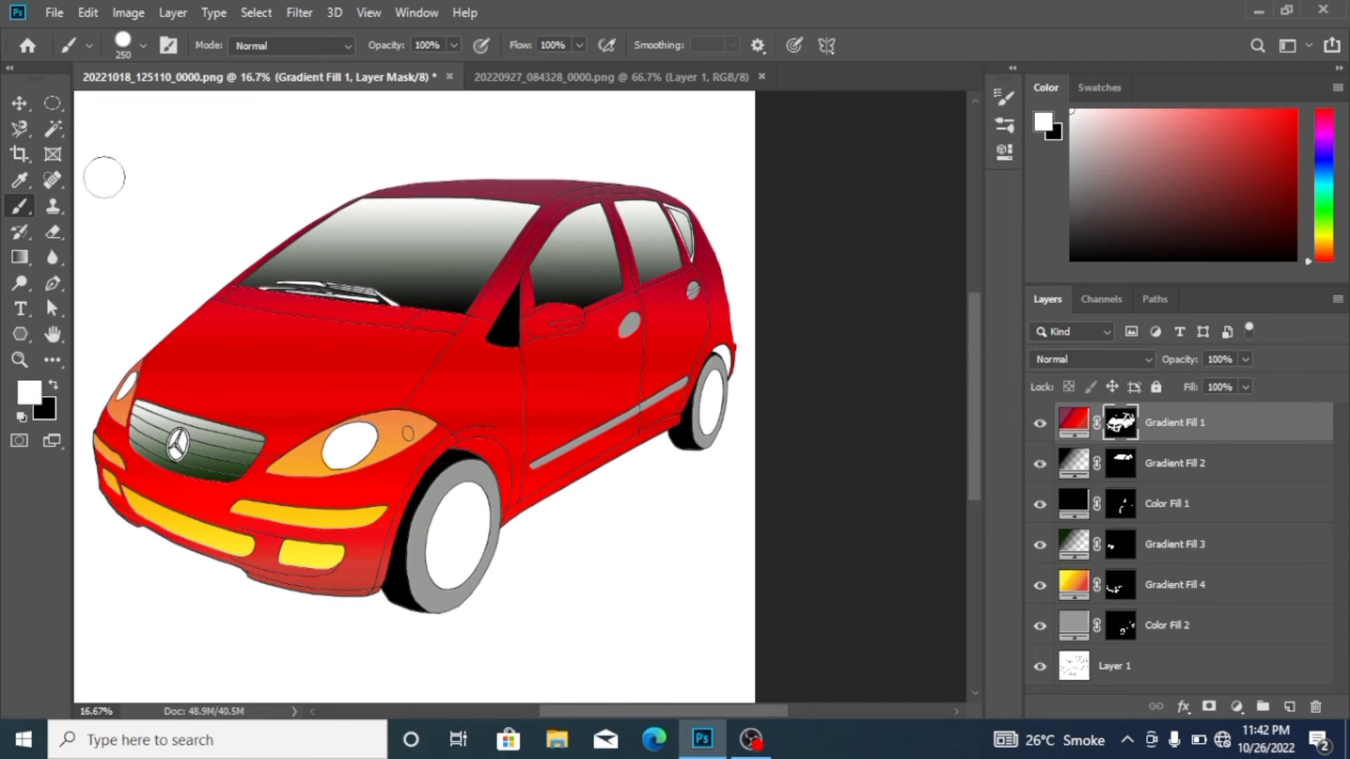
left_click(53, 129)
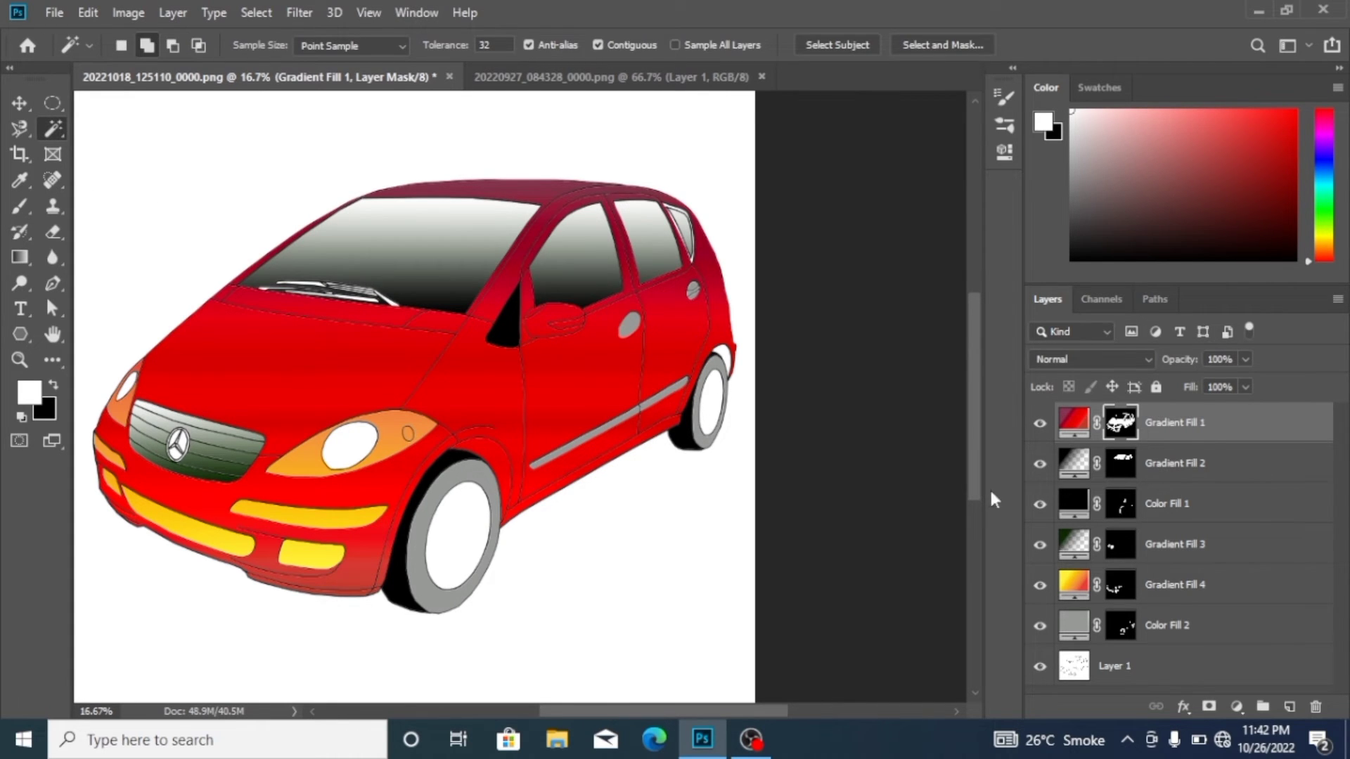
left_click(1139, 678)
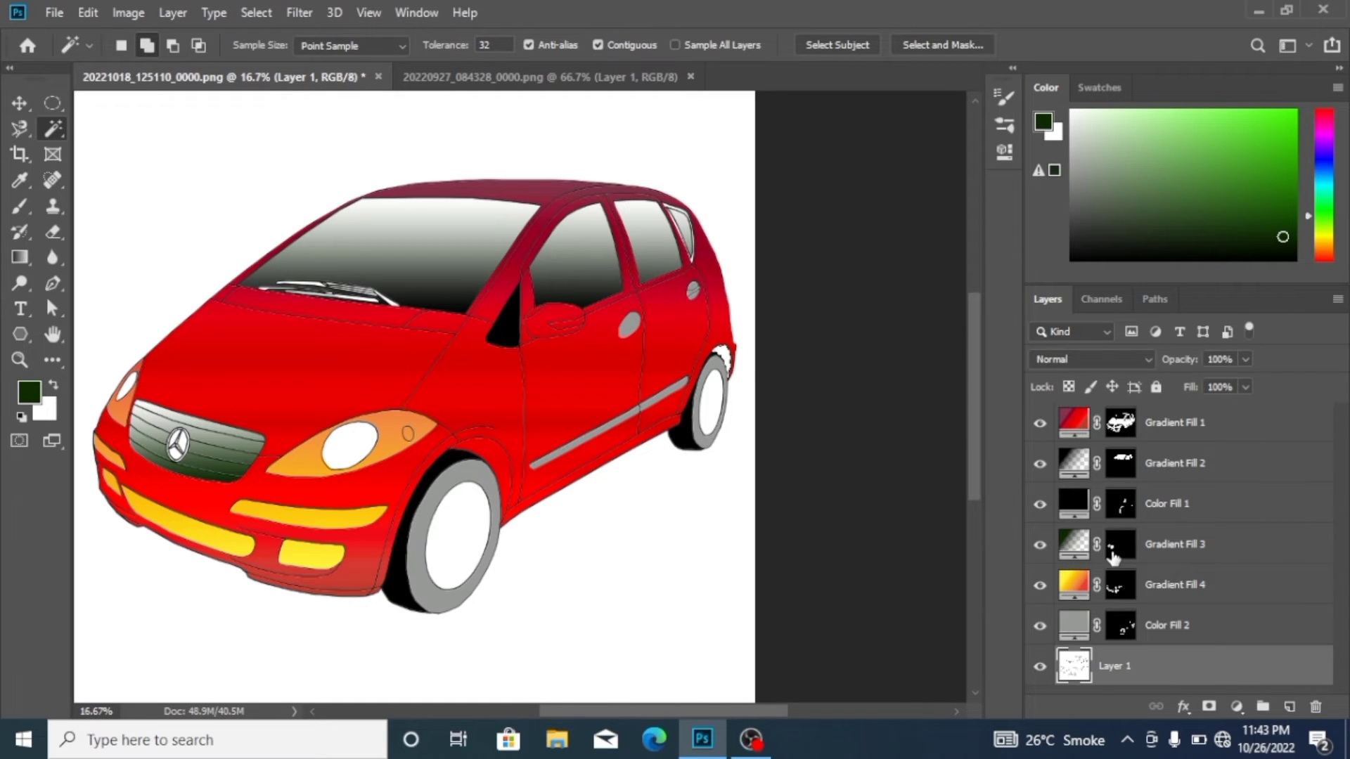
Add a Solid Color fill layer, Color Fill 3, in orange-brown dc7850 for the rear corner patch.
left_click(1236, 707)
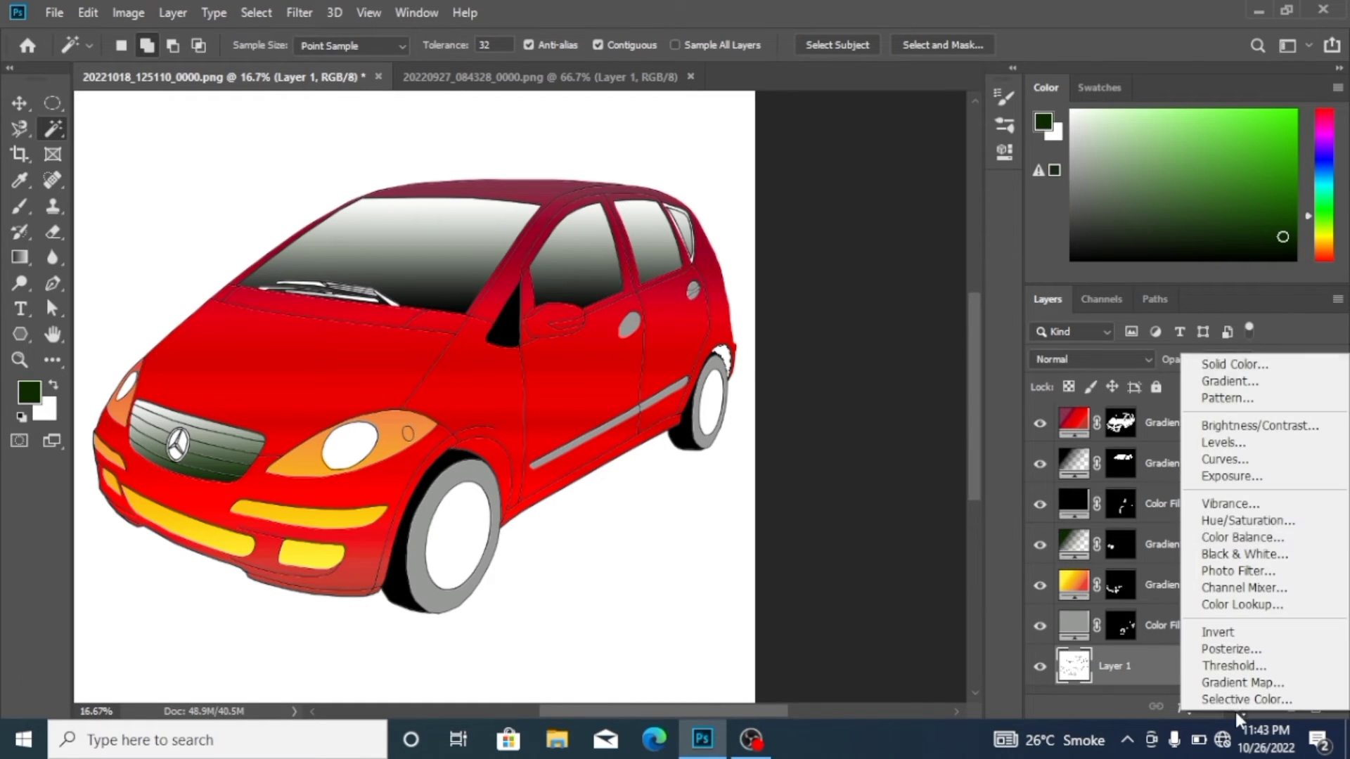
left_click(1234, 364)
left_click_drag(1089, 416, 1094, 470)
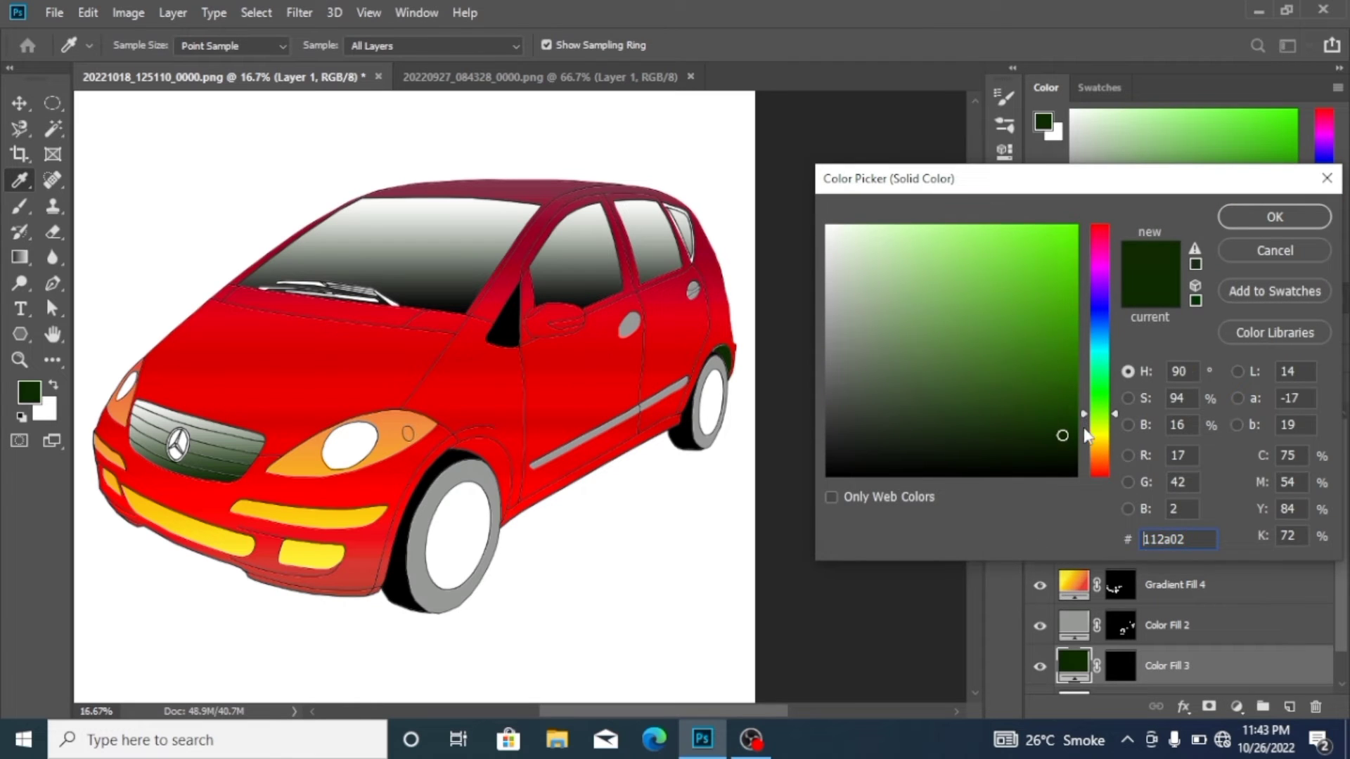
left_click_drag(1068, 407, 985, 255)
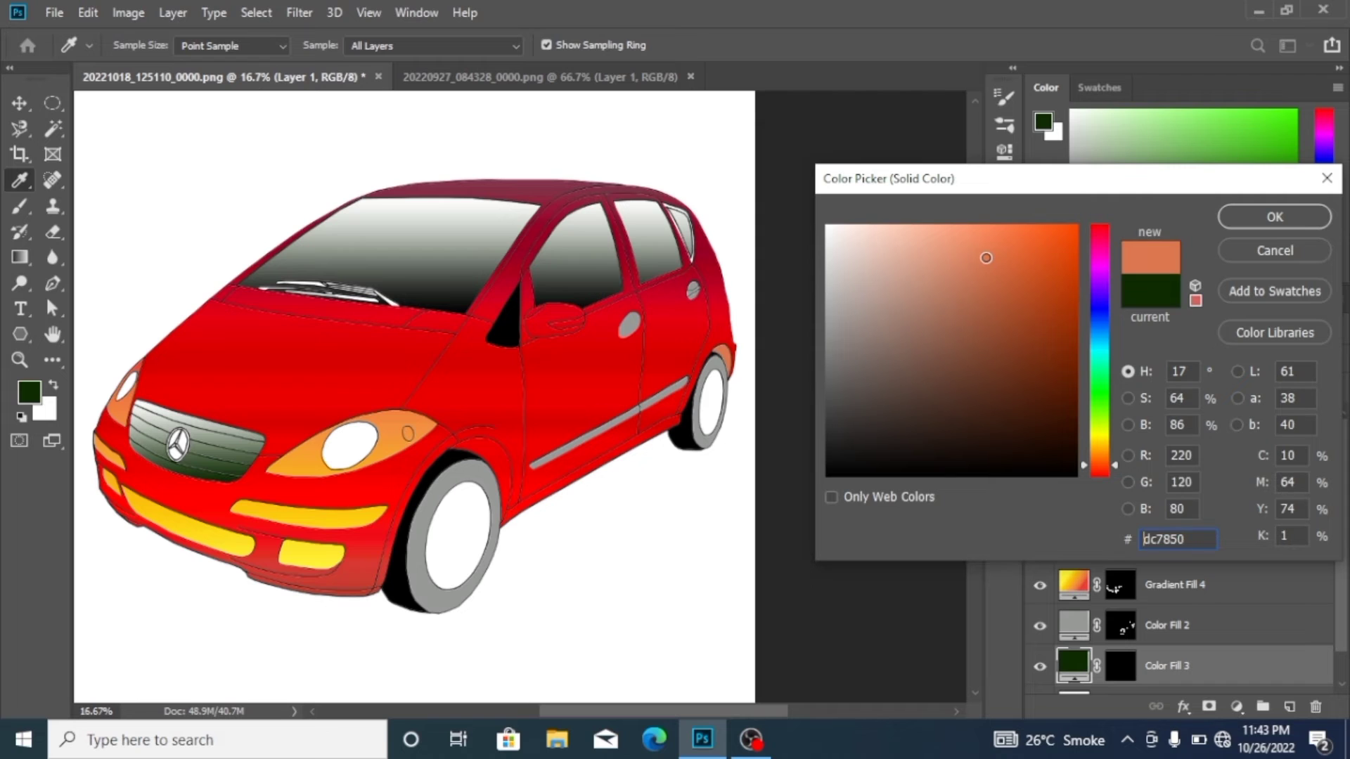
left_click(1270, 218)
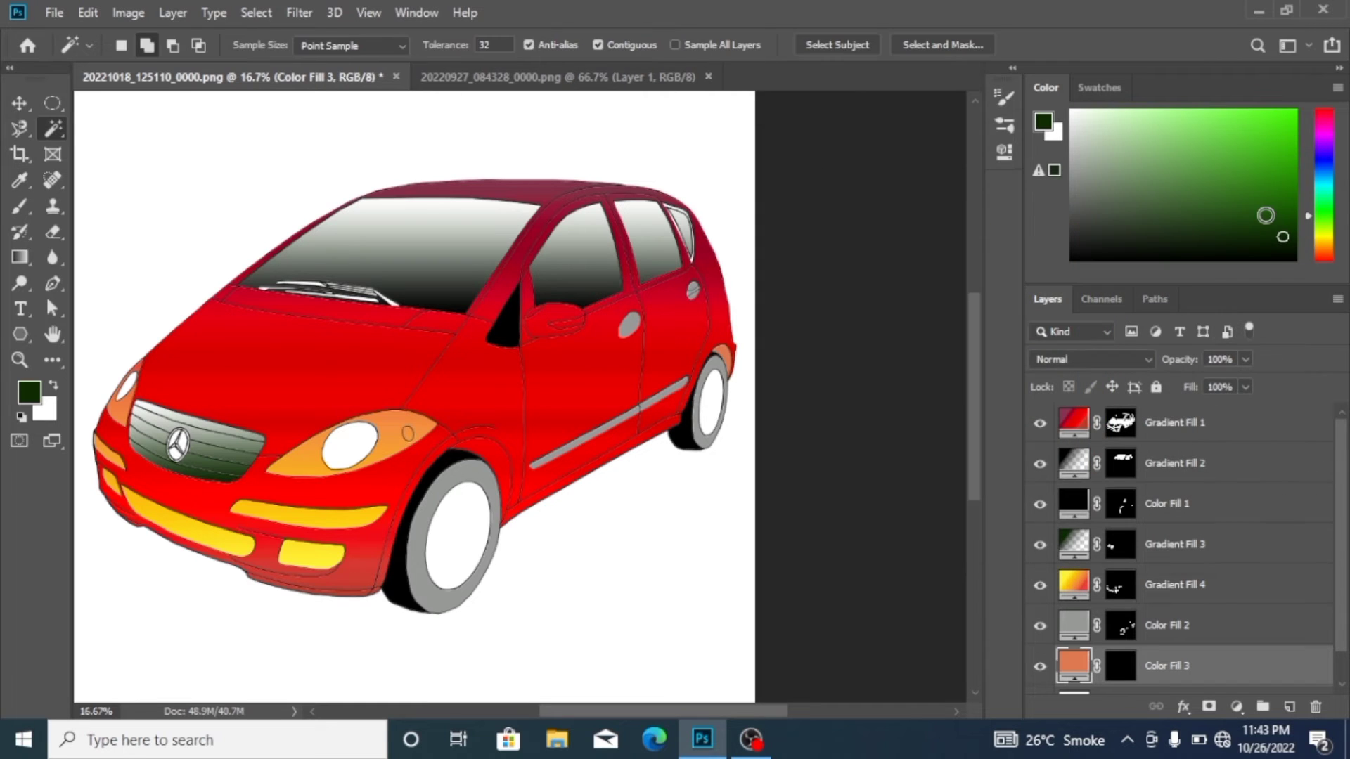
scroll(1345, 600, "down", 2)
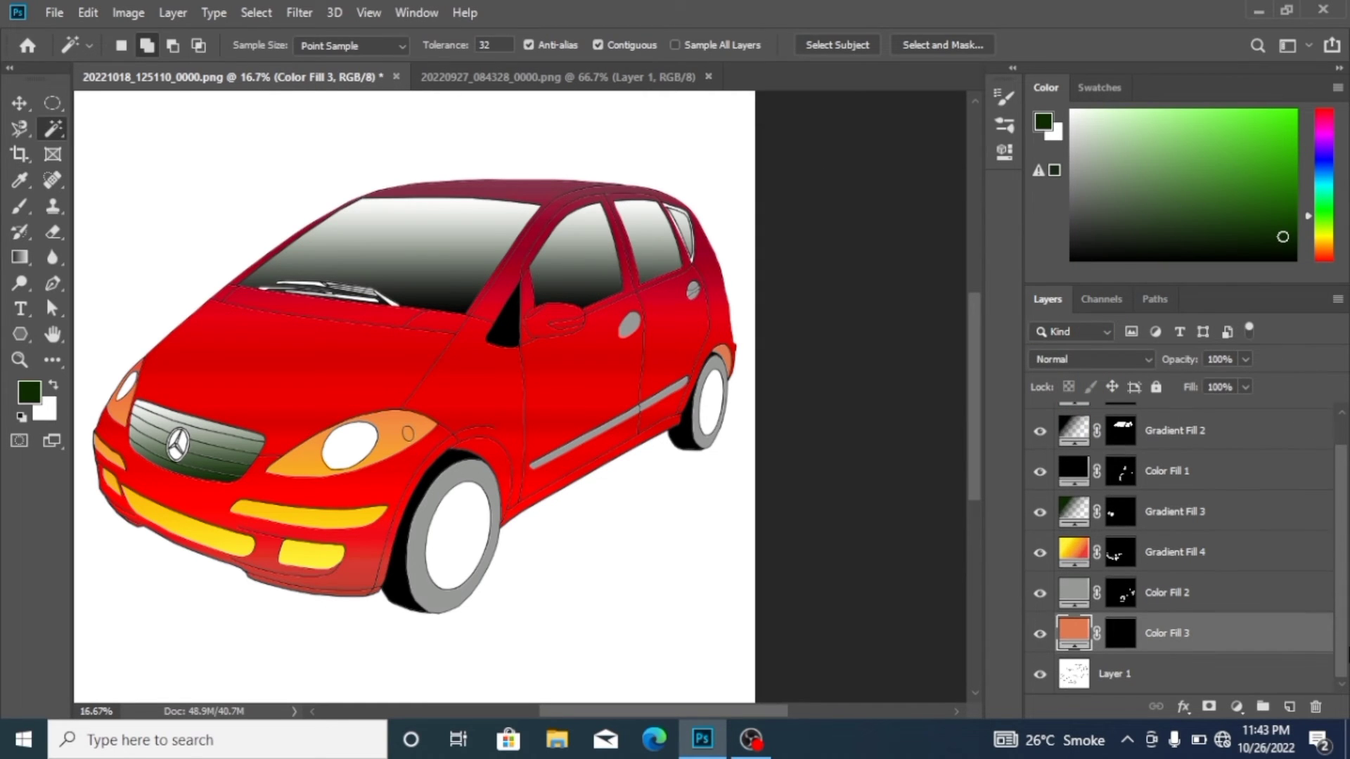
On Layer 1, Magic Wand-select the headlight and both wheel centres.
left_click(1267, 676)
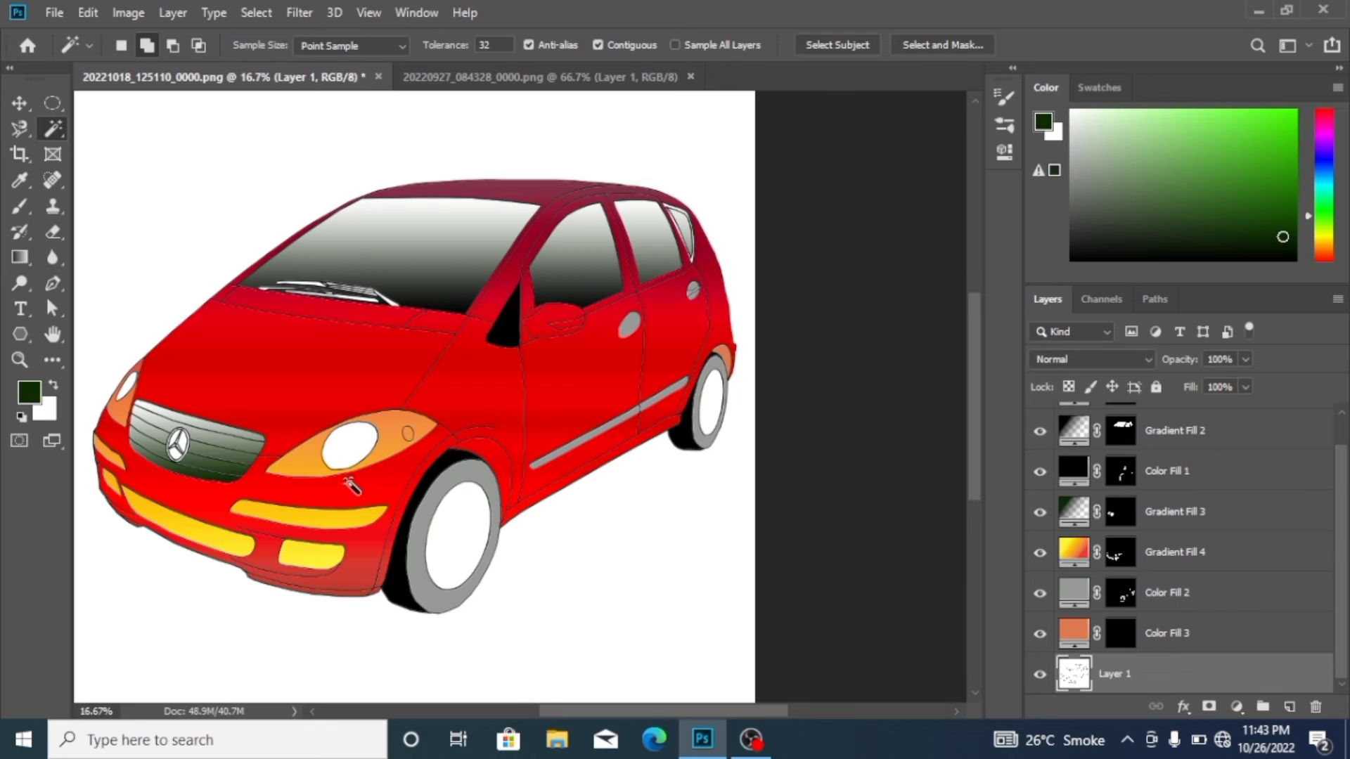
left_click(345, 451)
left_click(460, 541)
left_click(714, 404)
Fill the selection with a medium blue 4866a9 Solid Color layer, Color Fill 4.
left_click(1236, 707)
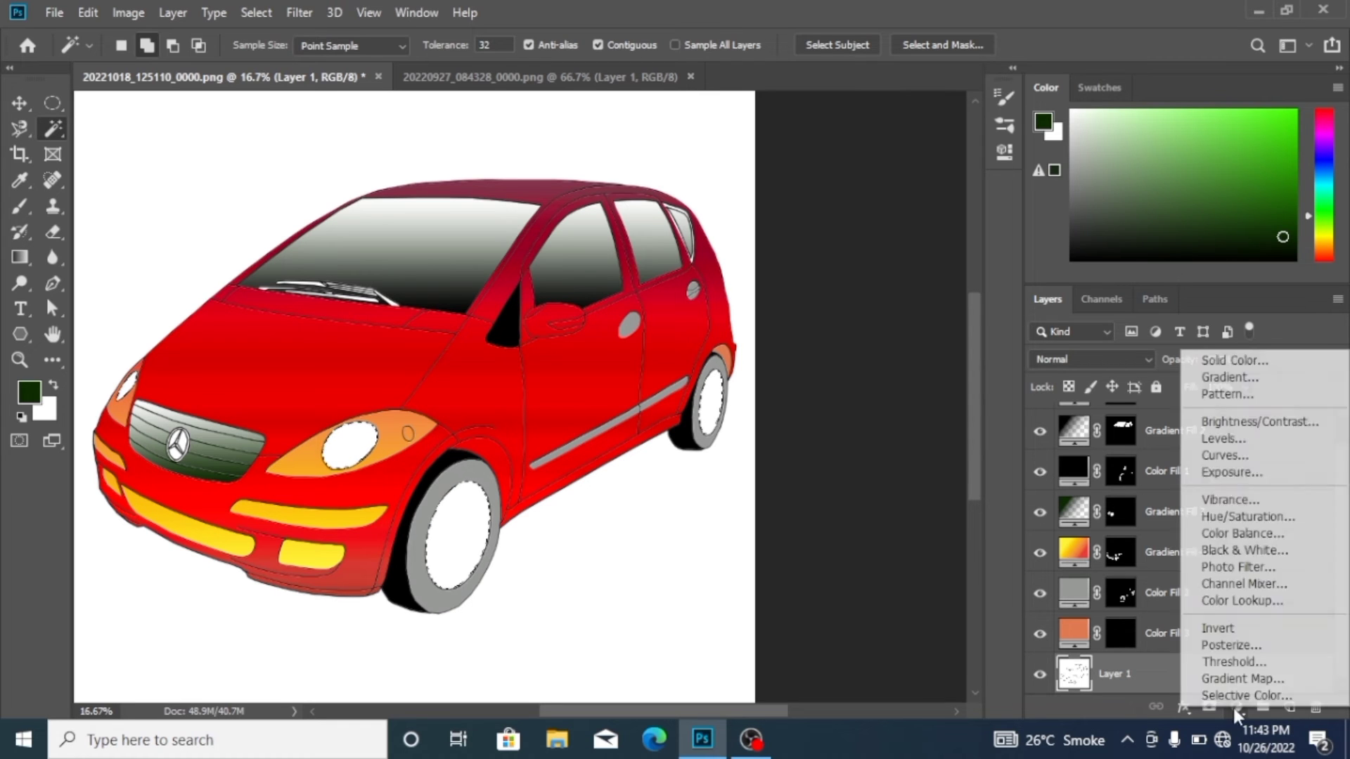
left_click(1262, 360)
left_click(1106, 324)
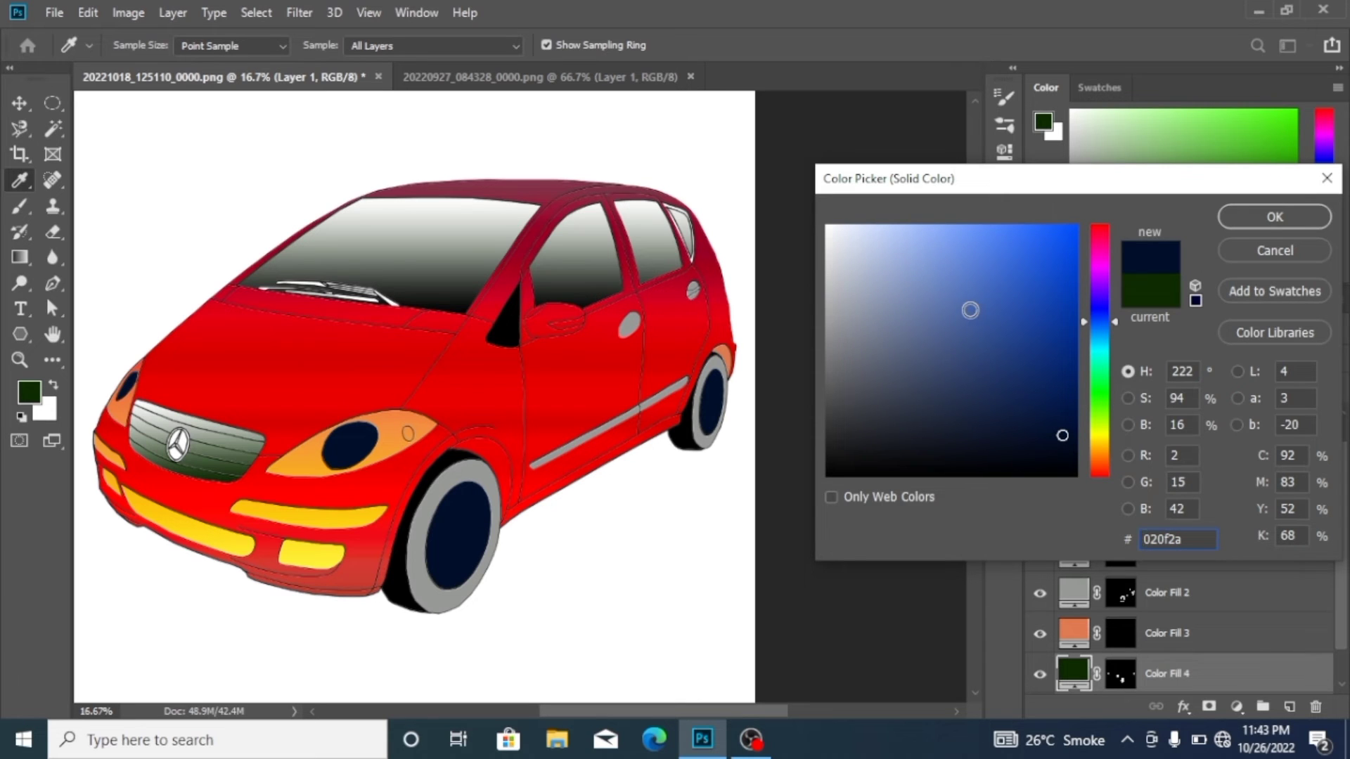
left_click(970, 310)
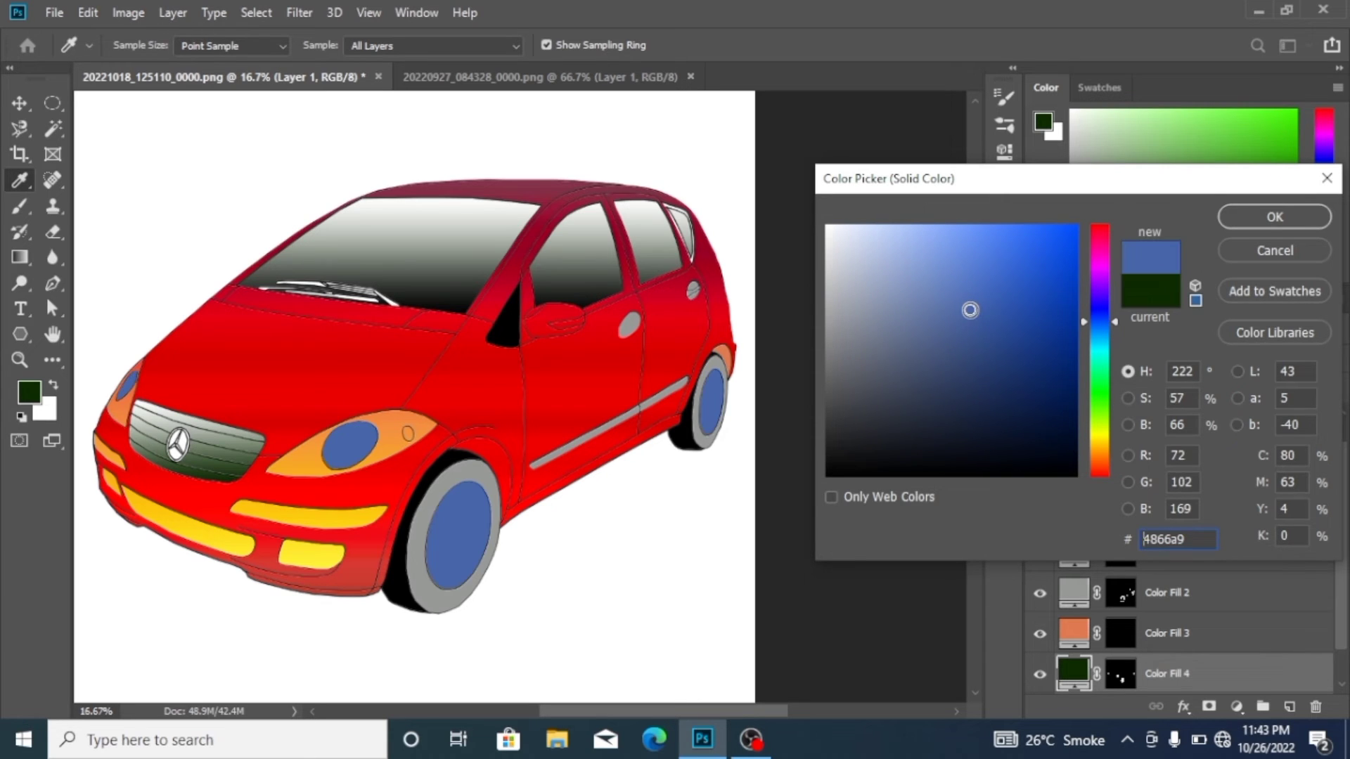
left_click(1250, 222)
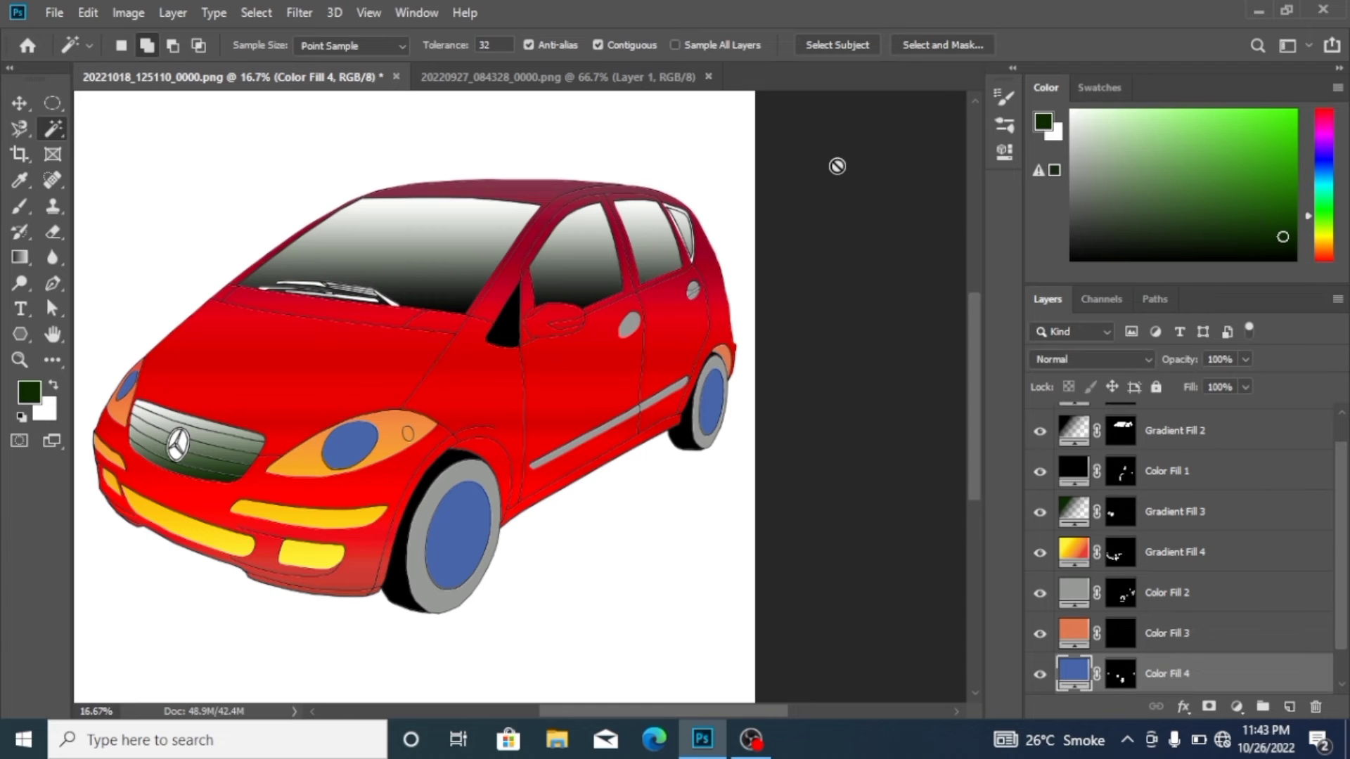
Copy the glow image and paste it twice into the car drawing above Gradient Fill 1.
key("ctrl+minus")
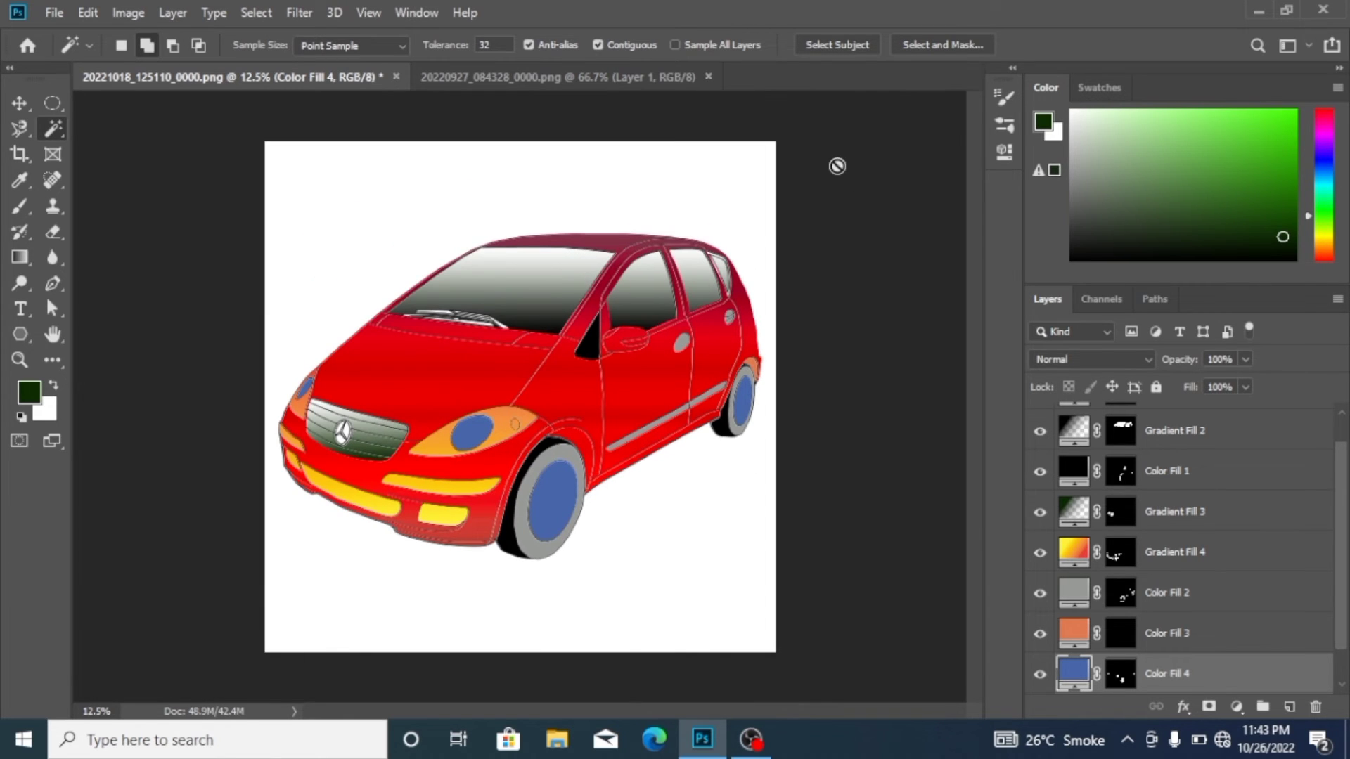
left_click(643, 79)
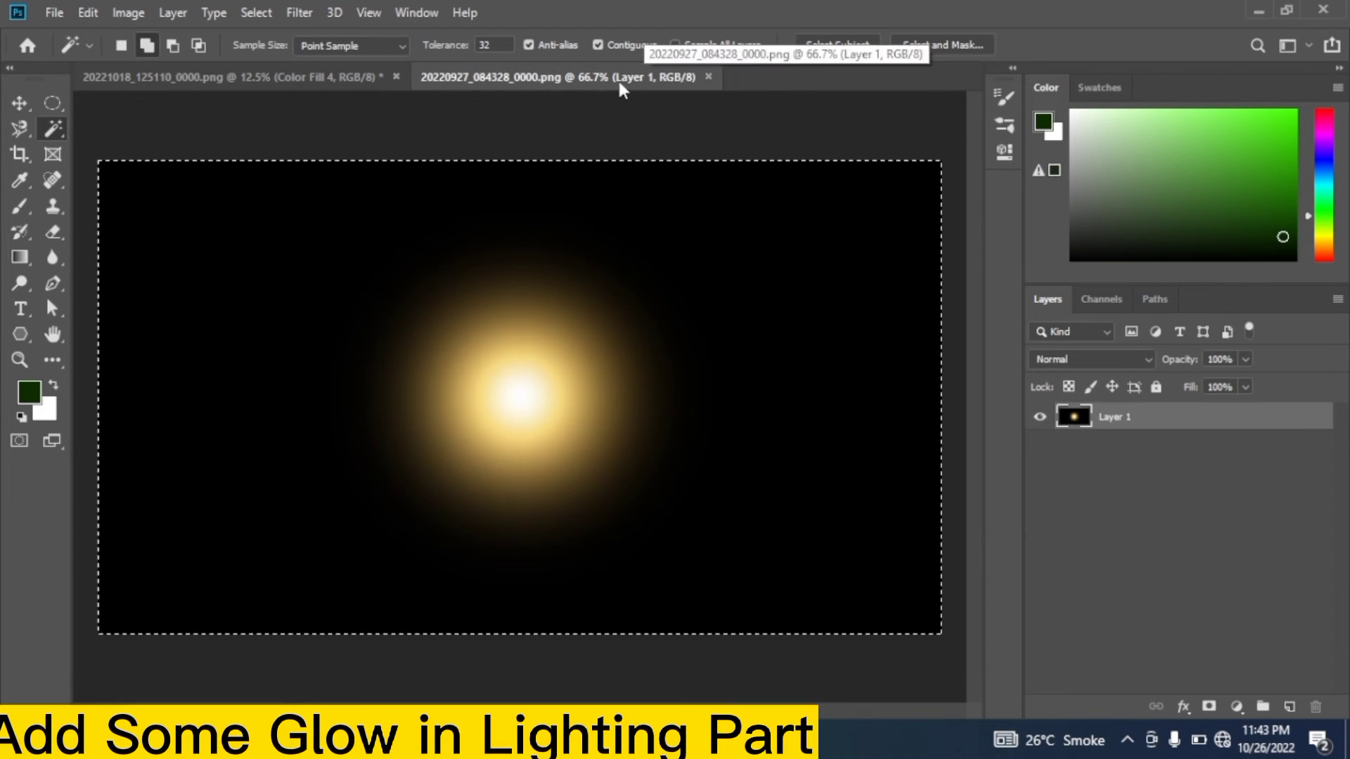
left_click(90, 12)
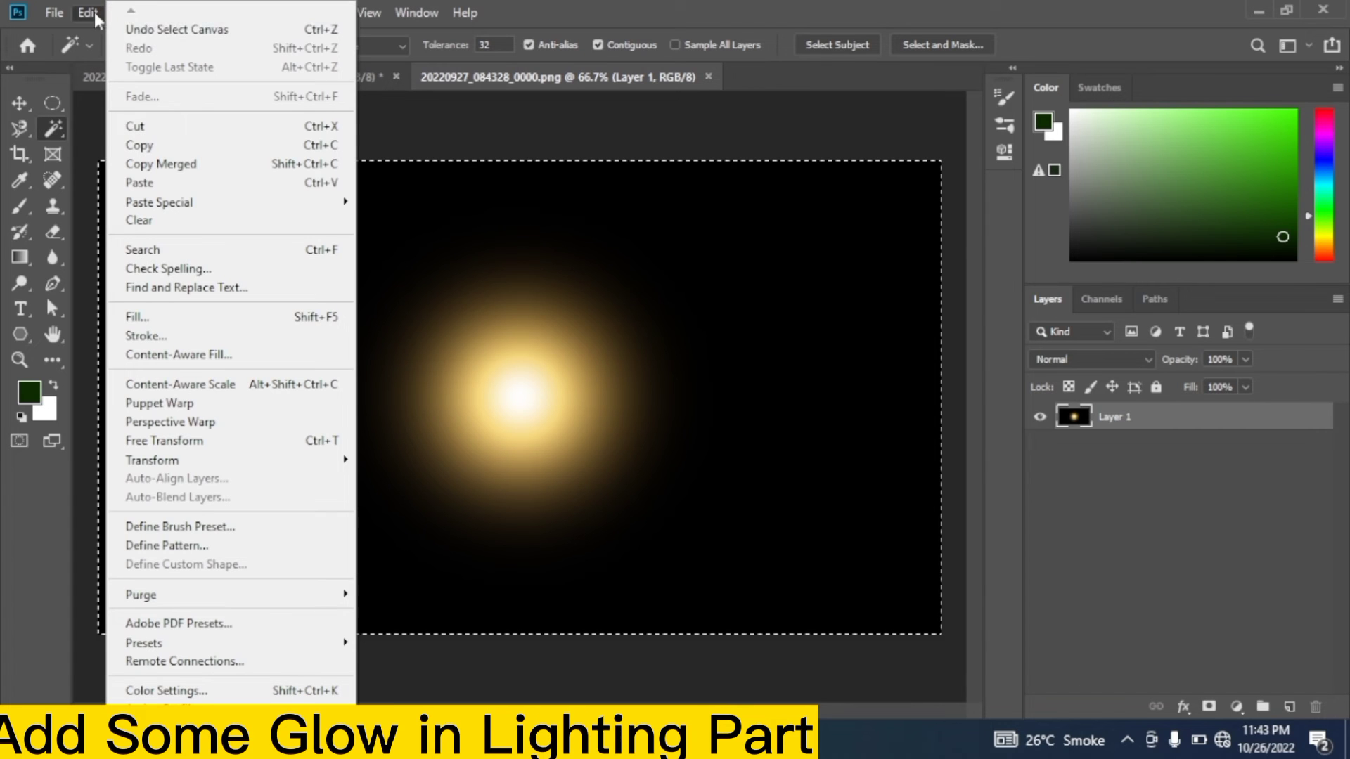
left_click(202, 146)
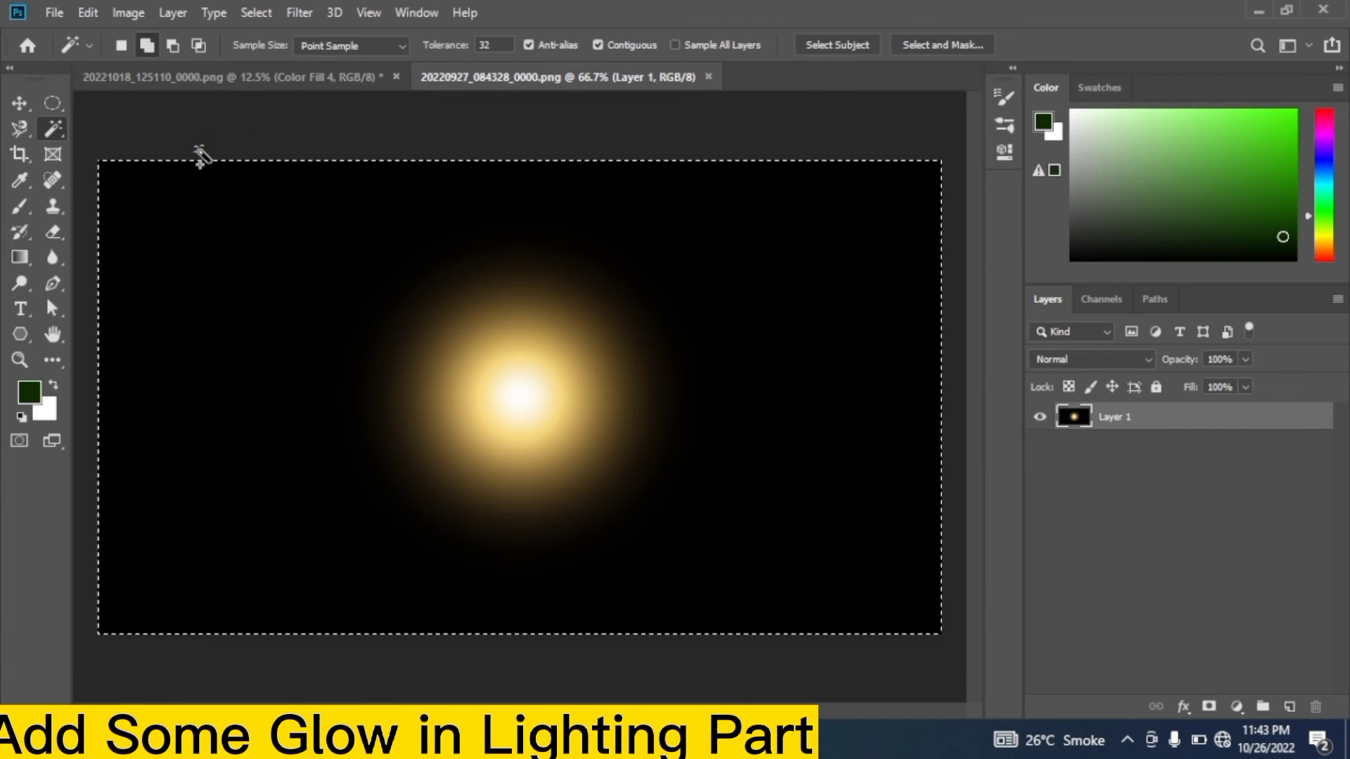
left_click(244, 78)
scroll(1320, 514, "up", 2)
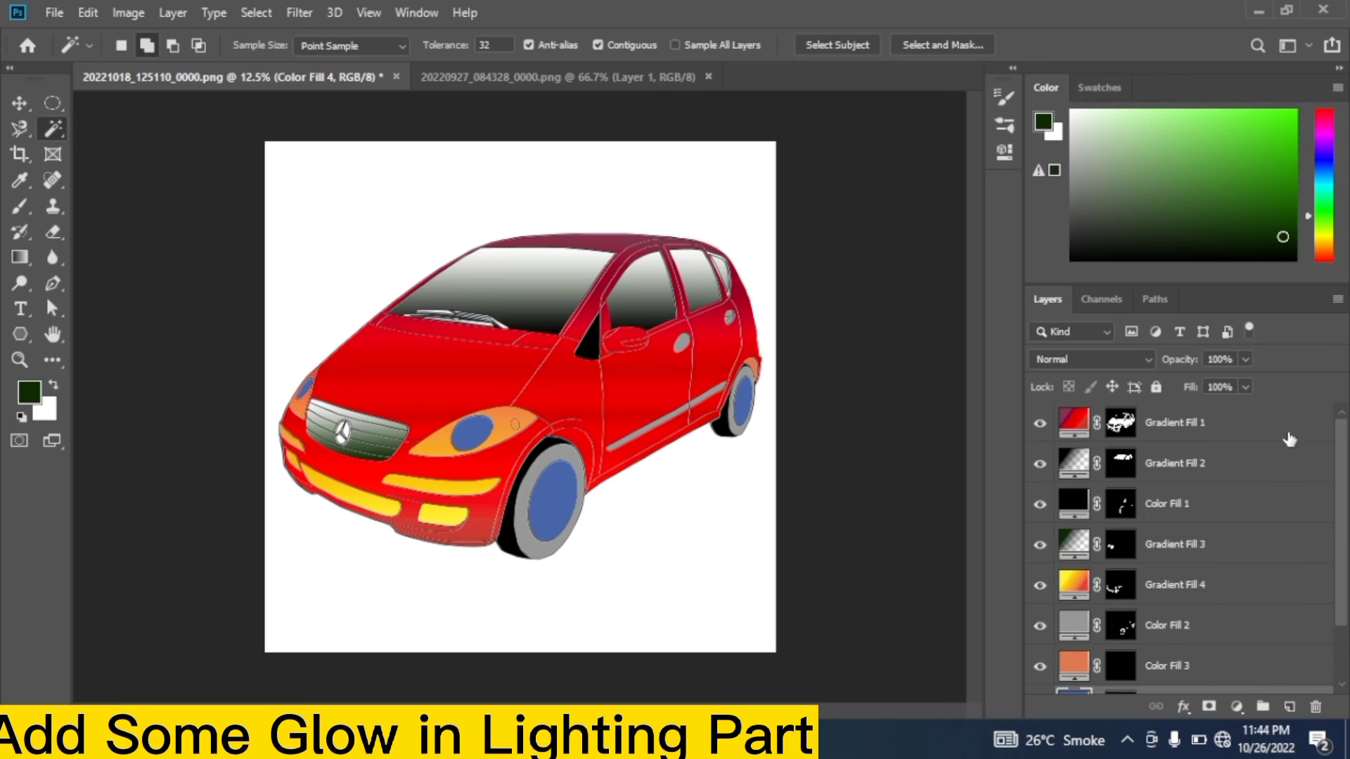
left_click(1262, 429)
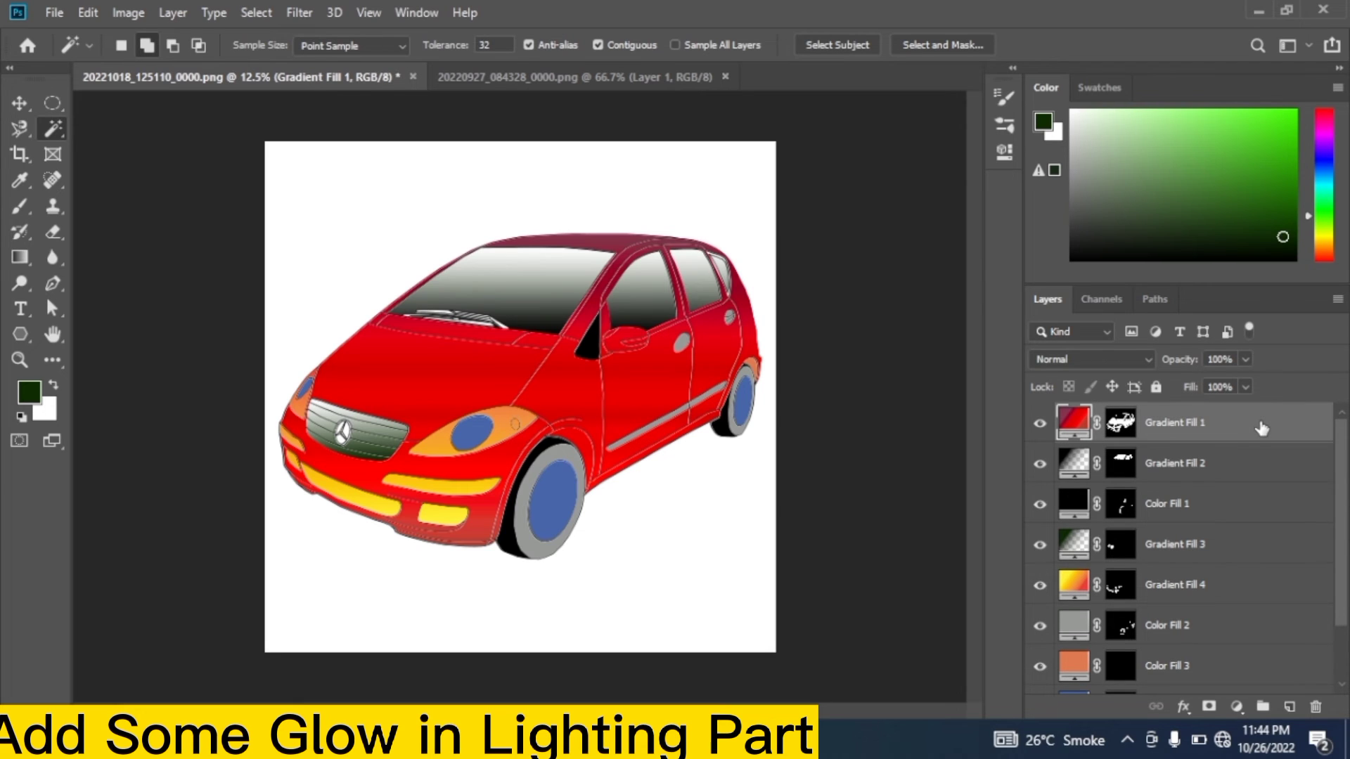
key("ctrl+v")
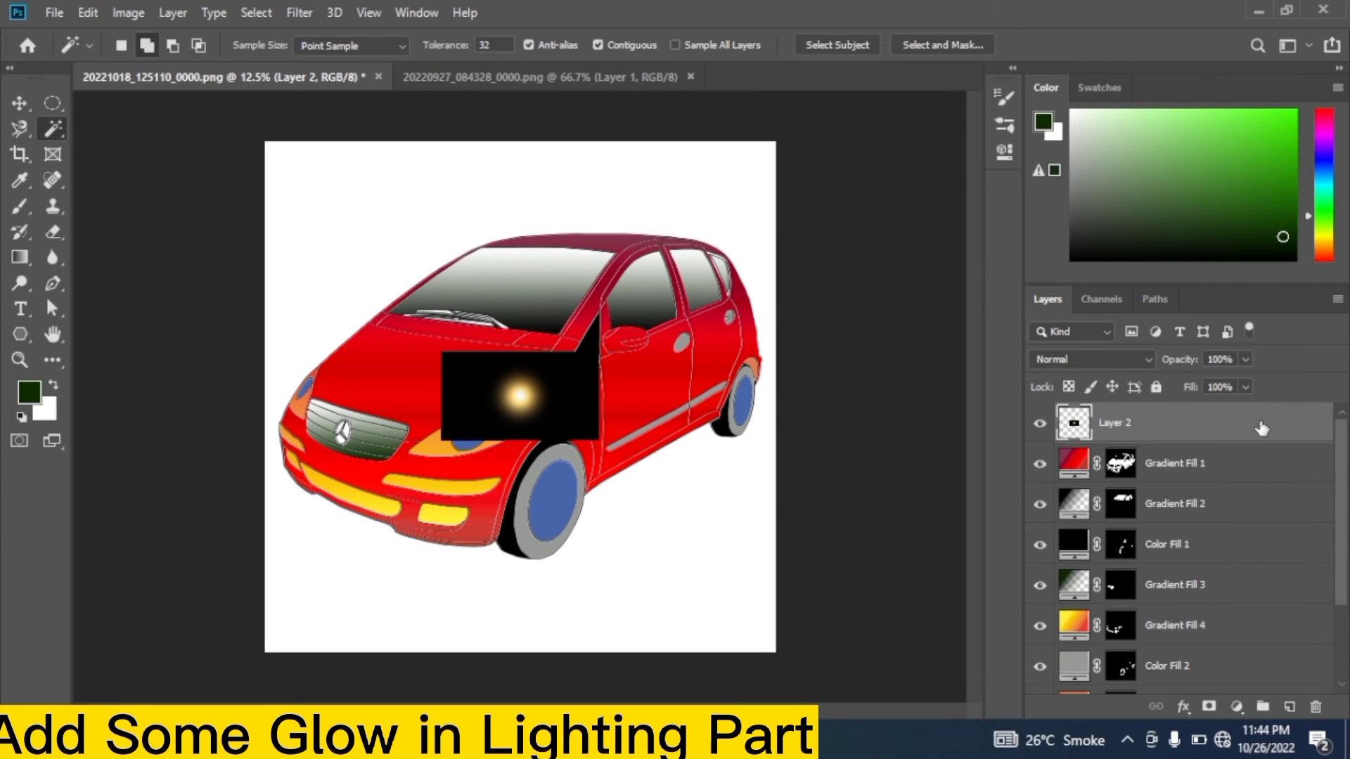
key("ctrl+v")
Set Layer 2's glow to Screen blend and move it onto the far-left headlight.
left_click(1258, 461)
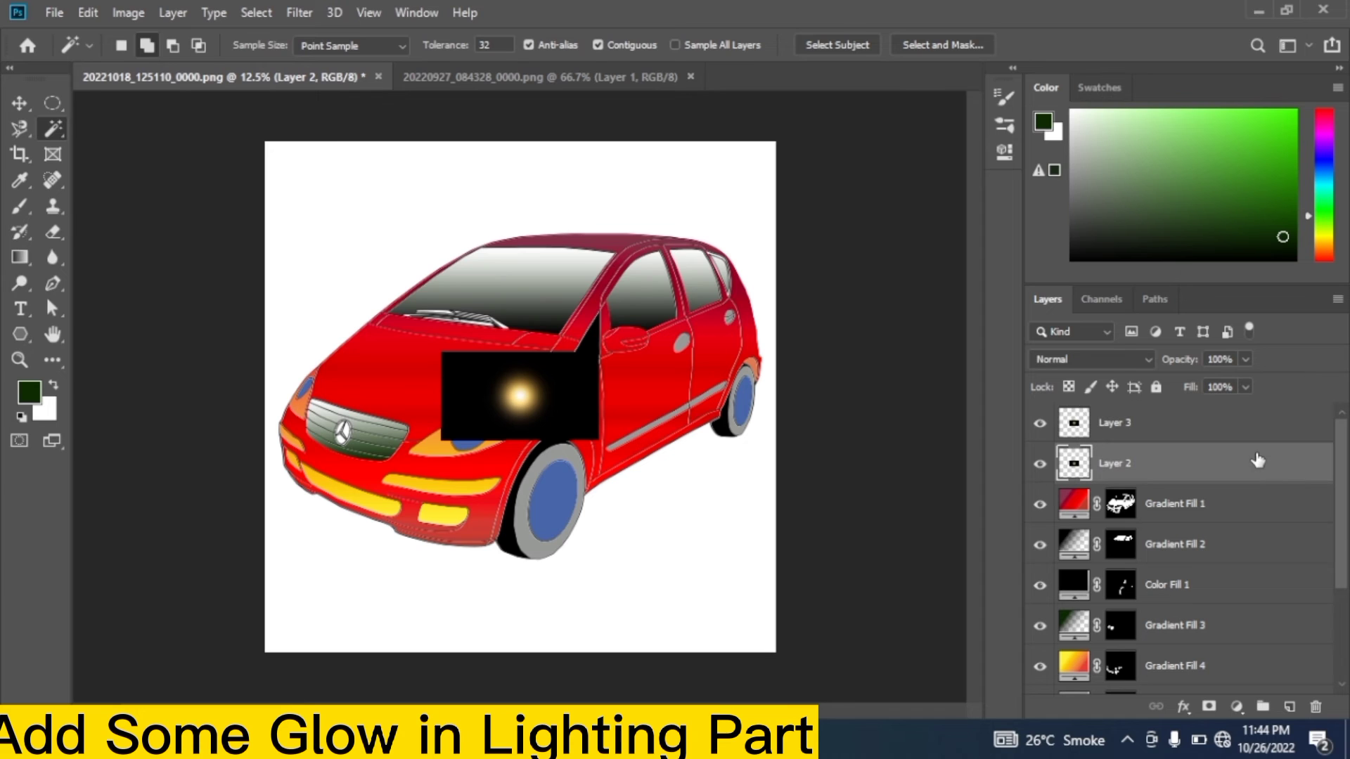
key("ctrl+t")
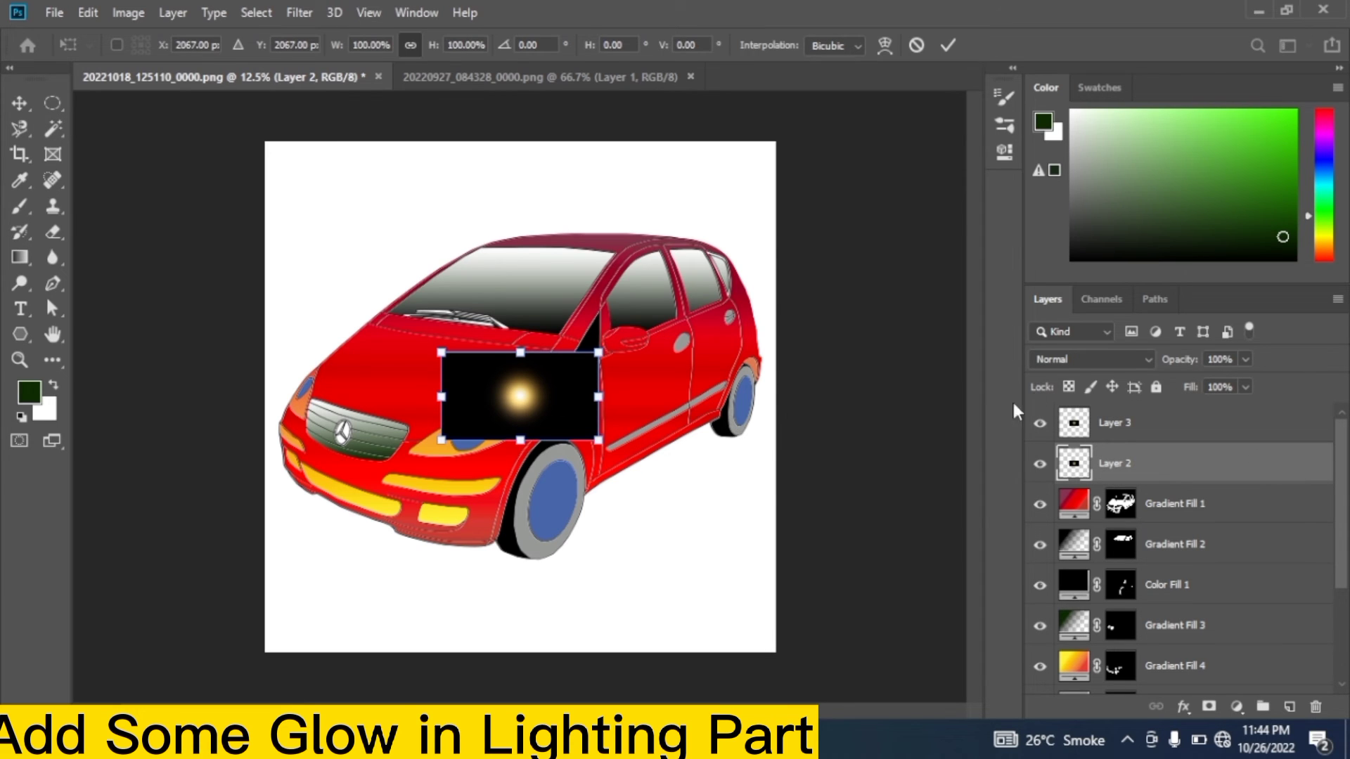
left_click(1098, 360)
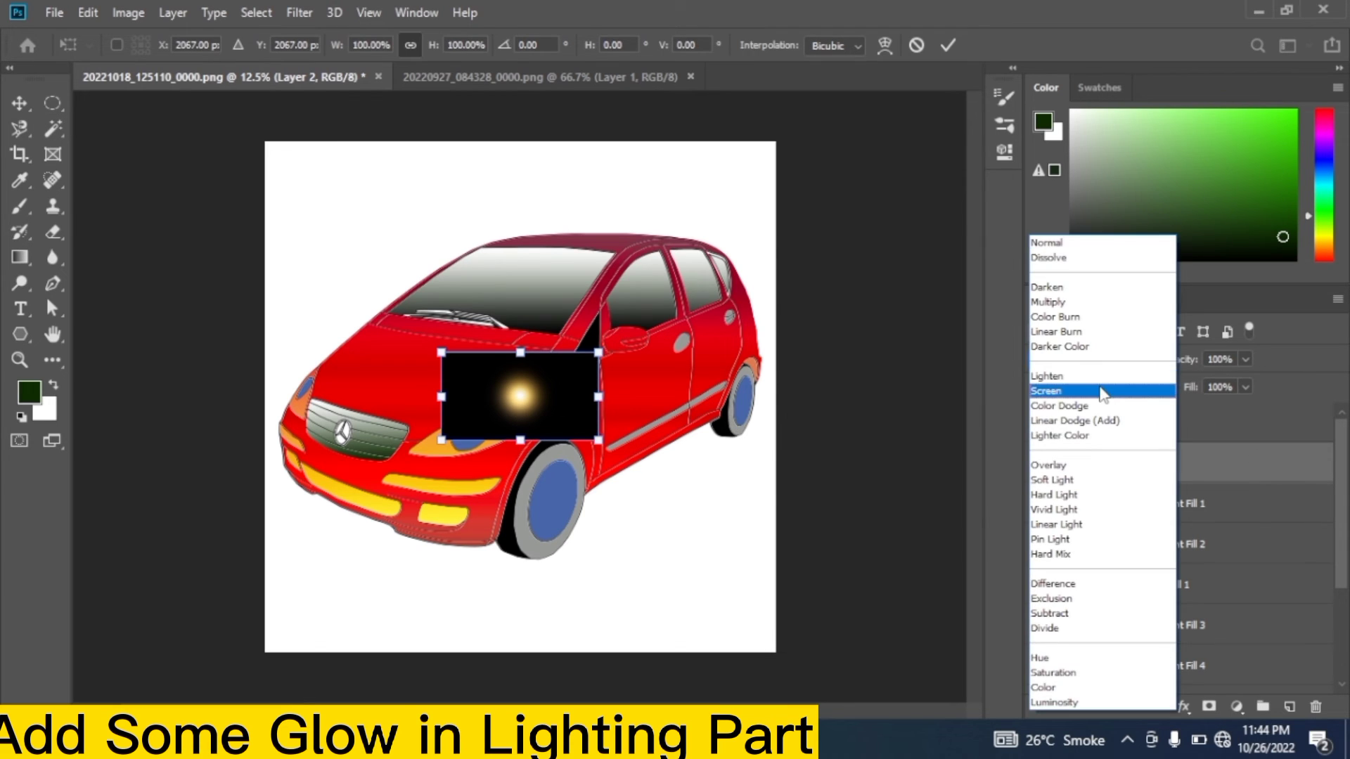
left_click(1102, 391)
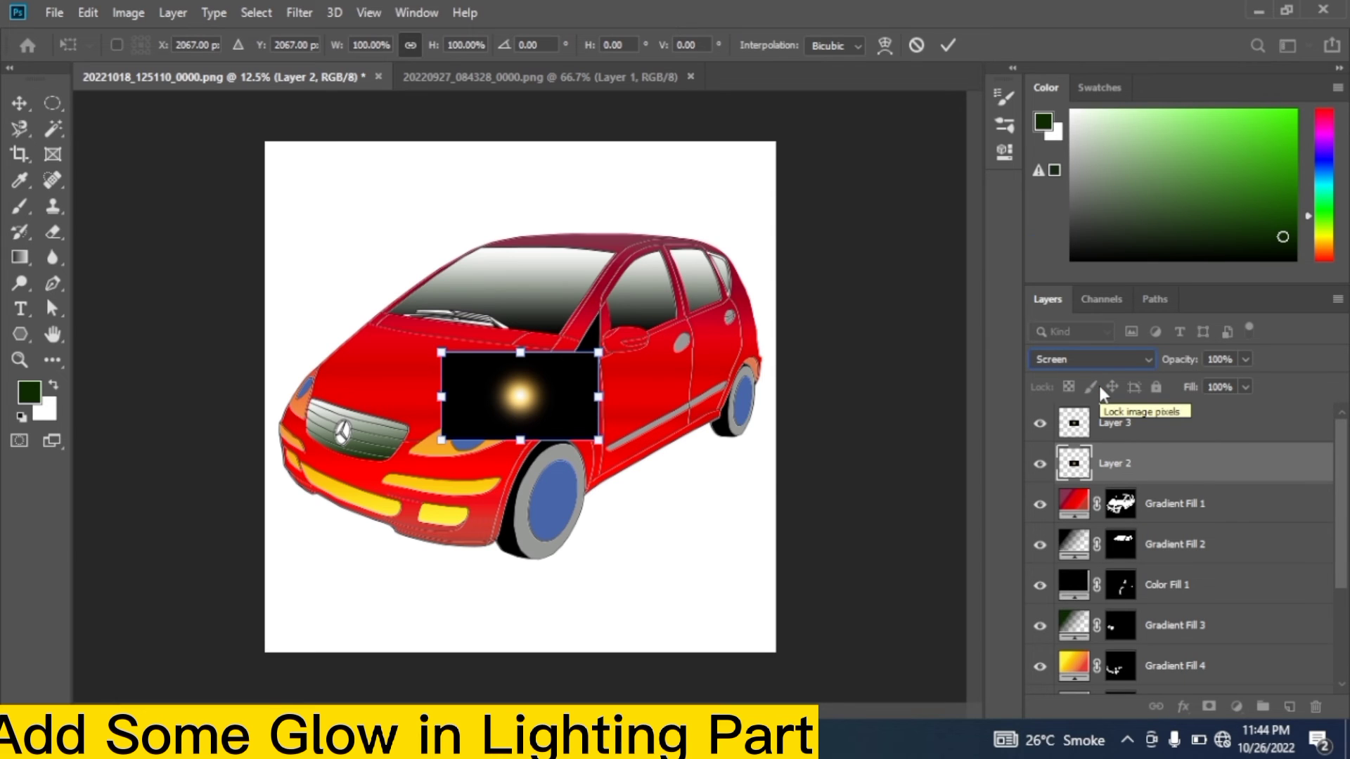
left_click_drag(588, 382, 377, 379)
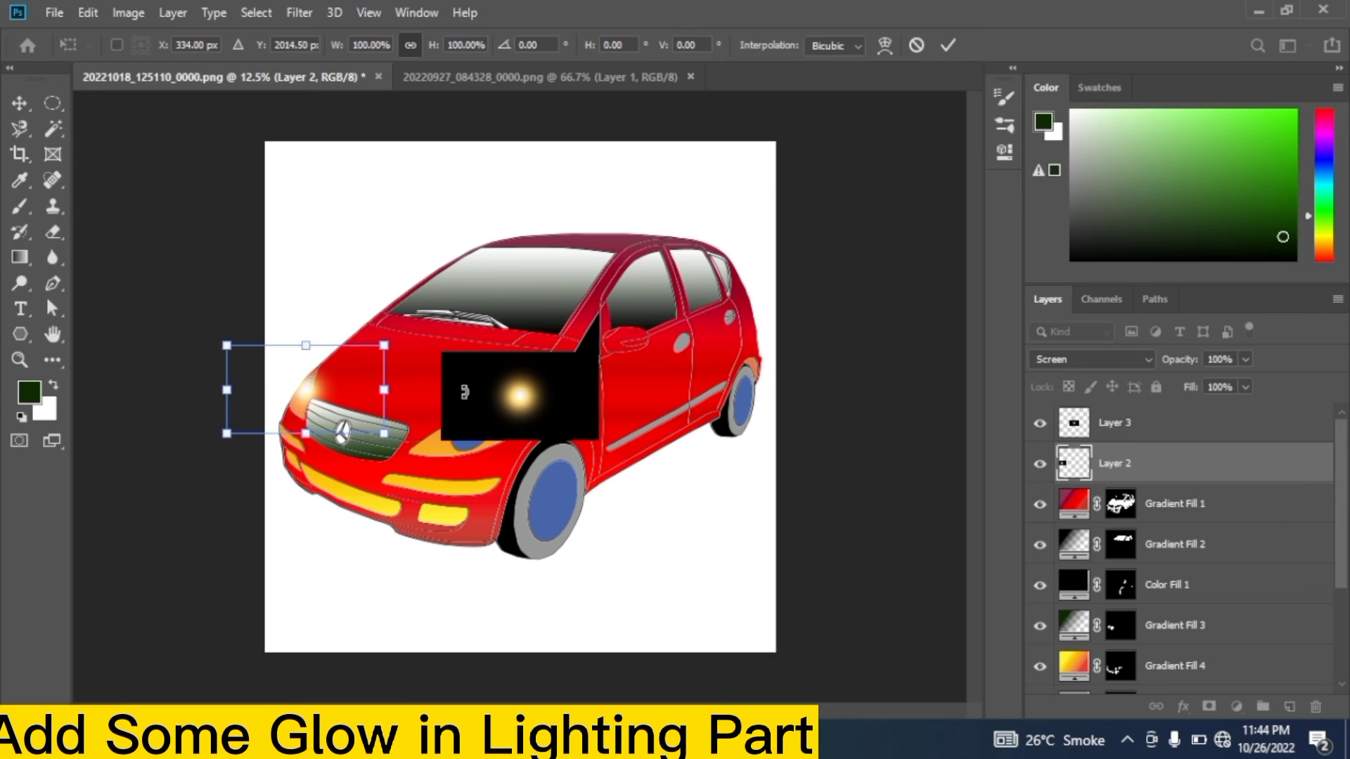
Commit the Layer 2 glow placement and set Layer 3 to Screen blend mode.
key("w")
left_click(1114, 424)
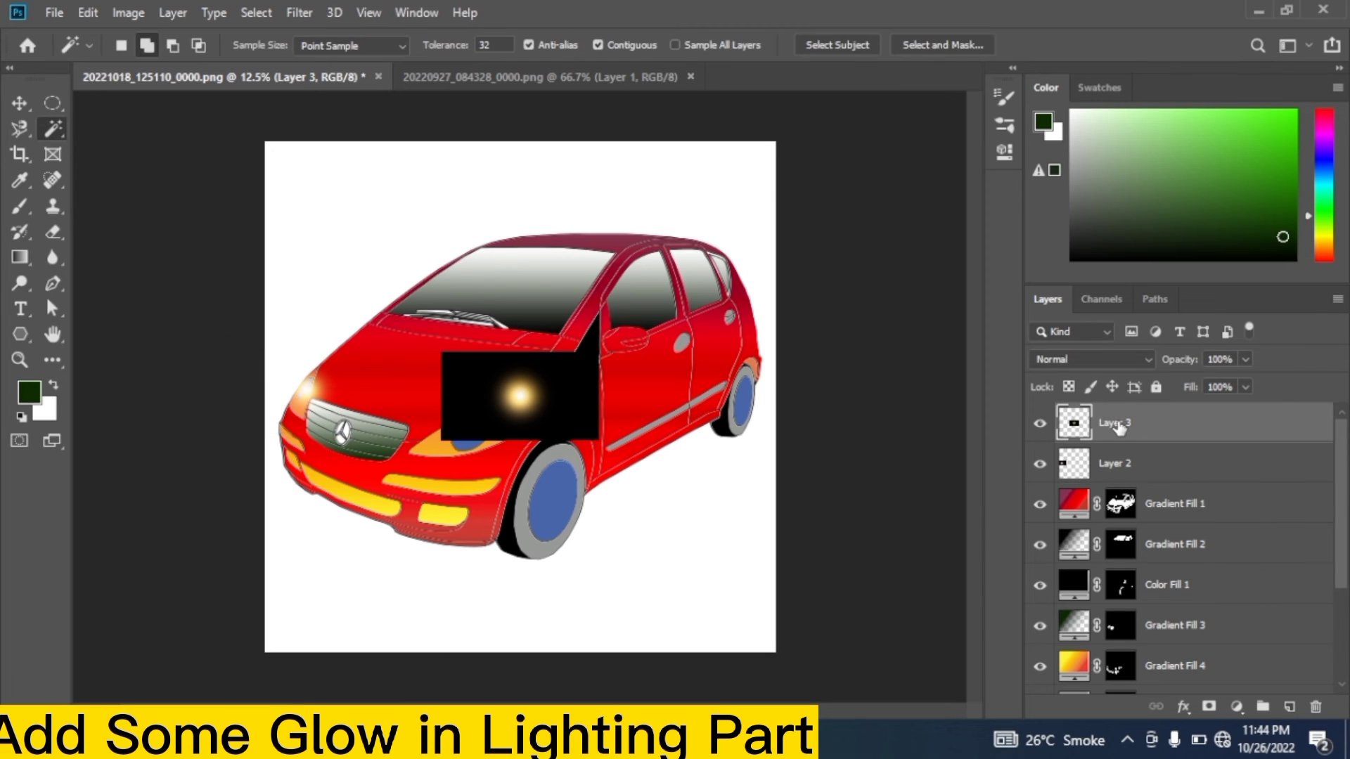
left_click(1132, 355)
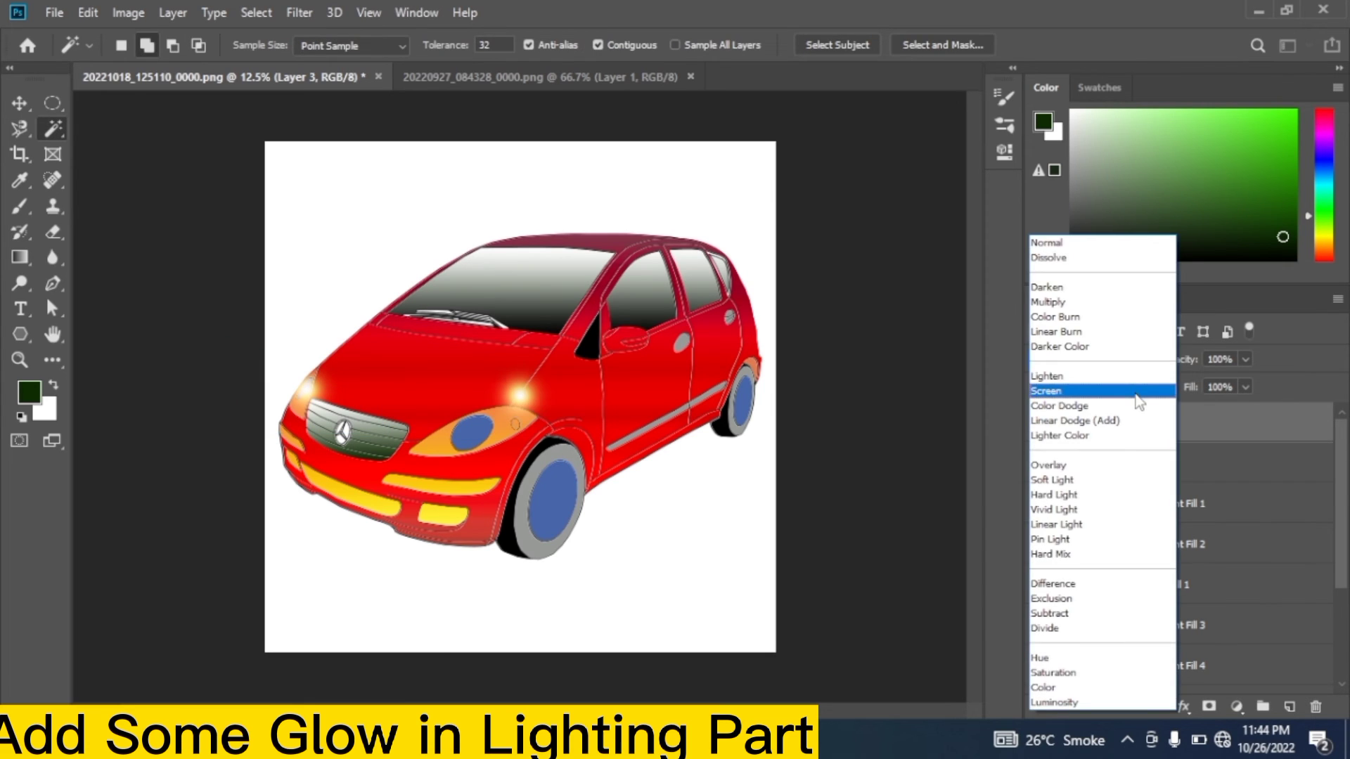
left_click(1134, 388)
Scale Layer 3's glow to about 239% and position it over the near blue headlight.
key("ctrl+t")
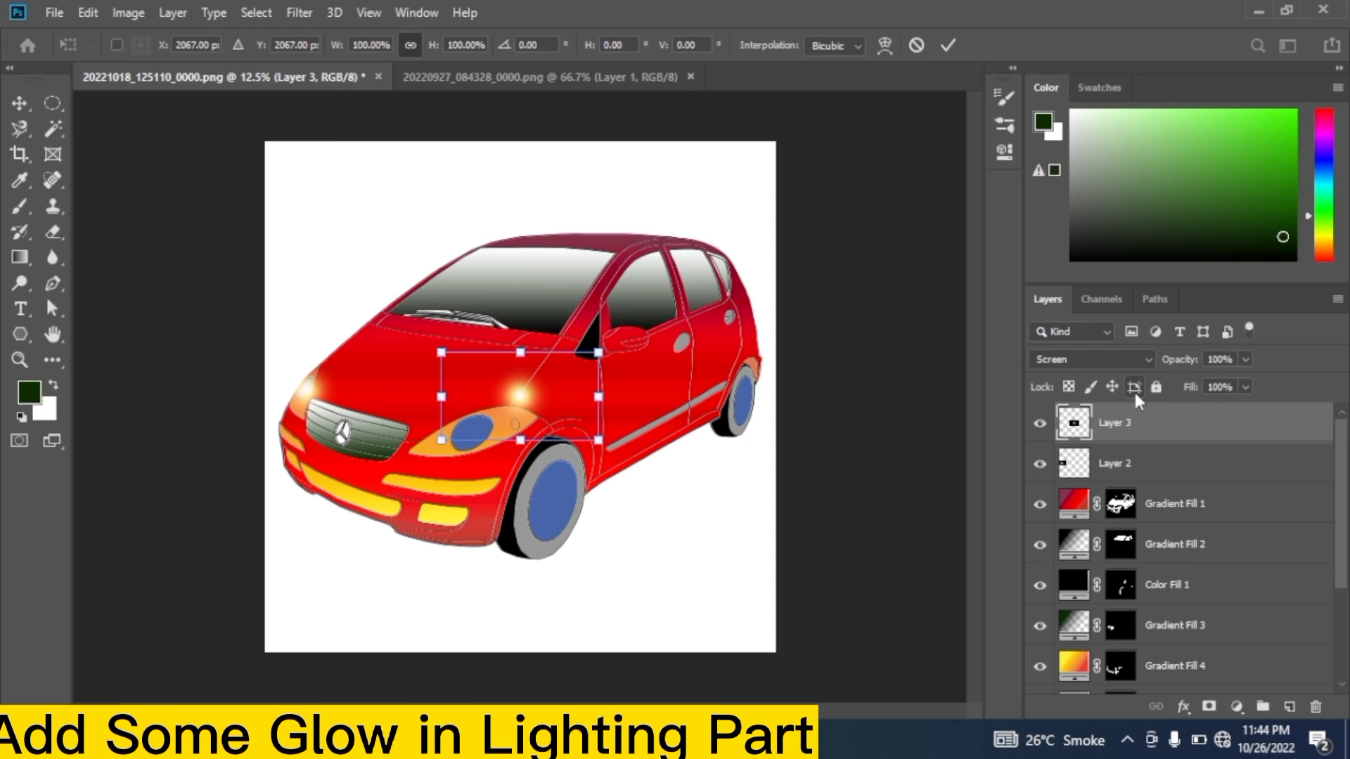
key("ctrl+plus")
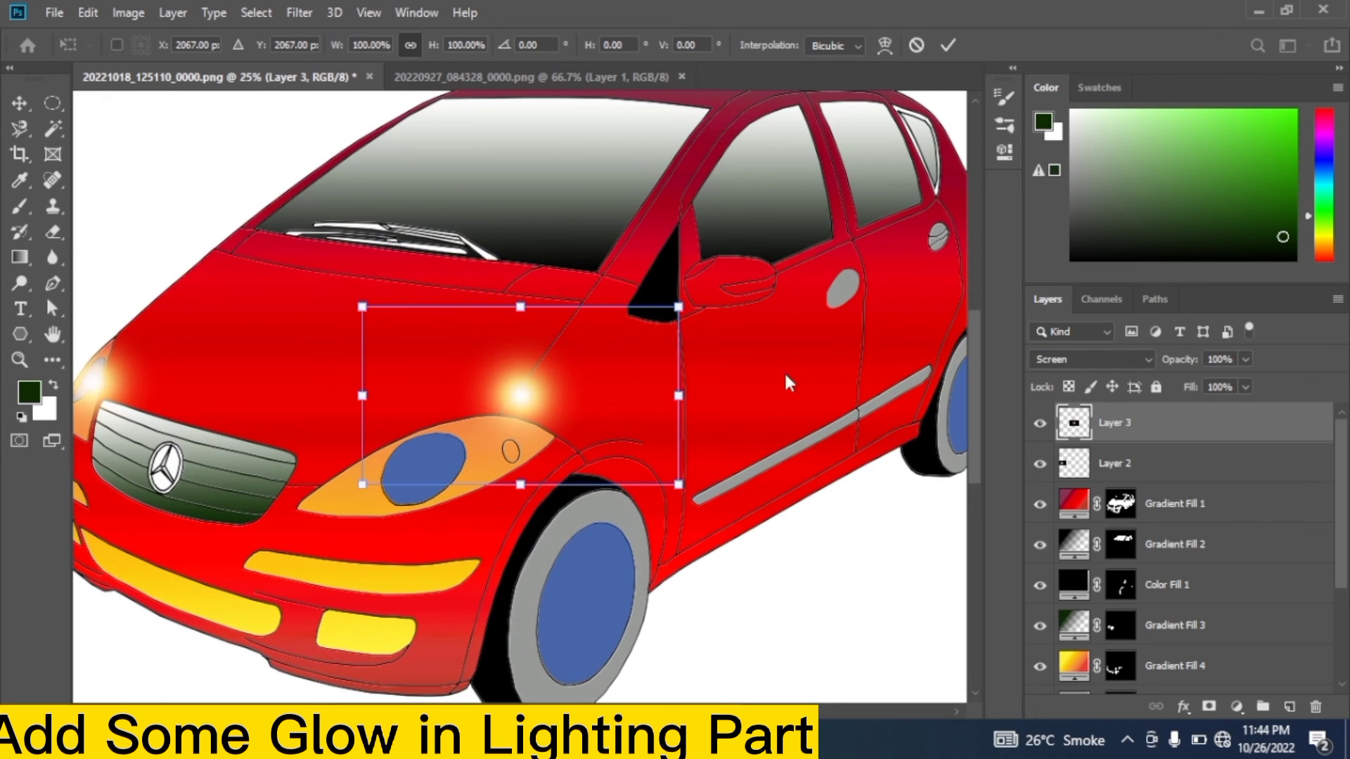
mouse_move(679, 308)
left_mouse_down()
mouse_move(748, 266)
mouse_move(879, 133)
mouse_move(881, 193)
left_mouse_up()
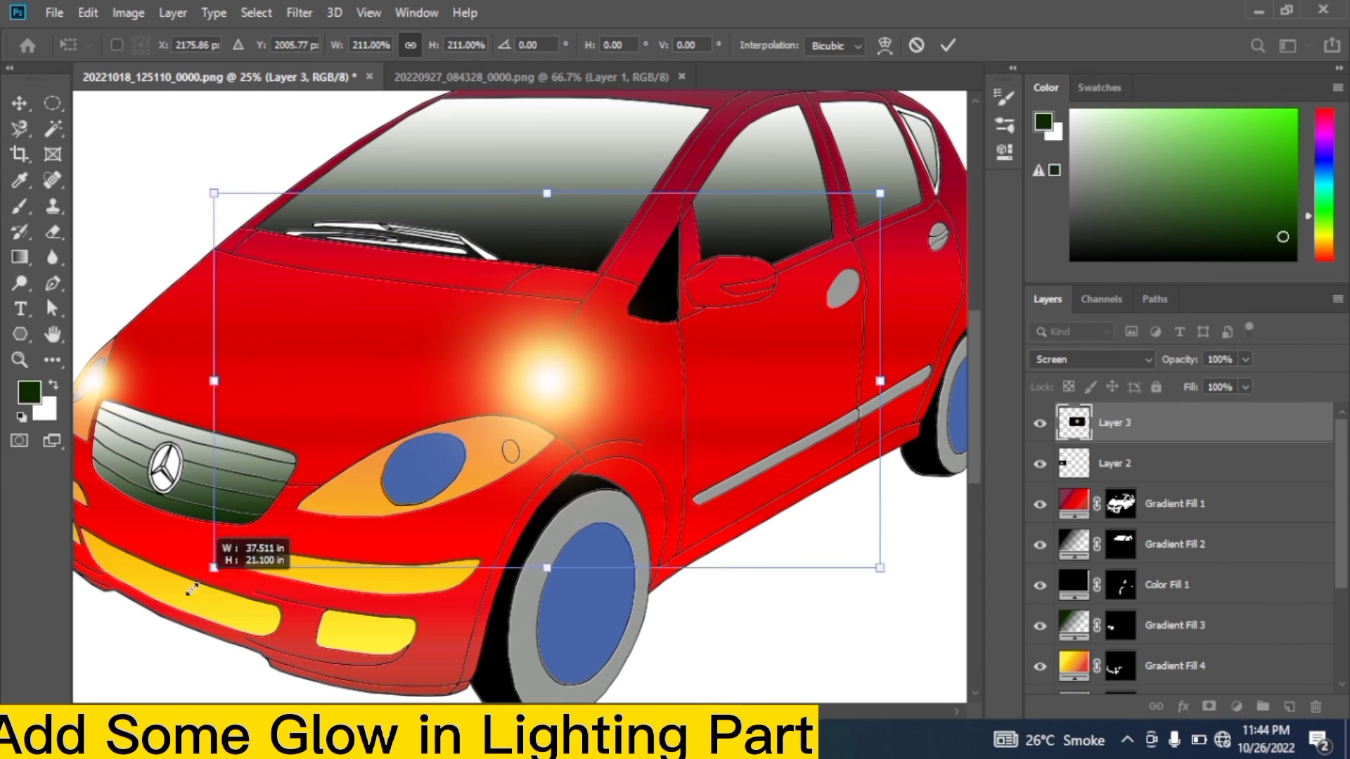
left_click_drag(370, 485, 127, 617)
mouse_move(483, 429)
left_mouse_down()
mouse_move(457, 422)
mouse_move(394, 478)
mouse_move(413, 477)
left_mouse_up()
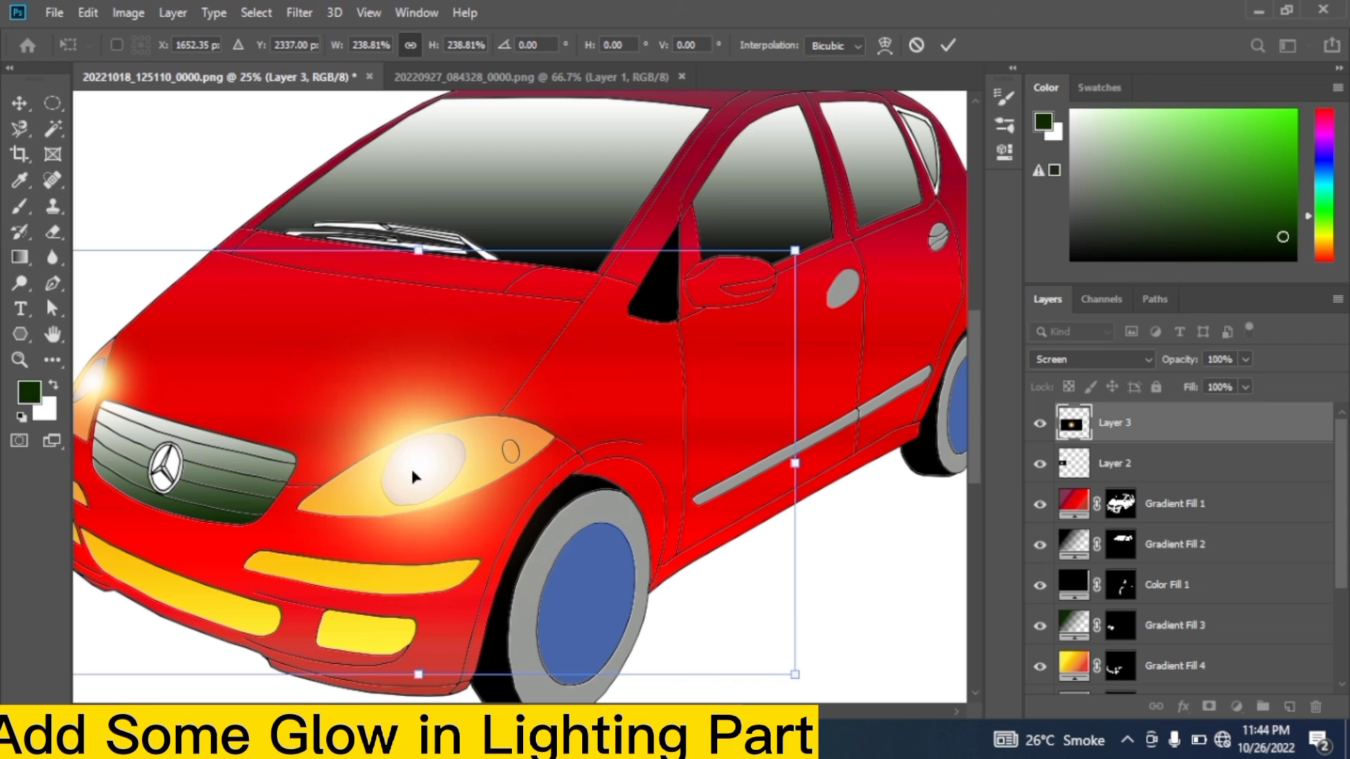
left_click(1123, 482)
Rescale Layer 2's far-headlight glow to about 103% and nudge it up-left onto the headlight.
key("w")
scroll(520, 393, "left", 5)
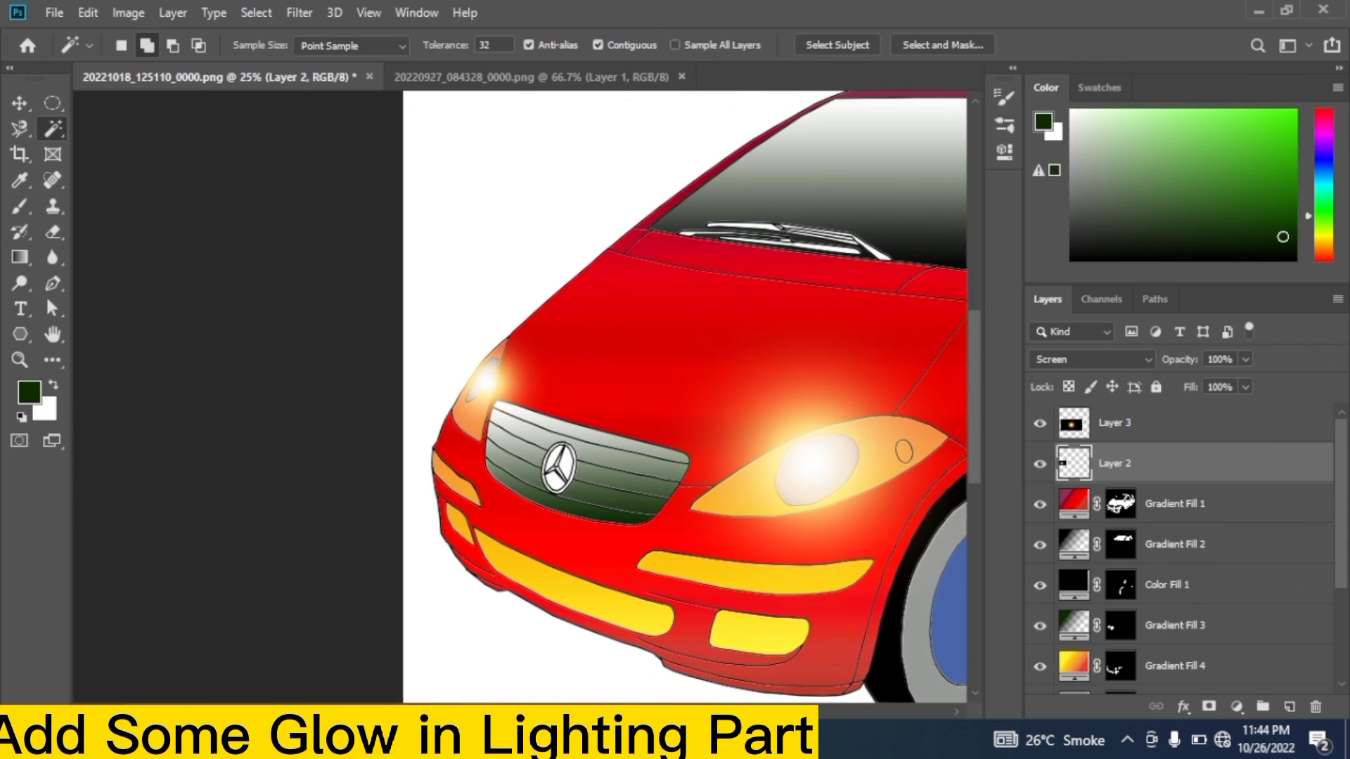
scroll(520, 394, "left", 2)
key("ctrl+t")
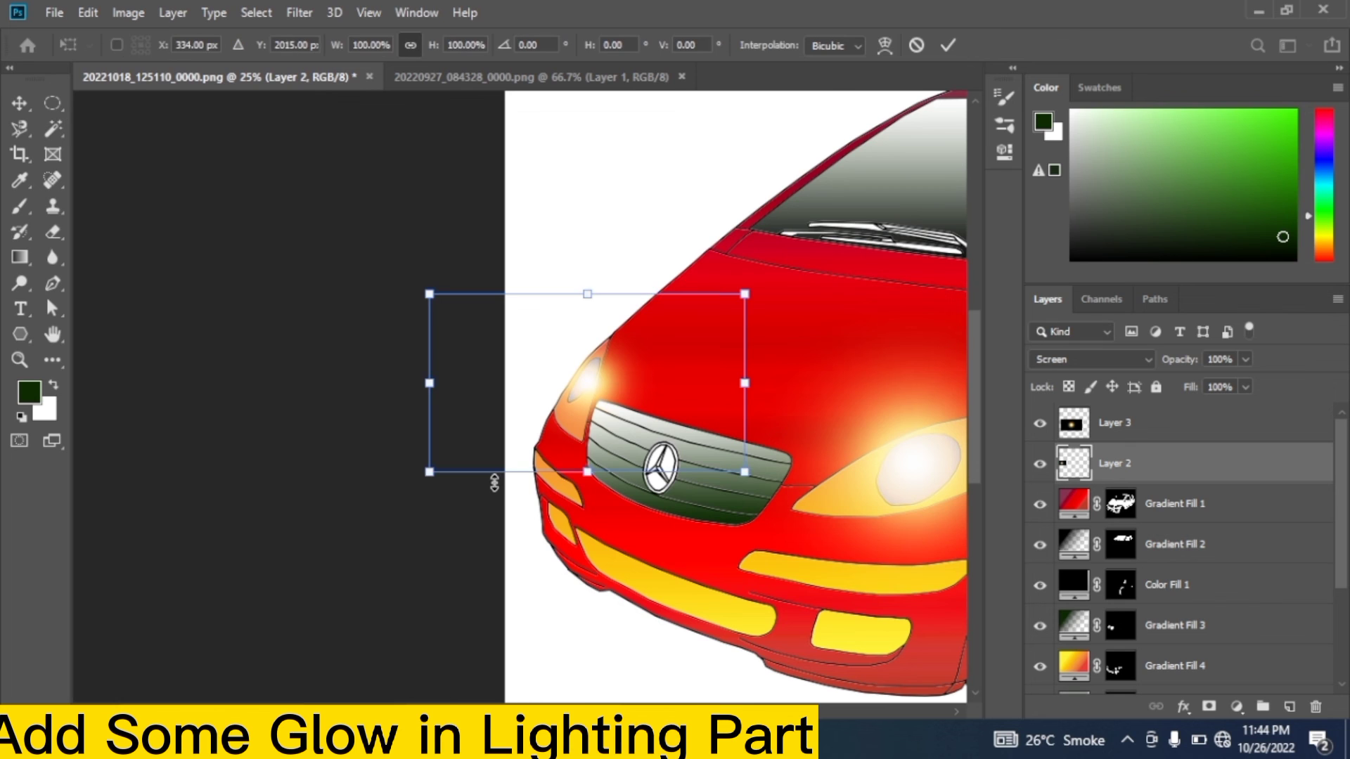
left_click_drag(429, 472, 418, 478)
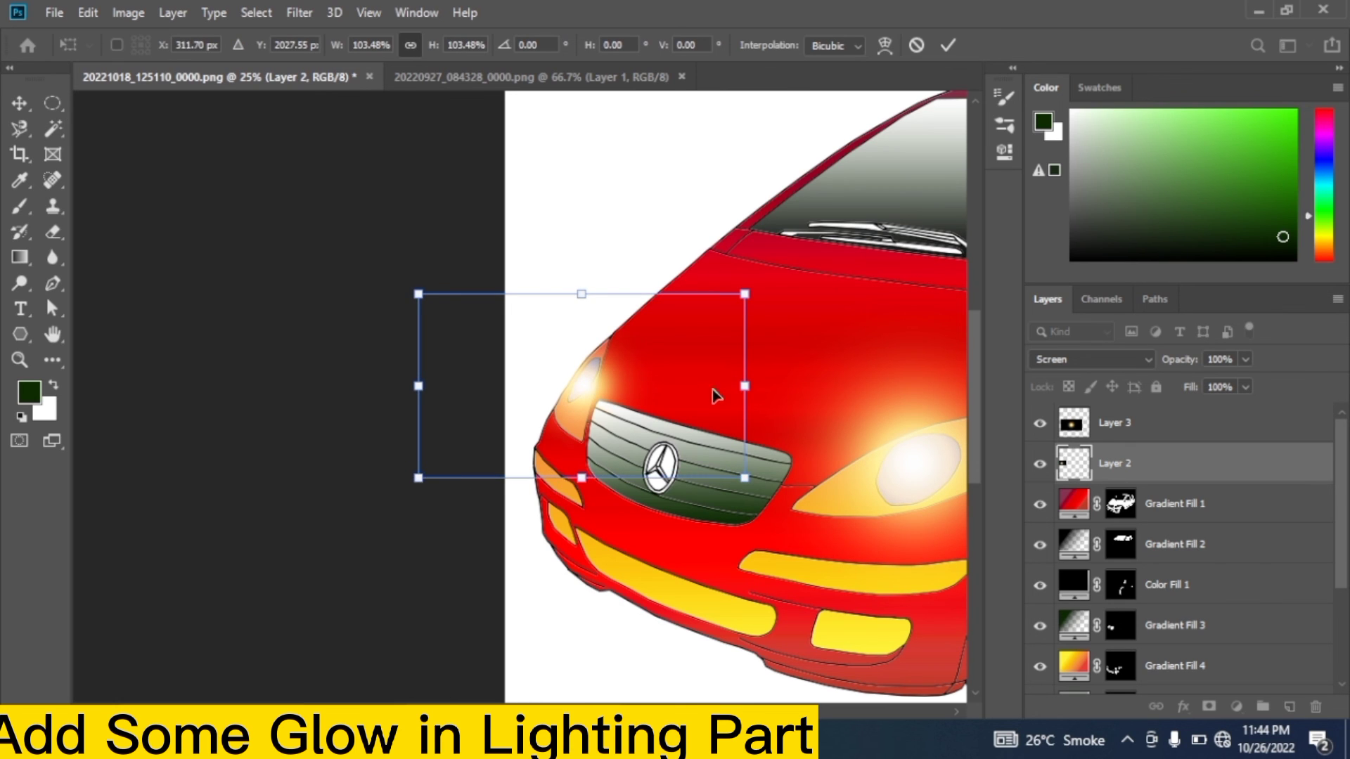
left_click_drag(713, 396, 670, 398)
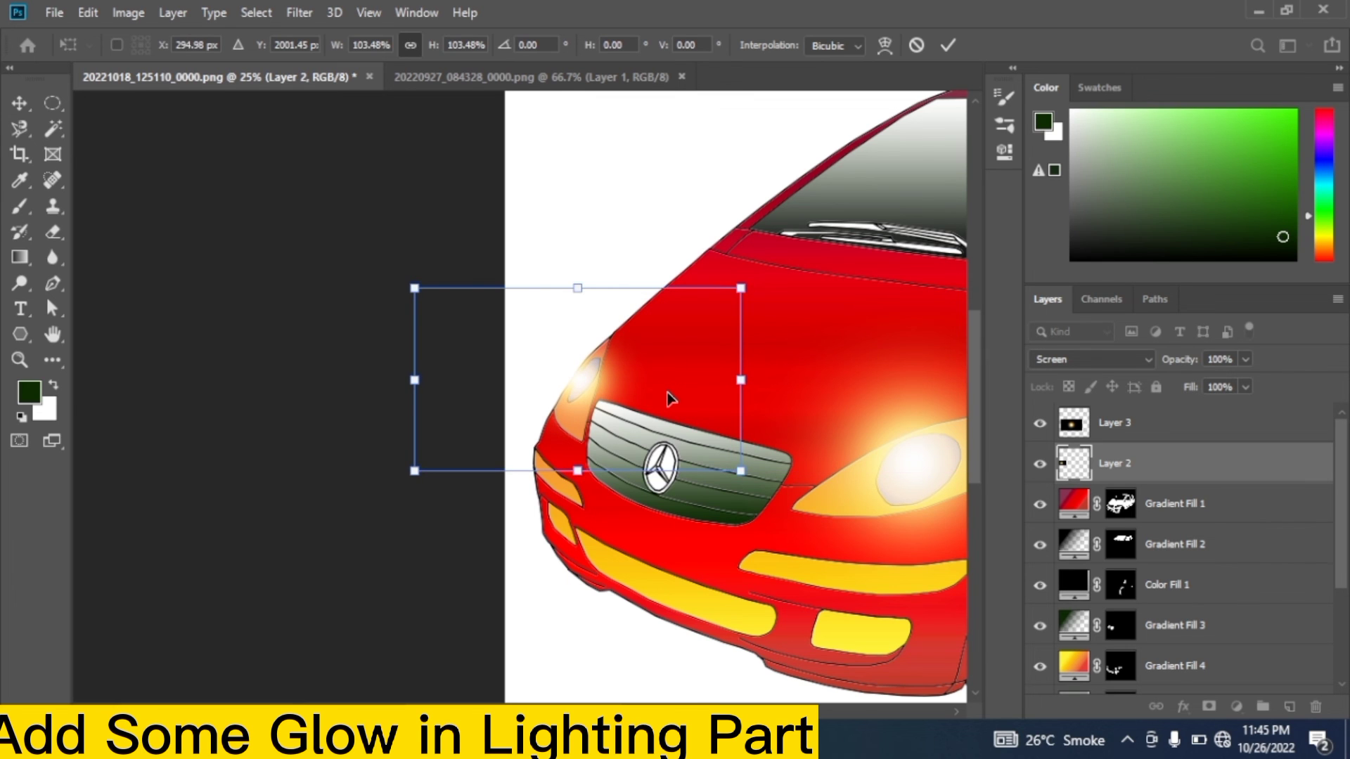
key("ctrl+minus")
key("ctrl+minus")
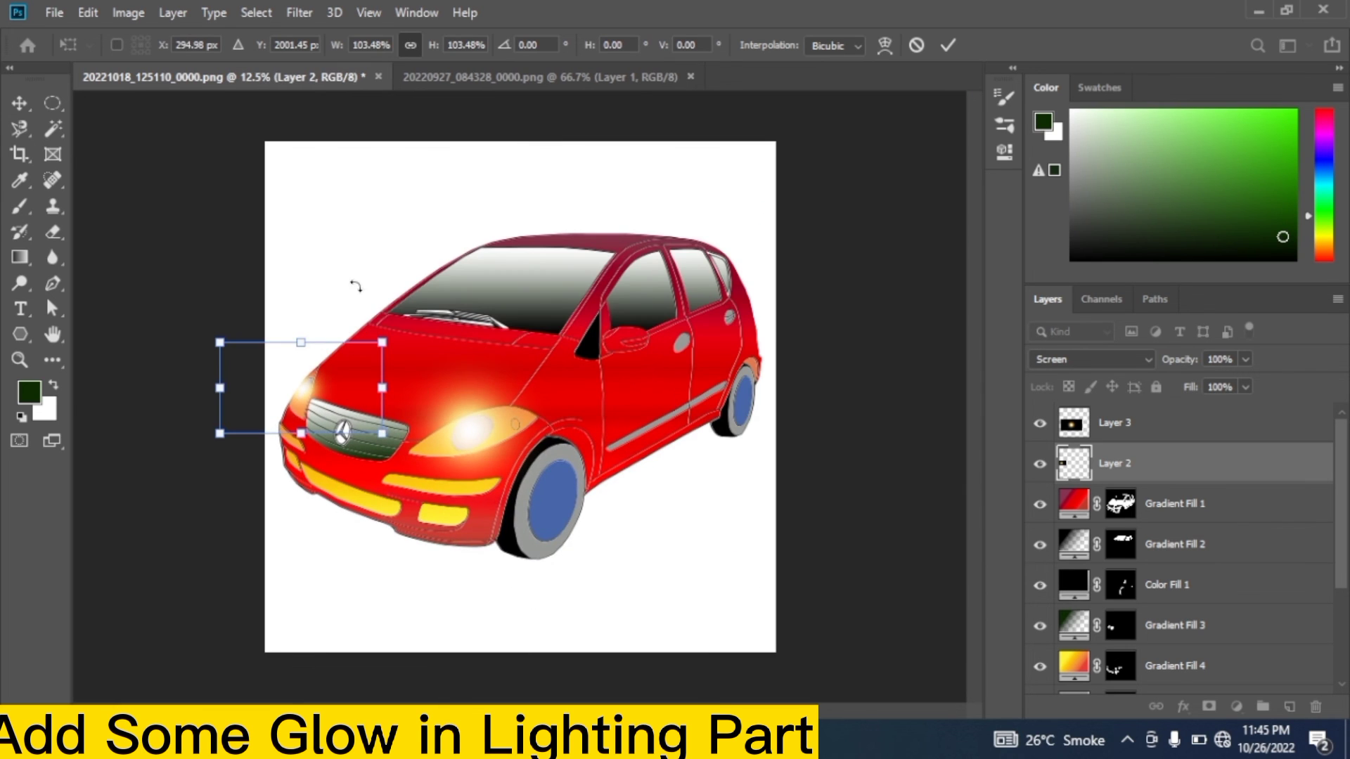
left_click(24, 107)
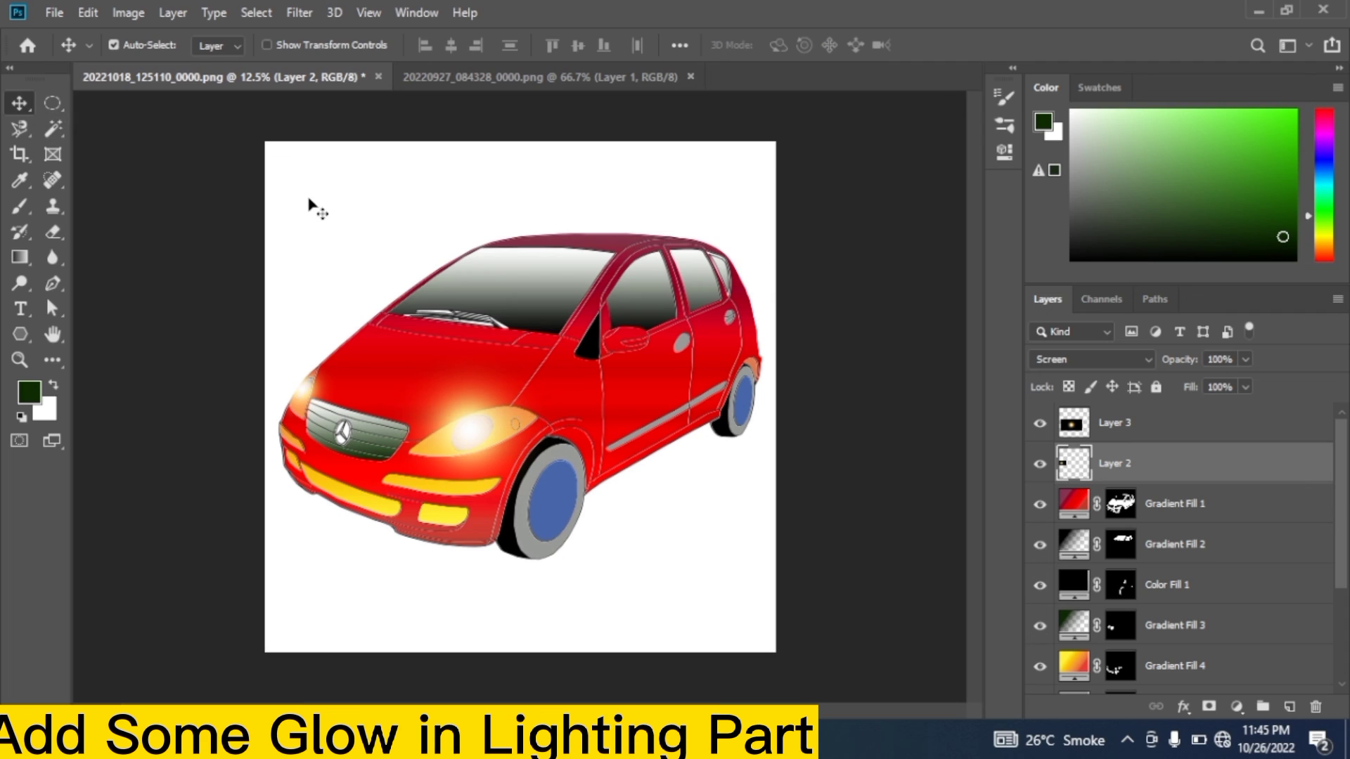